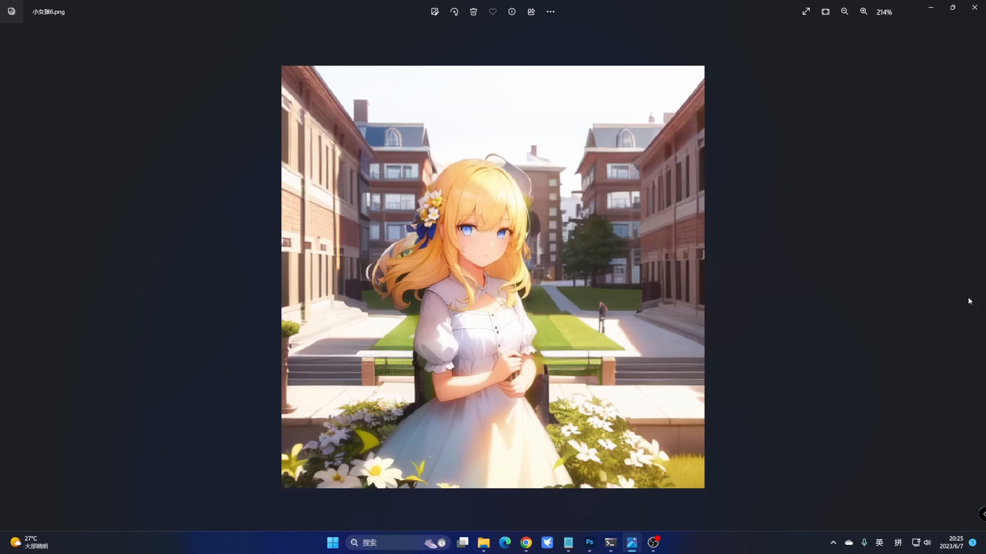
Look through the sample pictures of the girl with different backgrounds and switch to Stable Diffusion
click(978, 281)
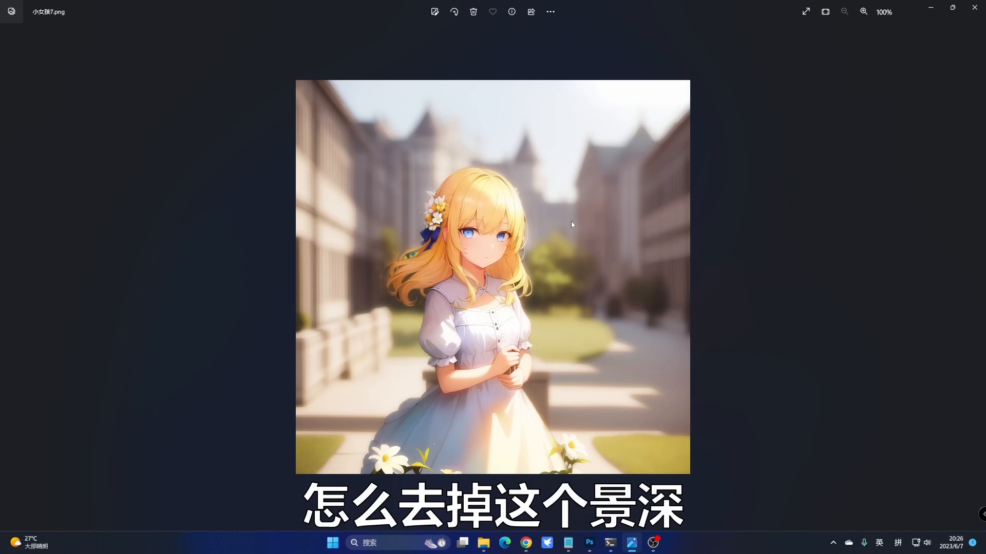
click(977, 277)
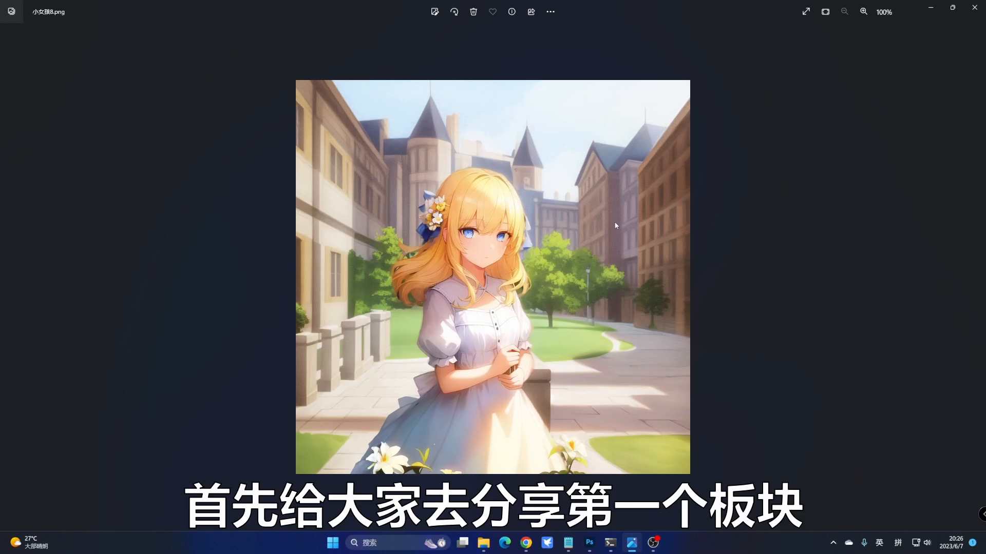
click(922, 14)
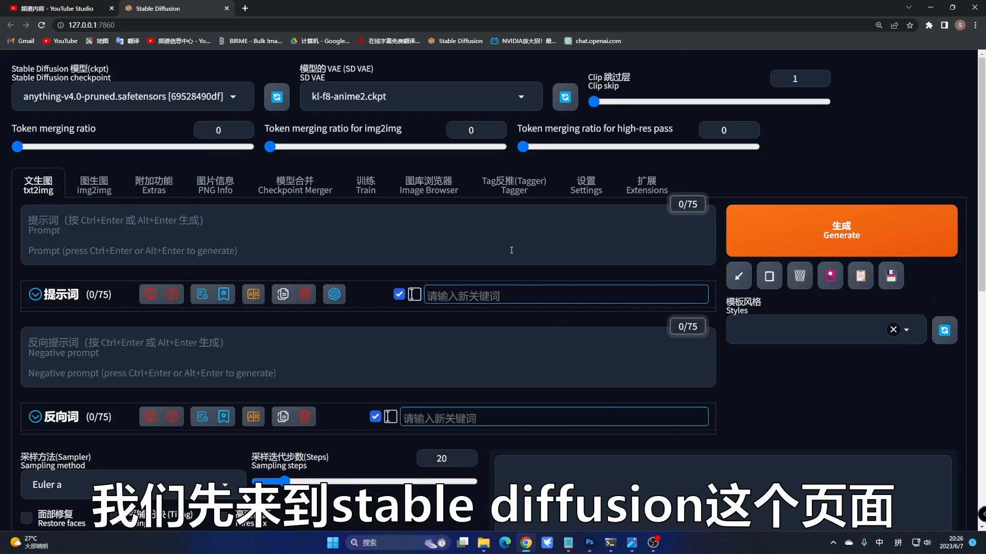
Expand the ControlNet settings and load 小女孩2.png as the image of ControlNet Unit 0
scroll(371, 224, down, 8)
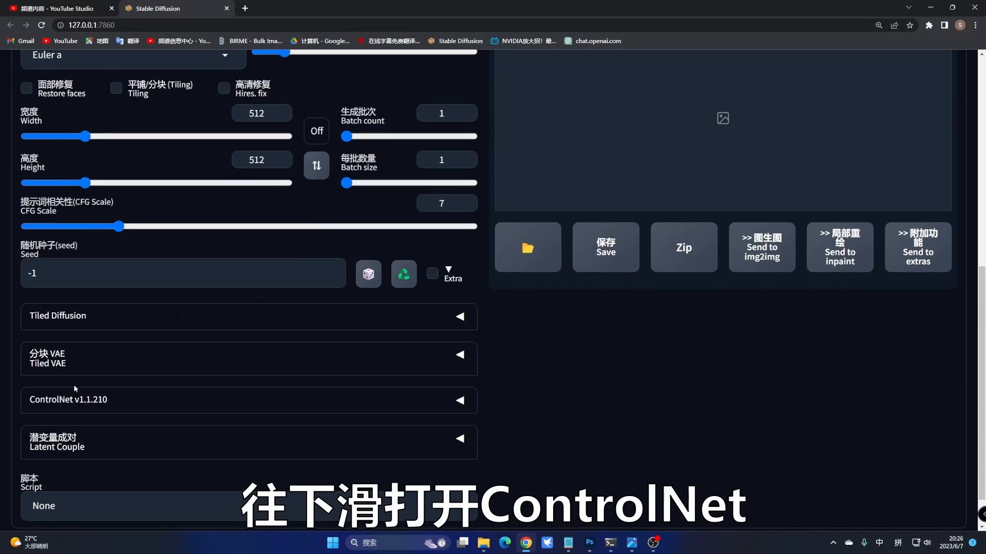
click(98, 403)
scroll(181, 362, down, 5)
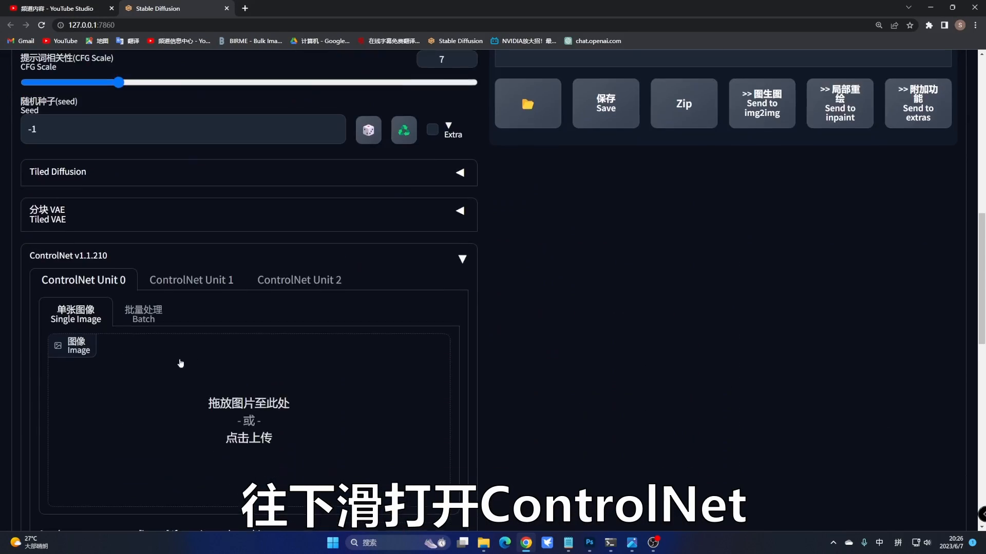
click(249, 333)
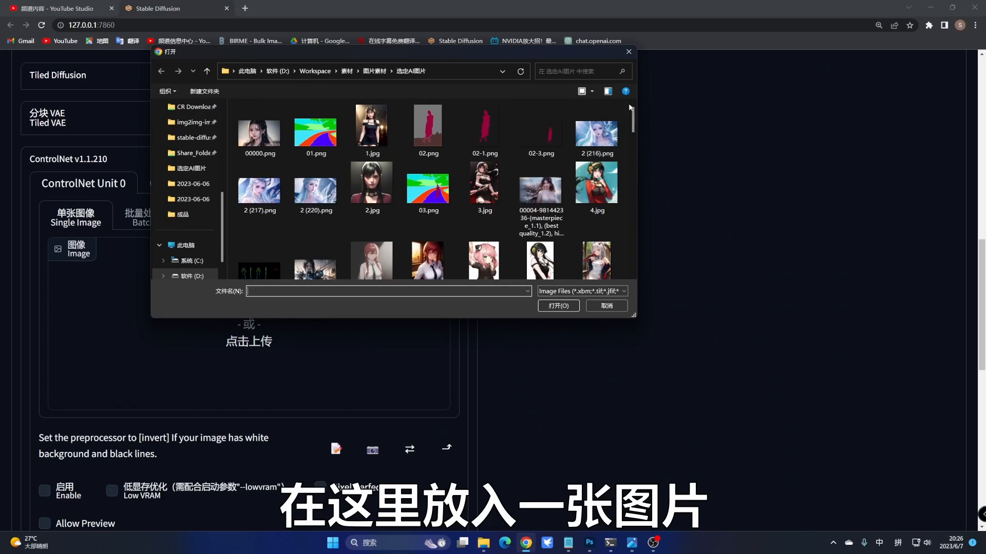
drag(635, 118, 625, 252)
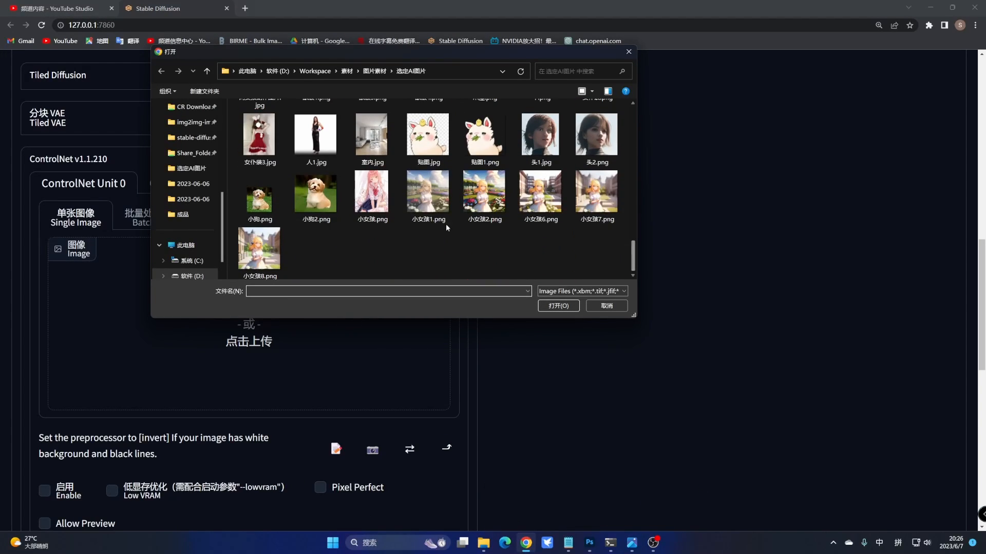
click(484, 198)
click(551, 307)
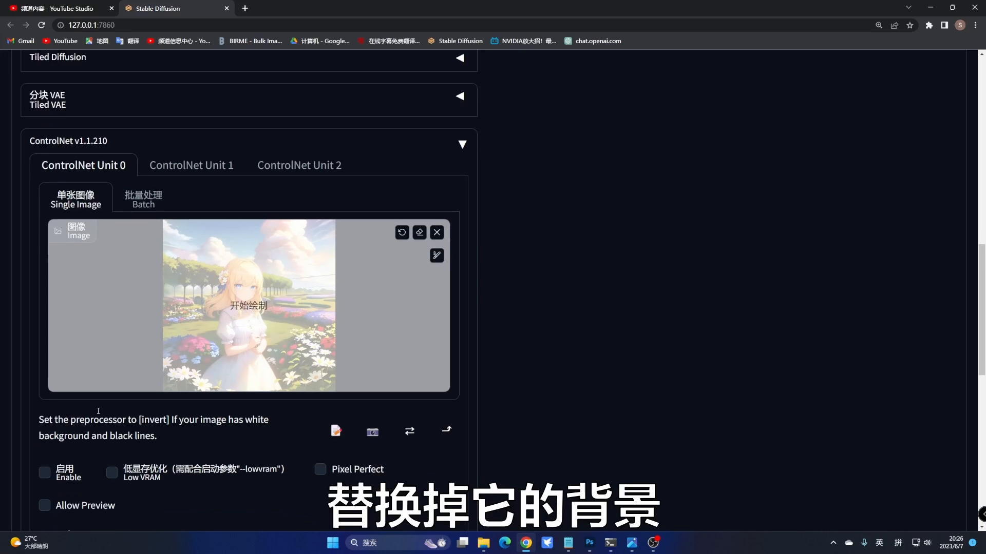
Enable ControlNet Unit 0 with Pixel Perfect and set its control type to Inpaint
scroll(49, 391, down, 2)
click(45, 398)
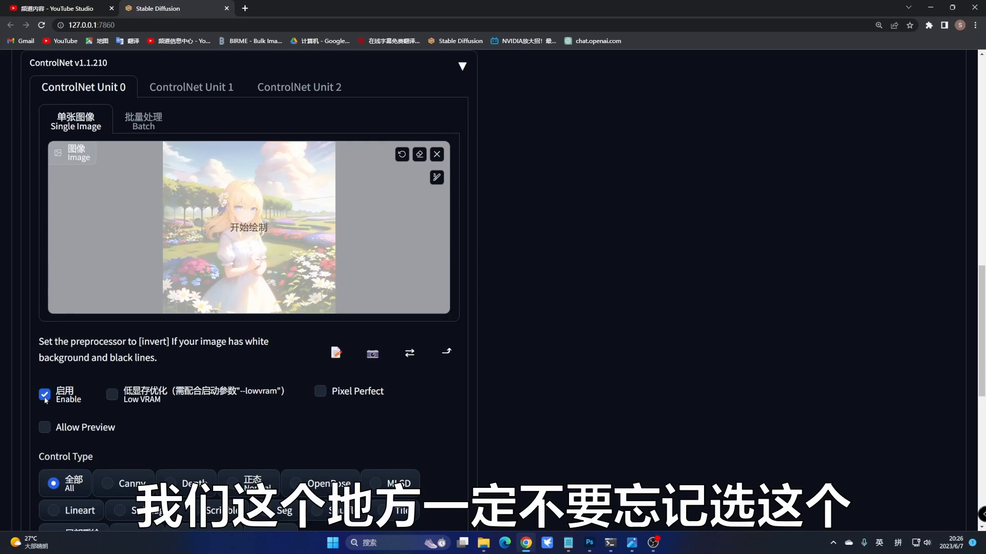
click(320, 393)
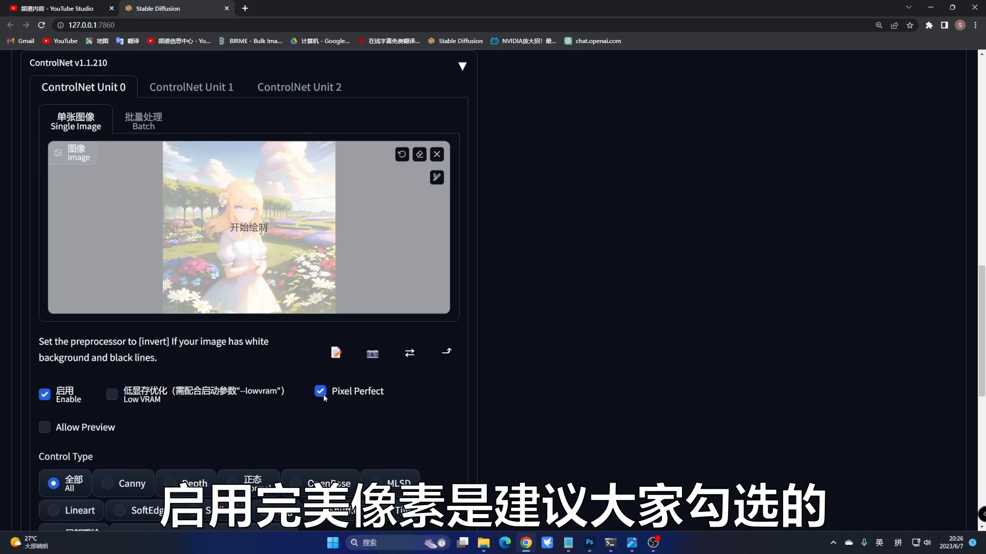
scroll(269, 412, down, 3)
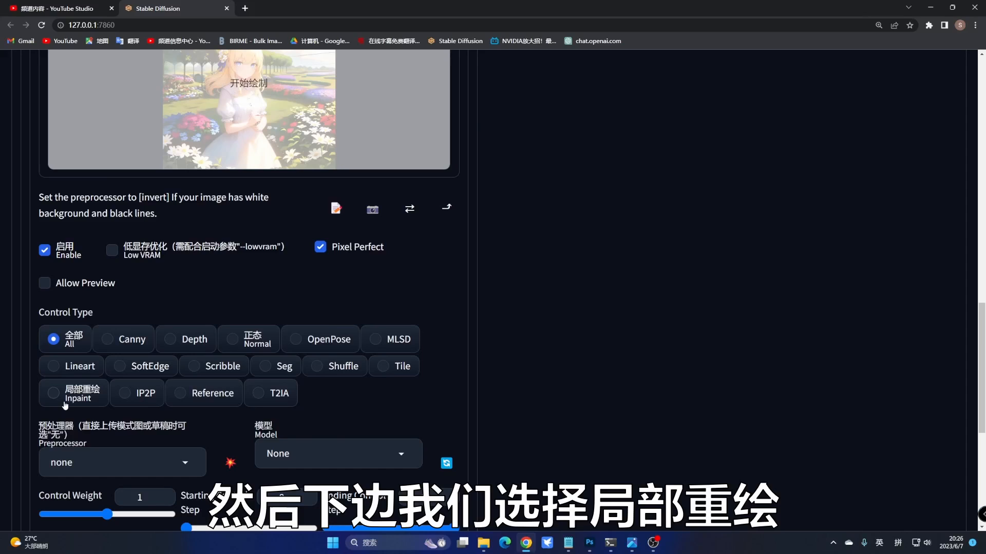
click(54, 393)
scroll(118, 337, down, 2)
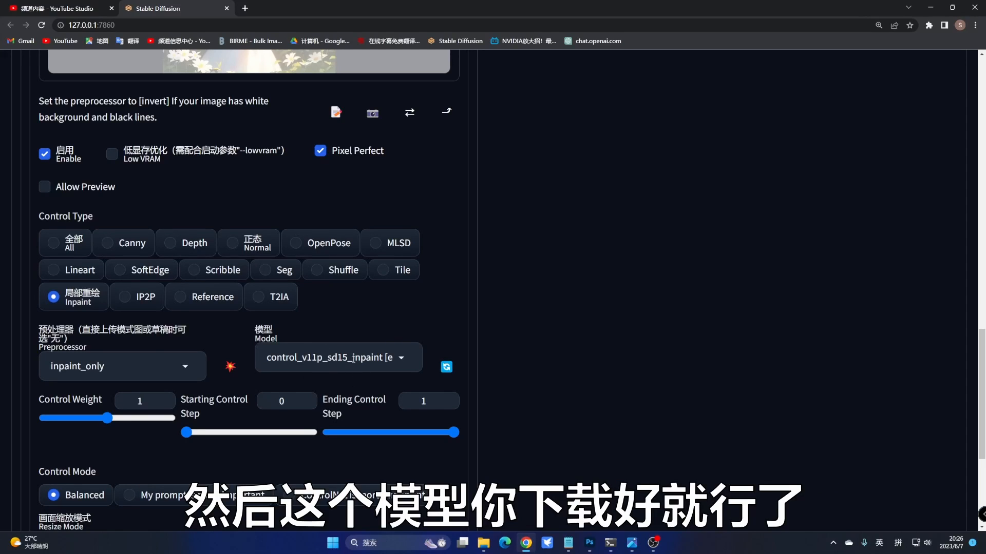
scroll(353, 347, down, 3)
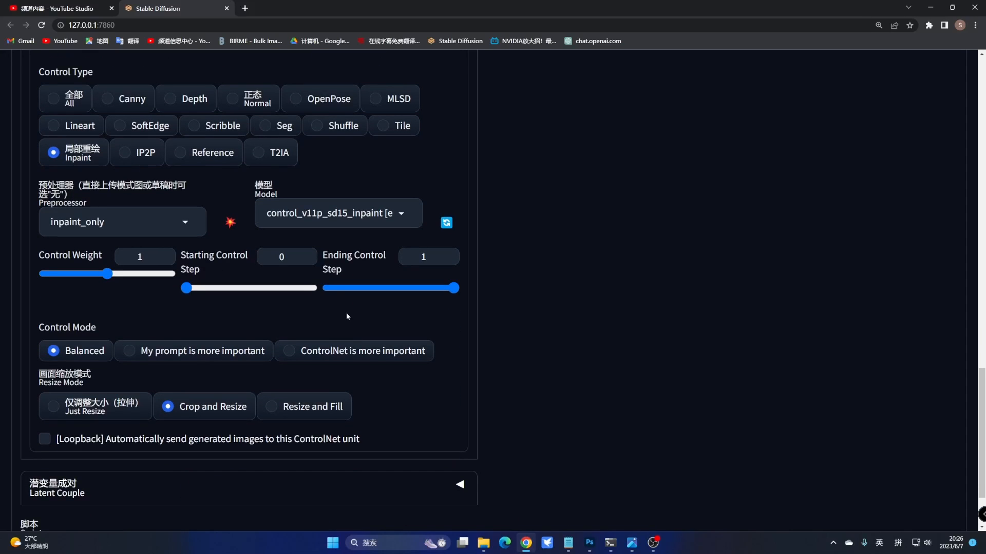
Paint an inpaint mask over the whole background around the girl in the ControlNet image, using an adjusted brush size
scroll(338, 286, up, 4)
scroll(338, 284, up, 5)
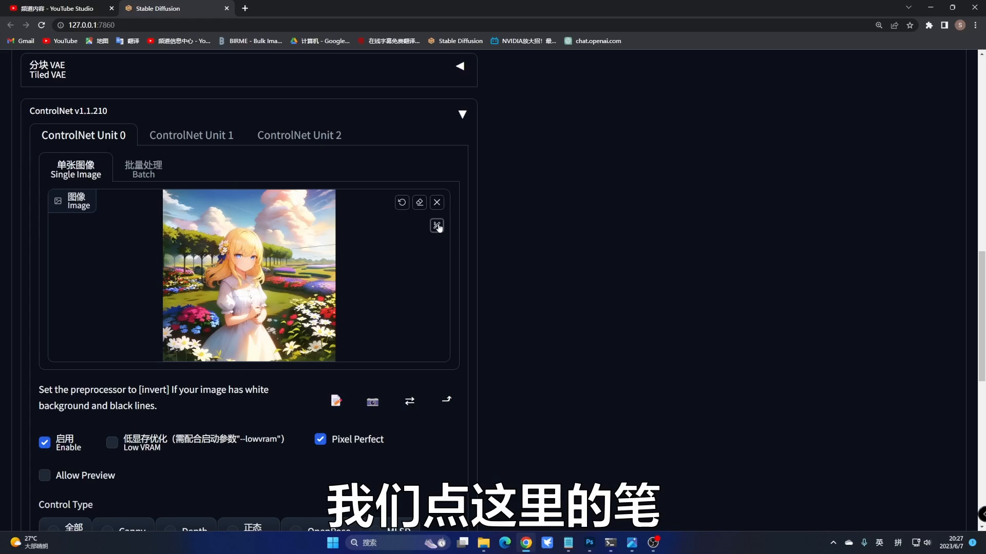
click(437, 226)
drag(343, 226, 372, 228)
mouse_move(224, 213)
mouse_down()
mouse_move(192, 269)
mouse_move(208, 324)
mouse_up()
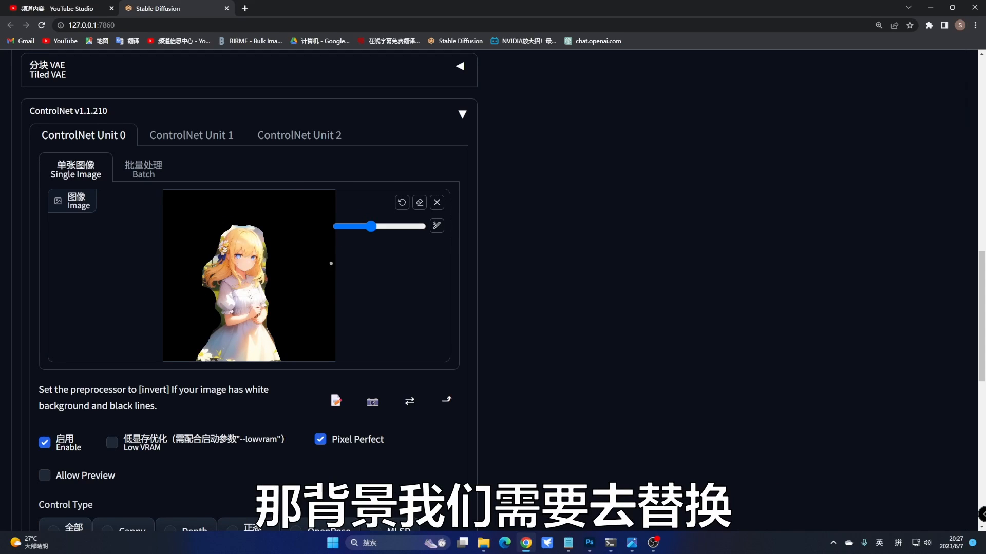
Fill the positive prompt with the saved 正向 preset (masterpiece, best quality) and add the keyword 在校园, translated to "on campus"
scroll(332, 259, up, 15)
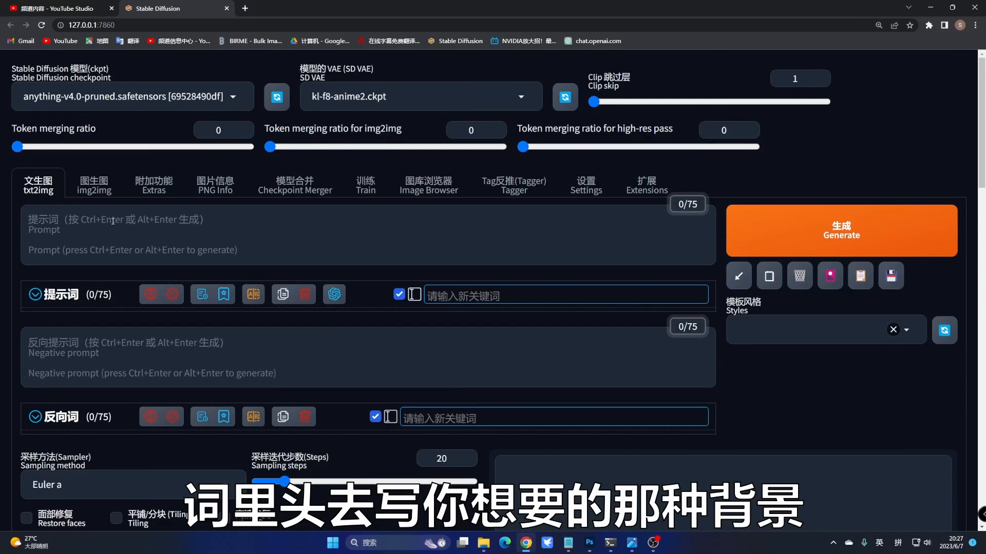
click(107, 220)
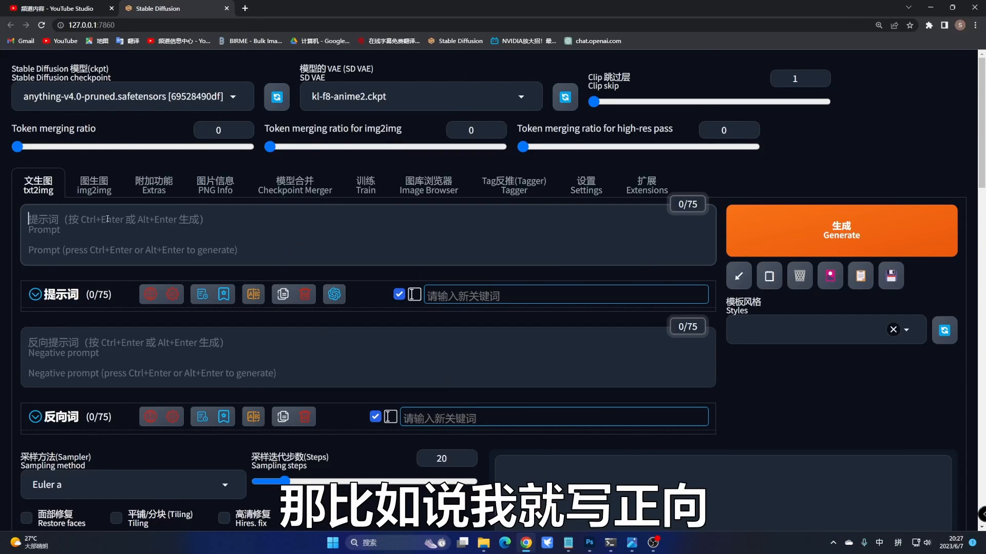
text(正向)
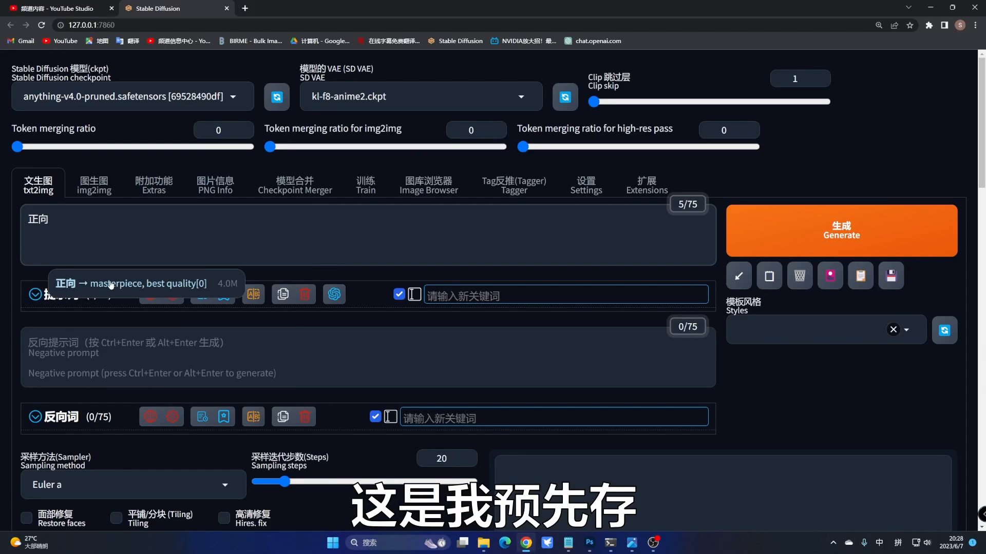
key(Tab)
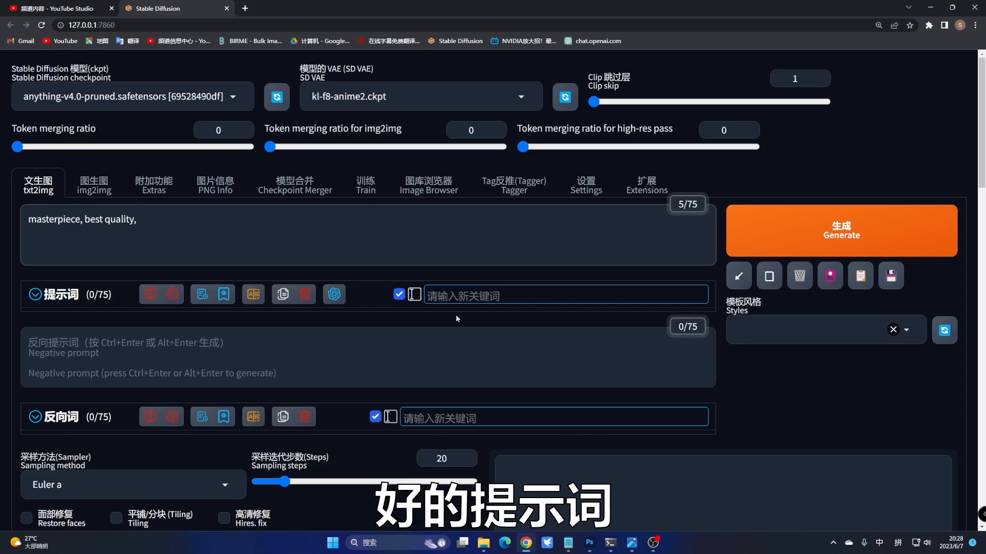
click(478, 297)
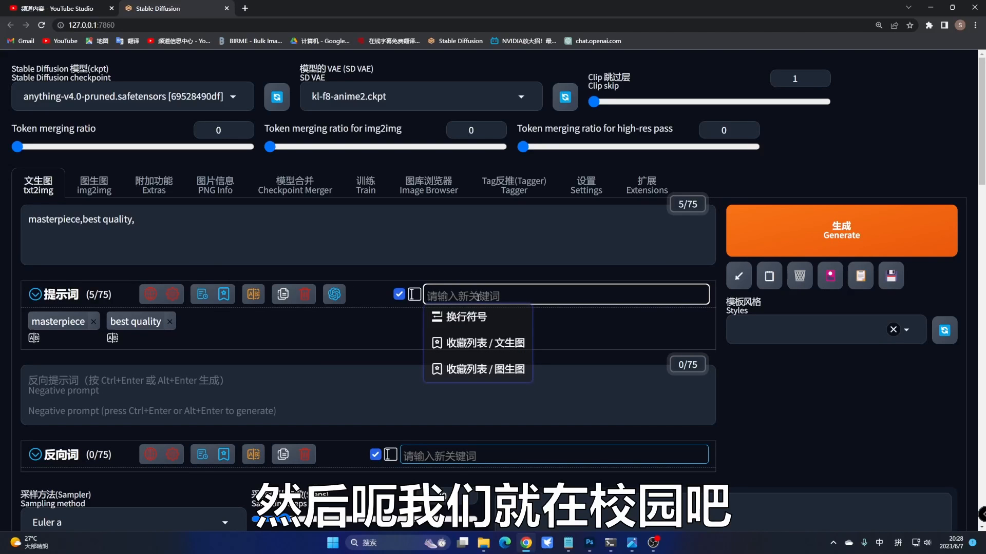
text(在校园)
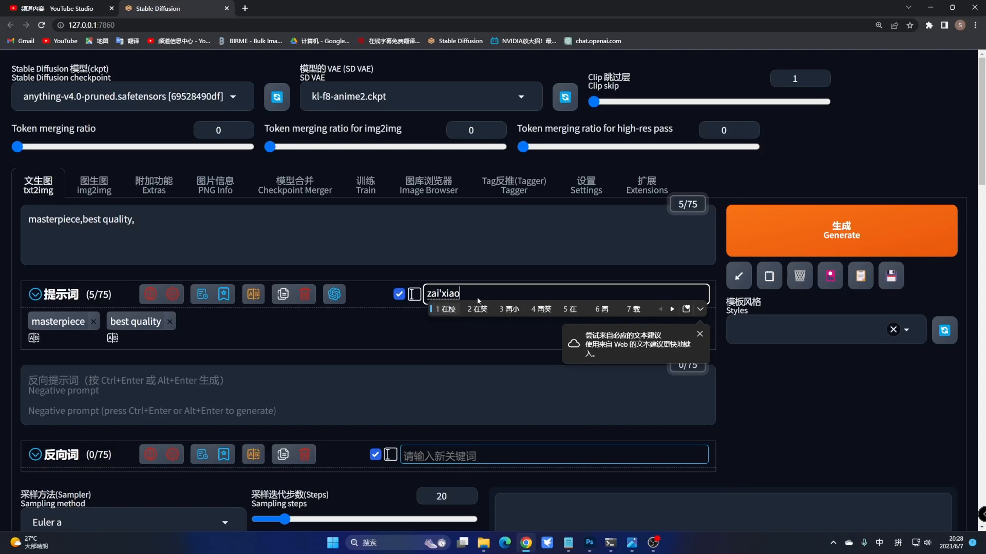
key(Return)
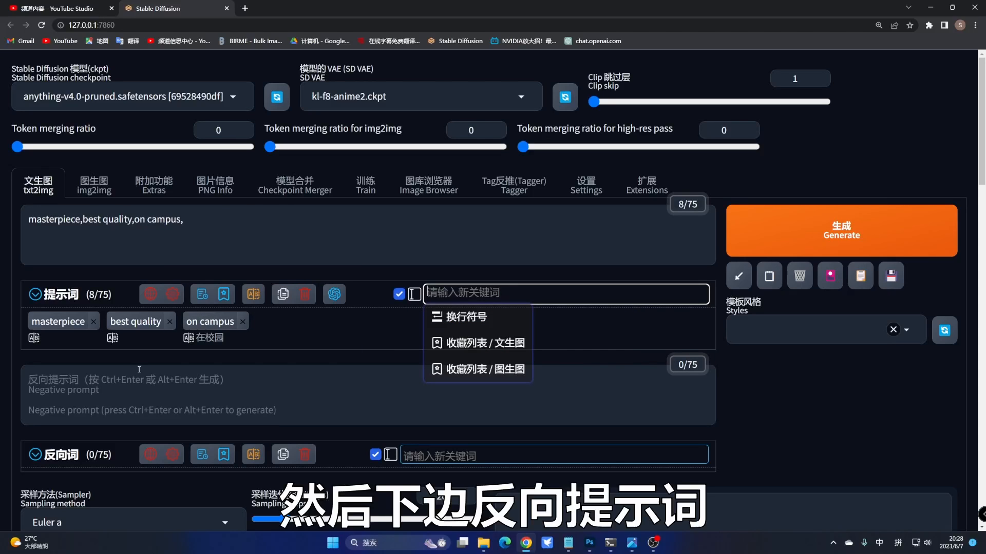
Fill the negative prompt with the saved general-purpose 反向 preset
click(165, 415)
text(fanxiang)
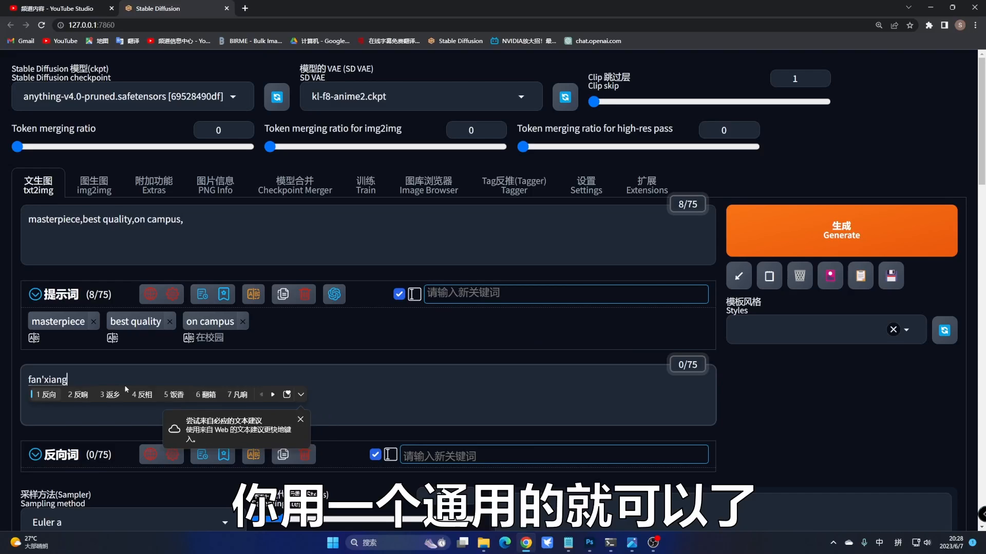
key(space)
click(128, 451)
Set the batch count to 4 and generate the images
scroll(462, 336, down, 5)
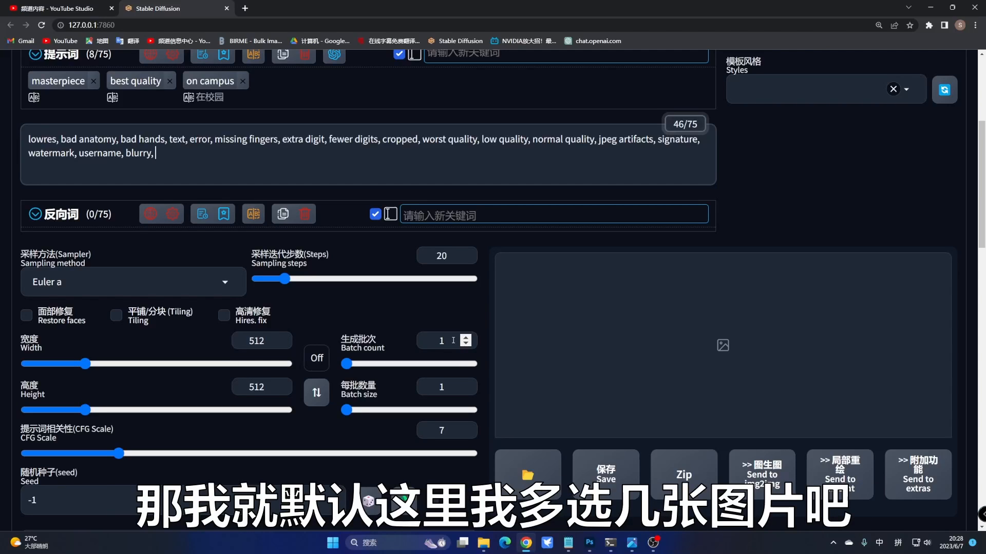
double_click(428, 340)
text(4)
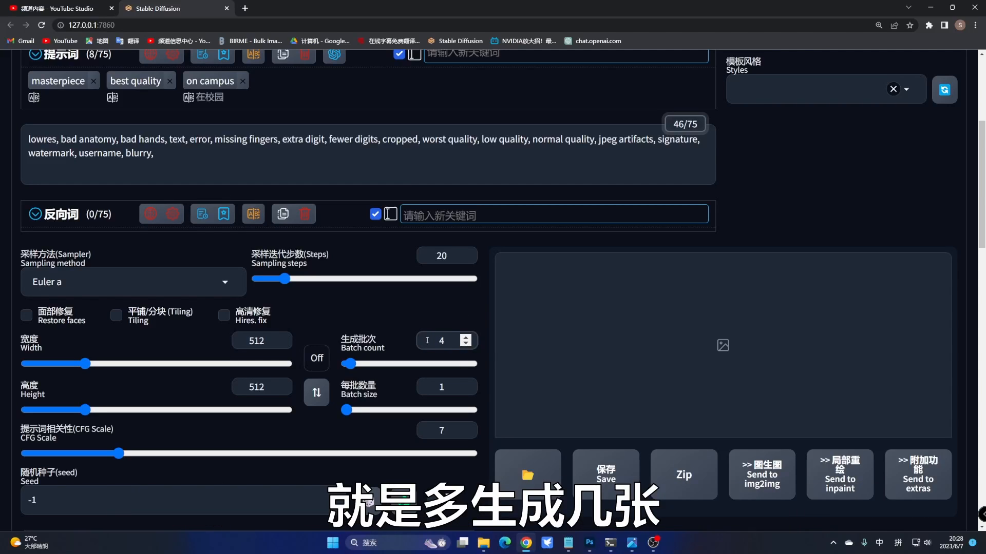
click(458, 310)
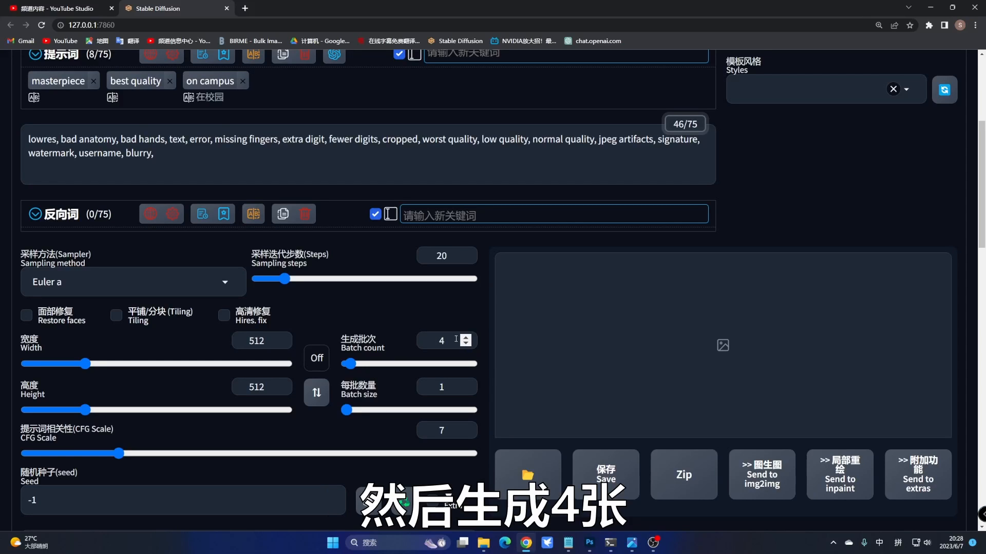
scroll(755, 299, up, 5)
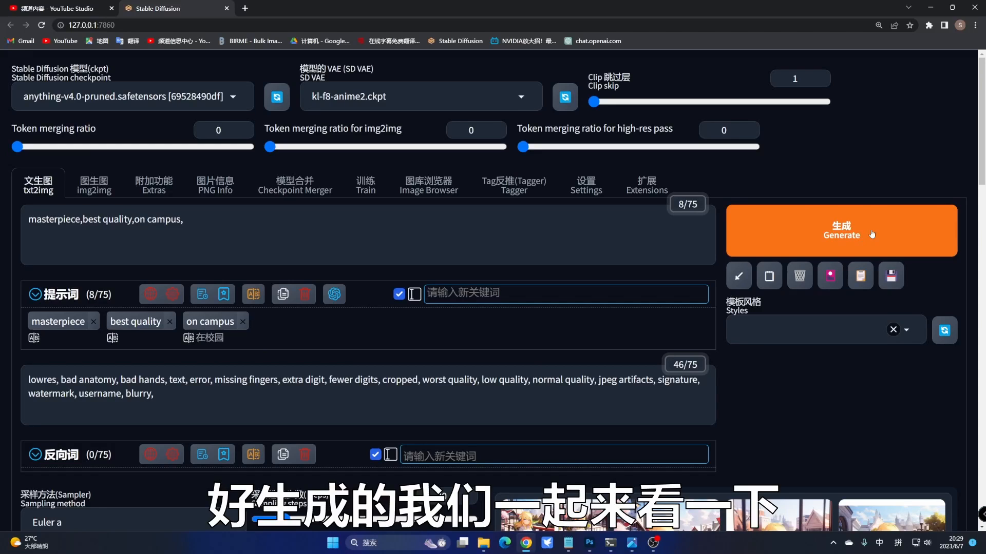
click(864, 223)
Examine the generated campus images one by one at full size and select the first single image in the gallery
scroll(827, 318, down, 5)
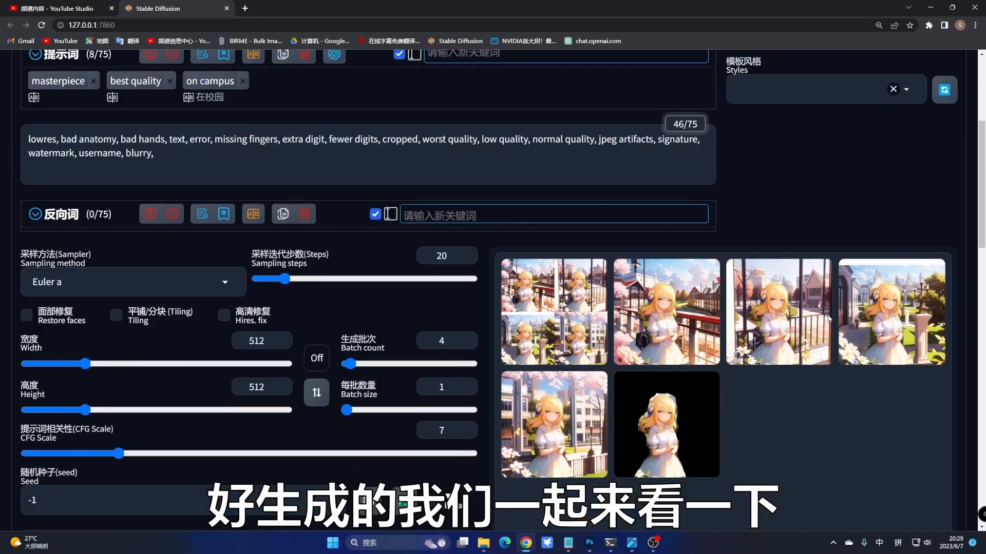
click(667, 313)
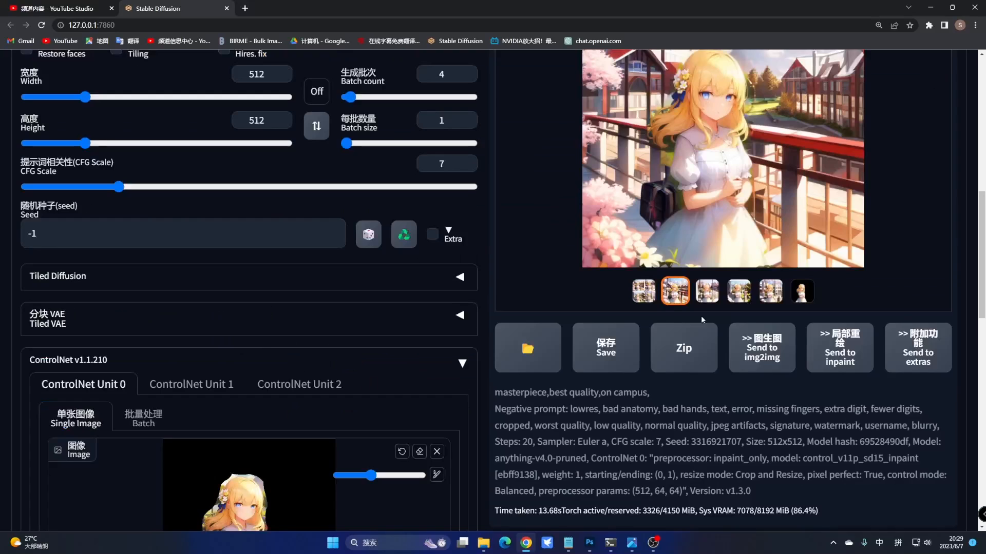
click(762, 179)
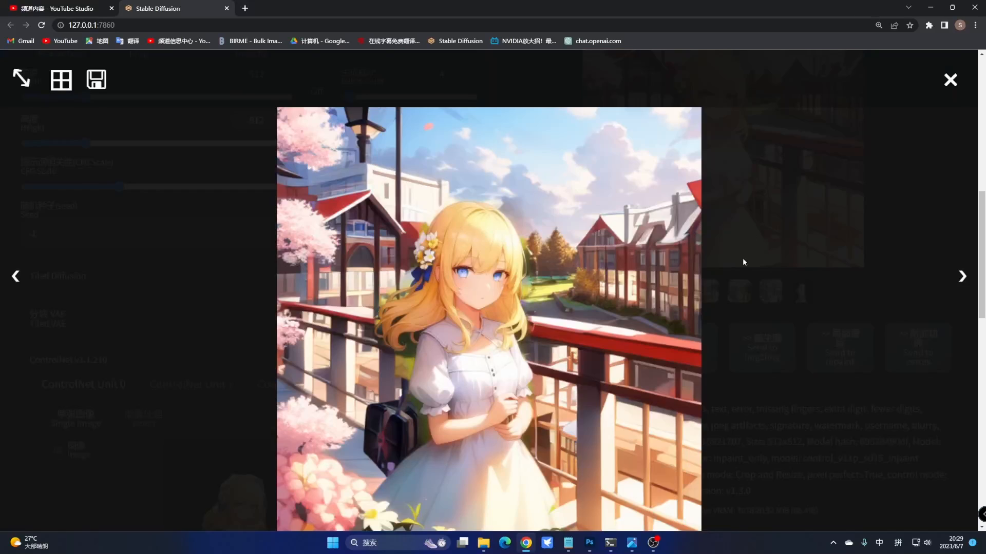
click(961, 278)
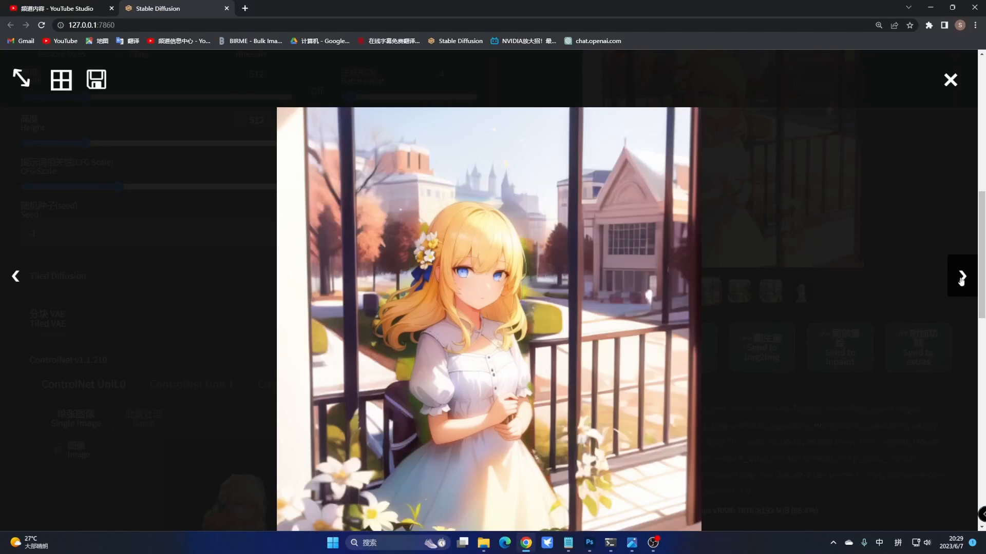
click(961, 279)
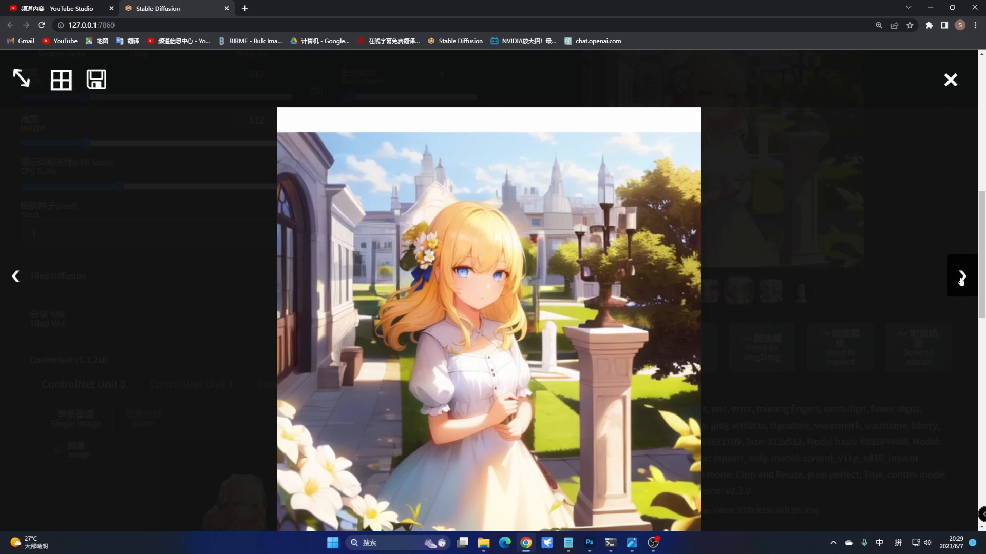
click(961, 279)
click(961, 279)
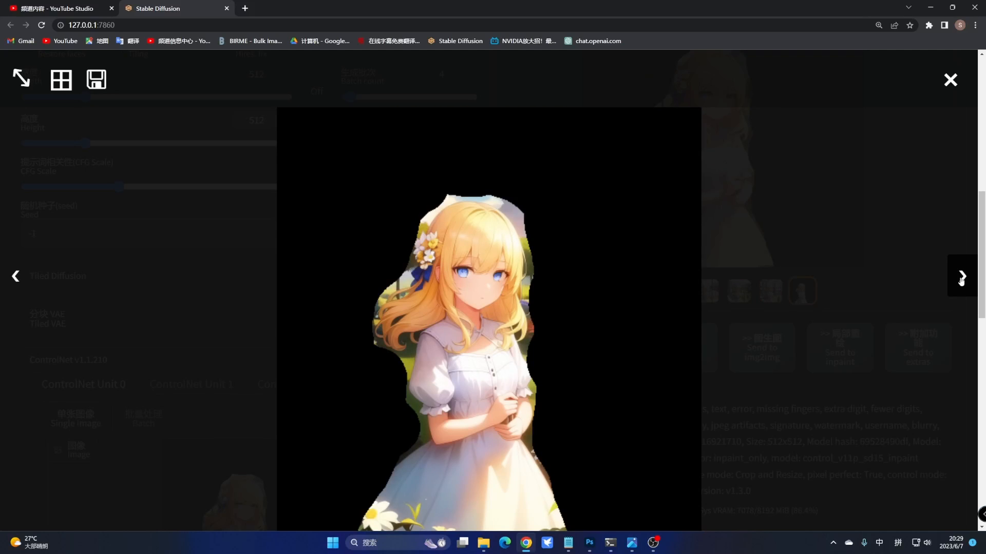
click(950, 80)
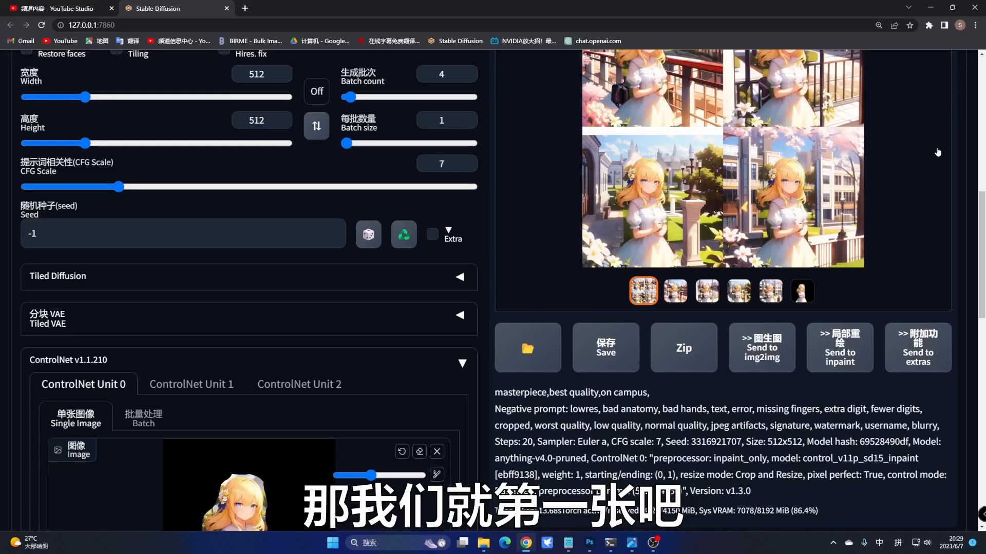
click(676, 291)
scroll(683, 291, up, 4)
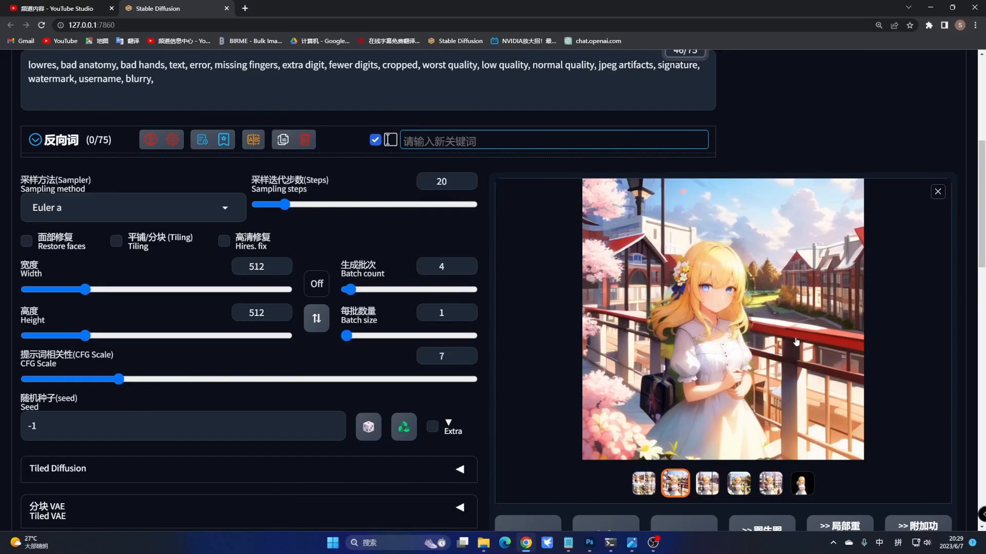
Check the selected campus image at full size, then enable Hires. fix with the Latent upscaler, 1 hires step and denoising strength 0
click(776, 340)
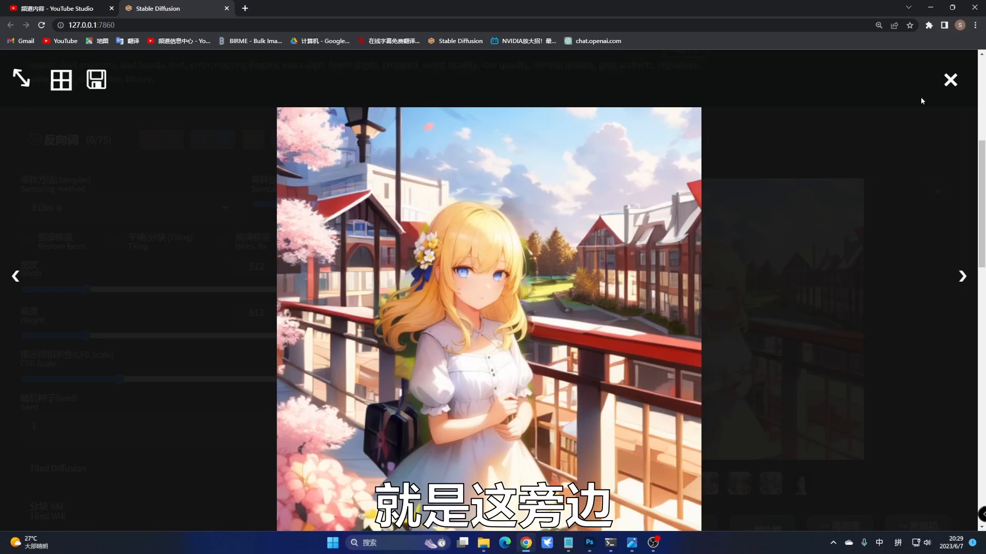
click(951, 79)
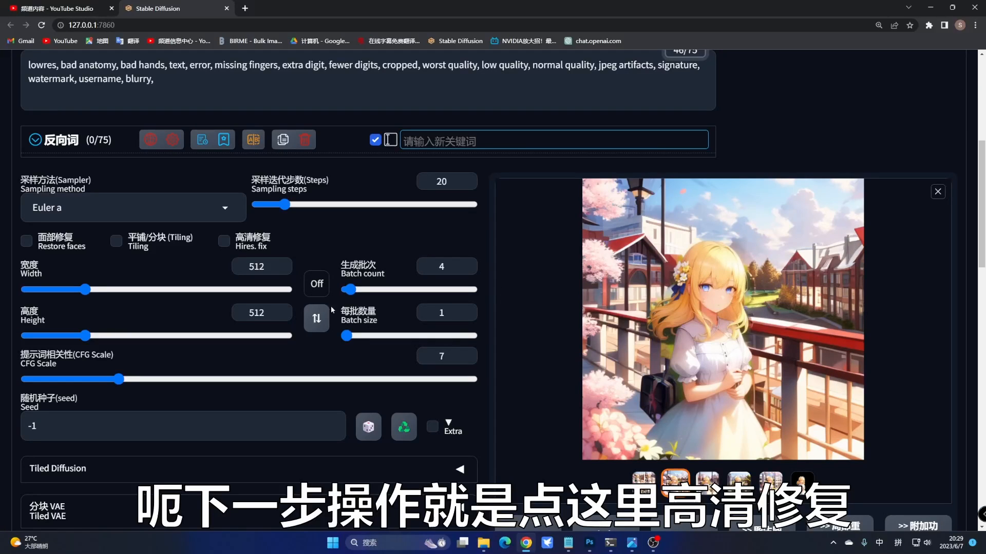
click(224, 241)
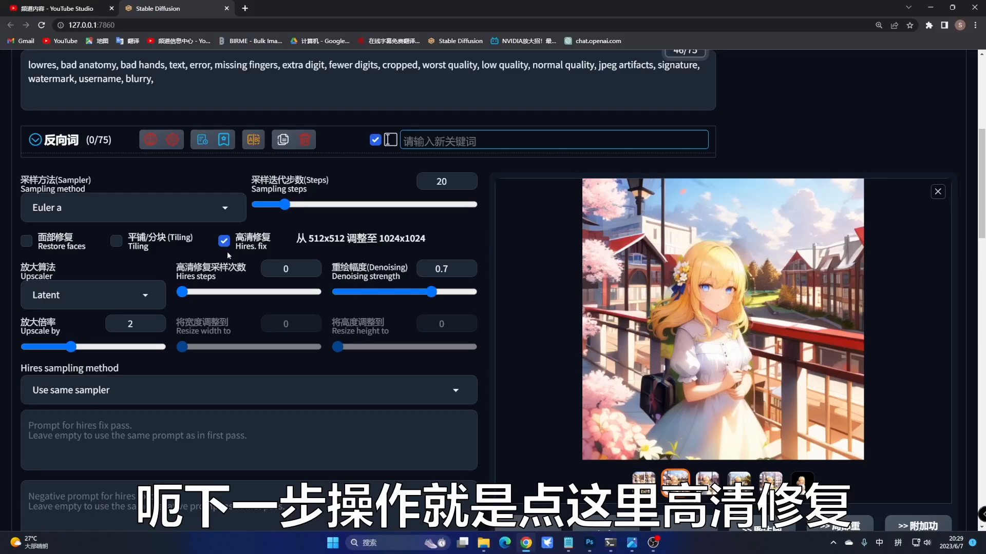
click(72, 292)
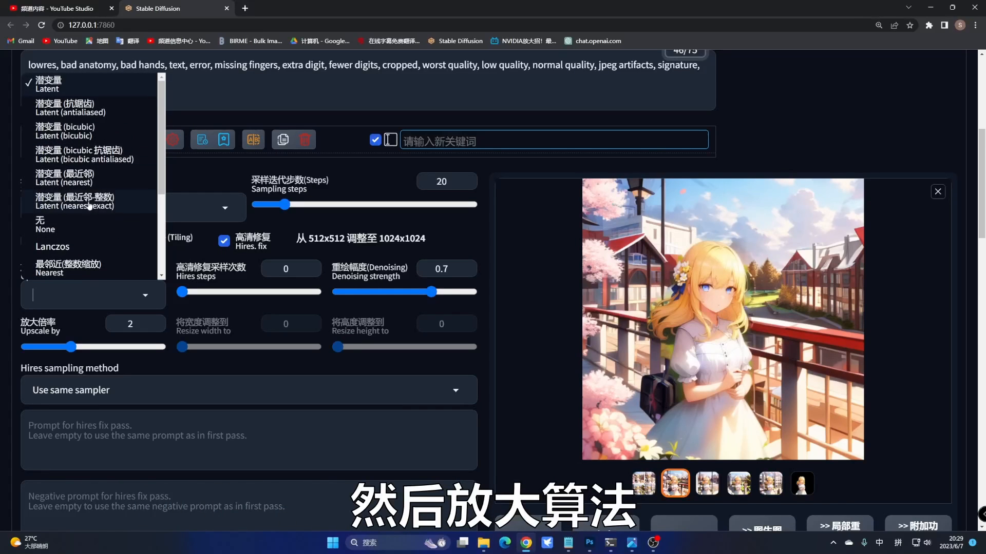
click(75, 87)
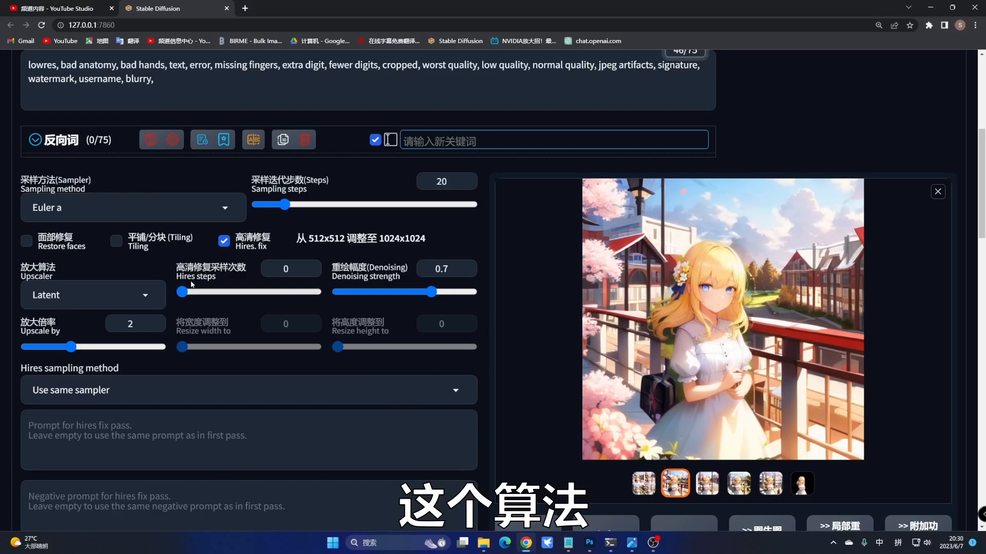
double_click(299, 269)
text(1)
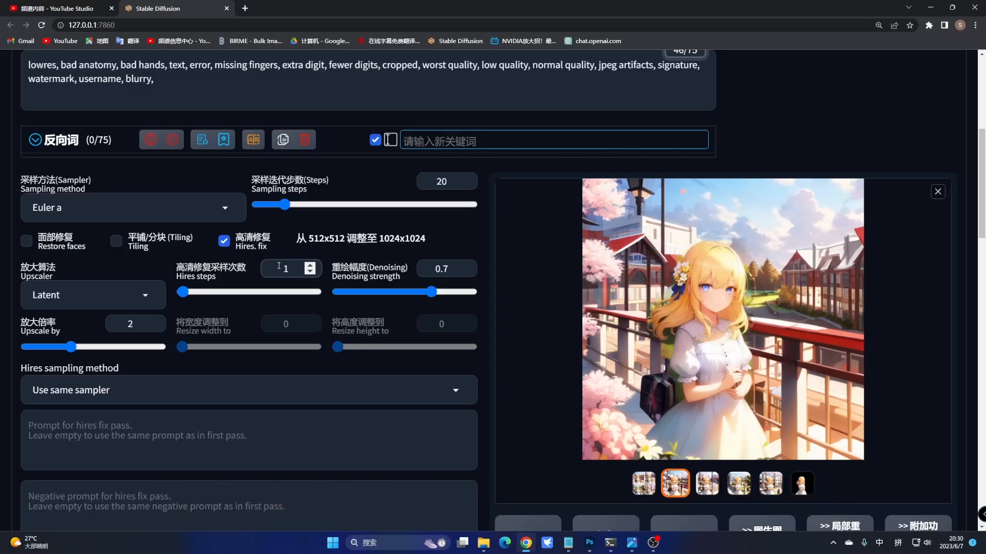
drag(432, 291, 338, 292)
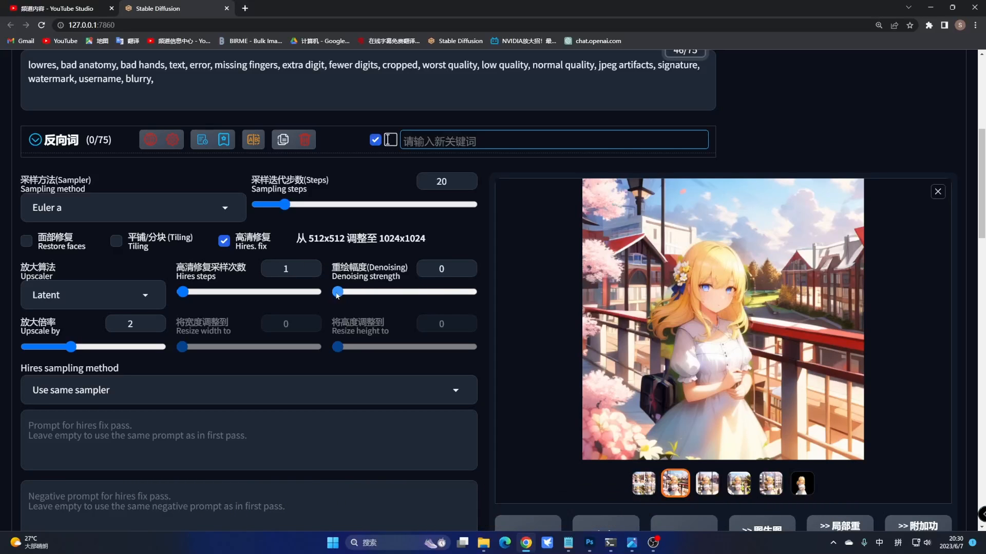
scroll(316, 336, down, 6)
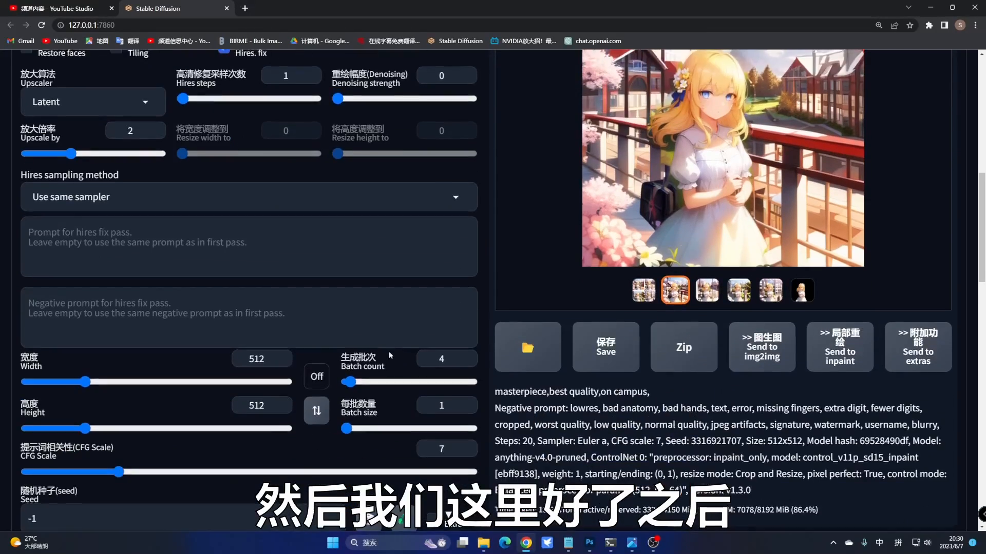
drag(447, 268, 426, 264)
text(1)
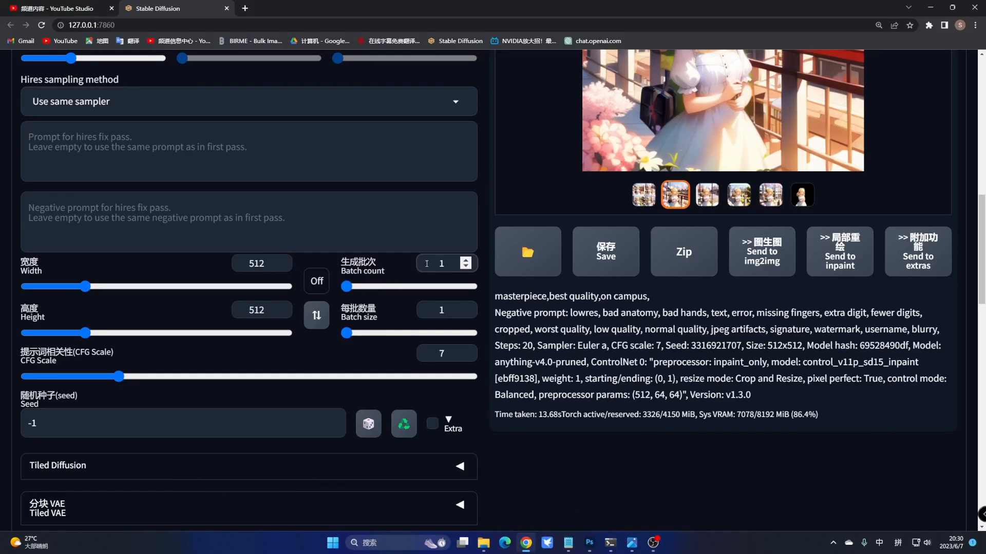
scroll(740, 118, up, 4)
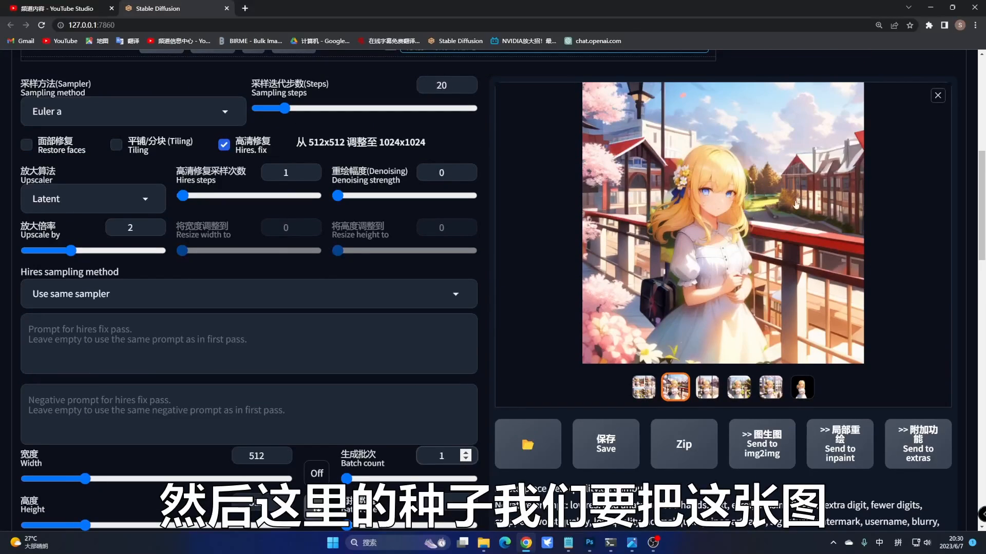
scroll(733, 208, down, 5)
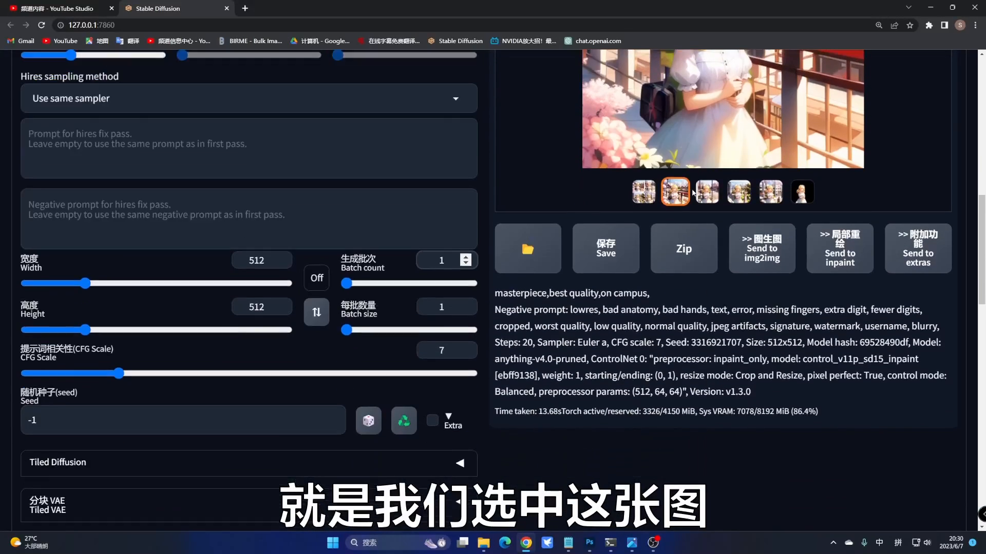
click(405, 378)
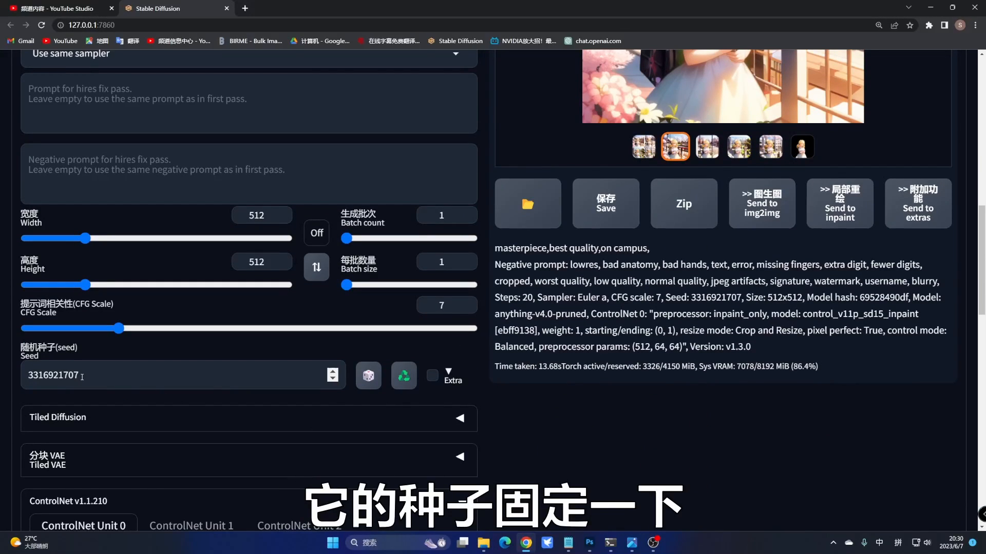
drag(128, 375, 2, 374)
click(144, 374)
Generate the Hires. fix version of the campus image and examine the result at full size
scroll(714, 239, up, 9)
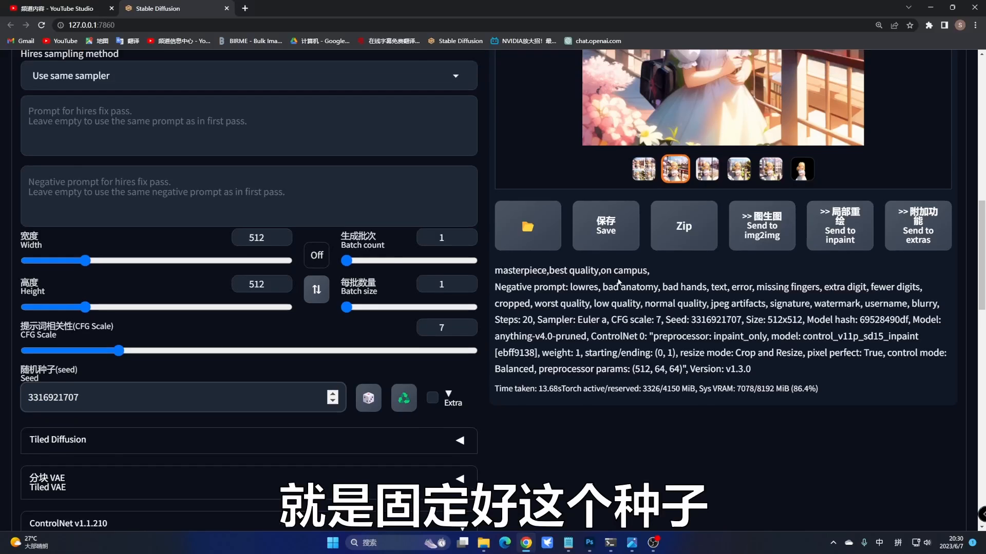
scroll(713, 239, up, 4)
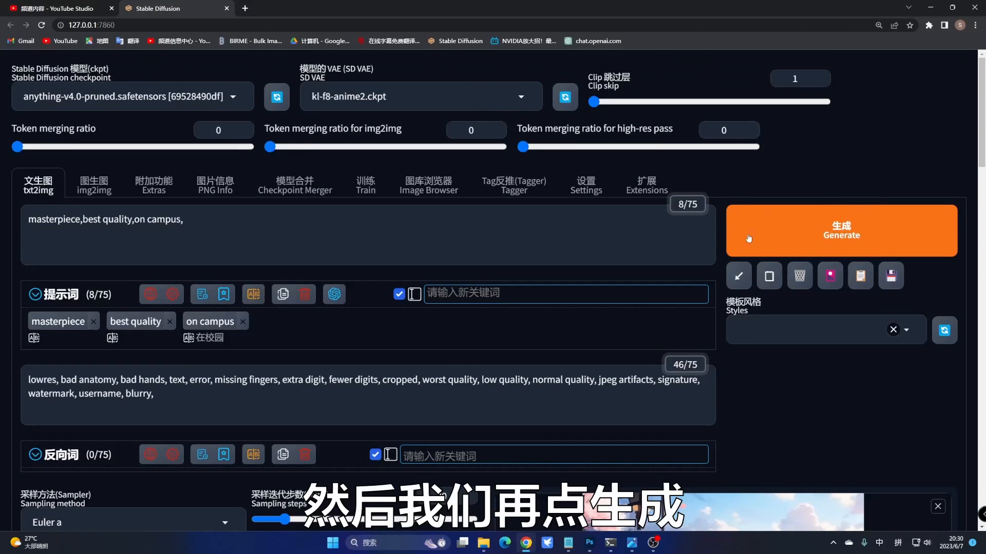
click(843, 224)
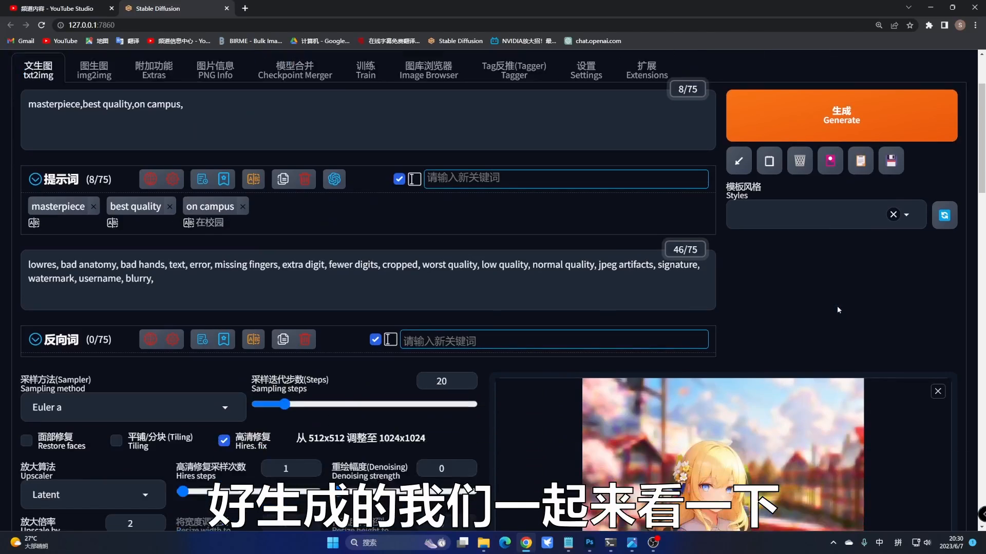
scroll(837, 306, down, 3)
click(689, 316)
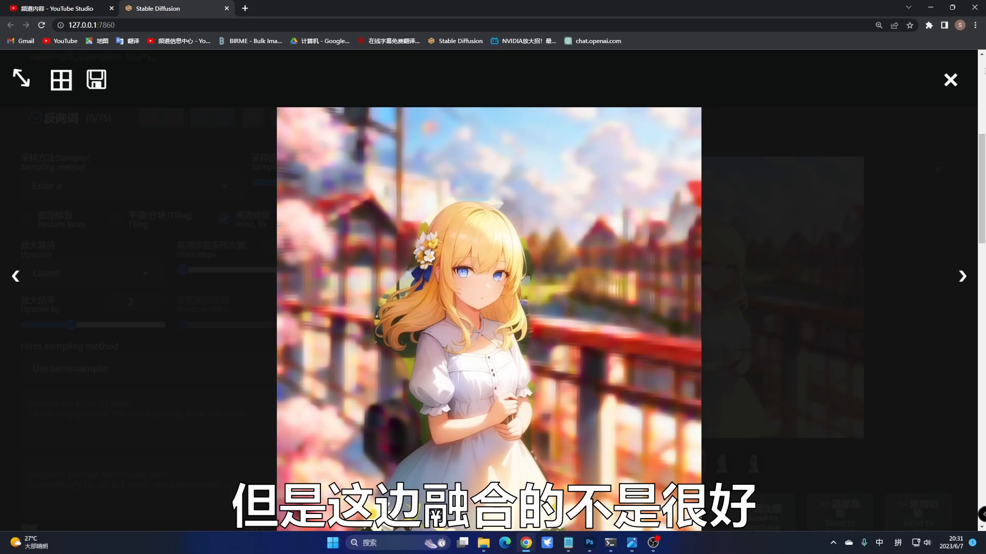
click(954, 80)
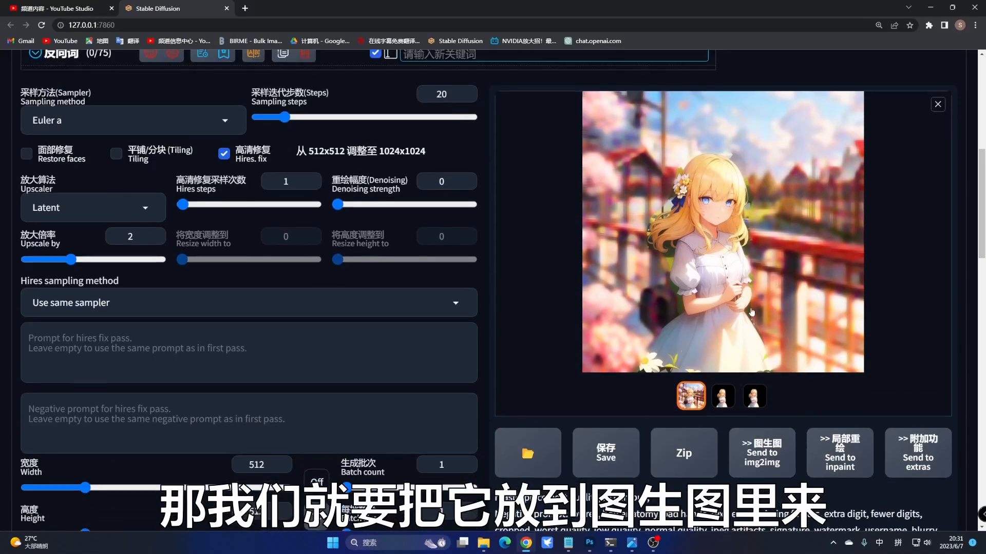
Send the upscaled campus image to img2img and review the img2img generation settings
scroll(751, 312, down, 1)
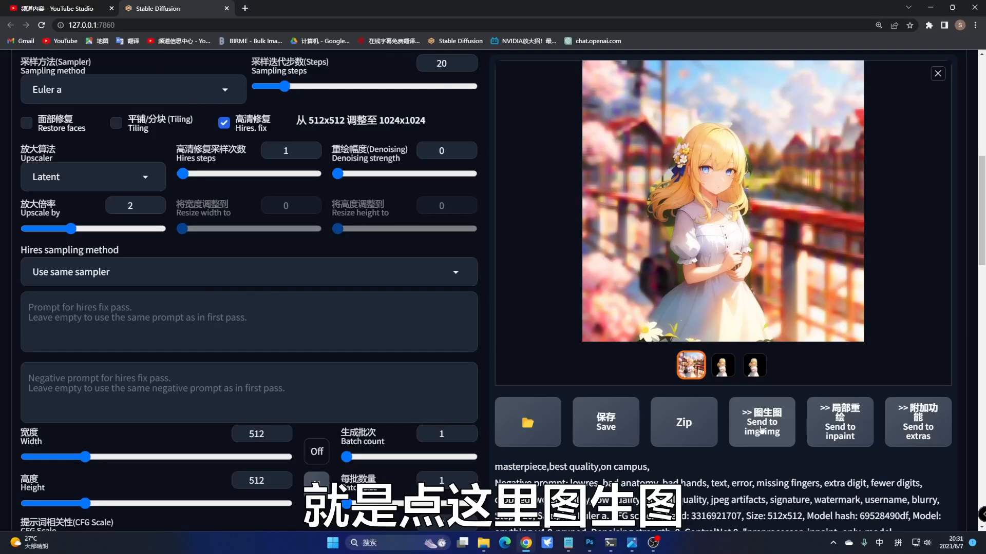
click(760, 430)
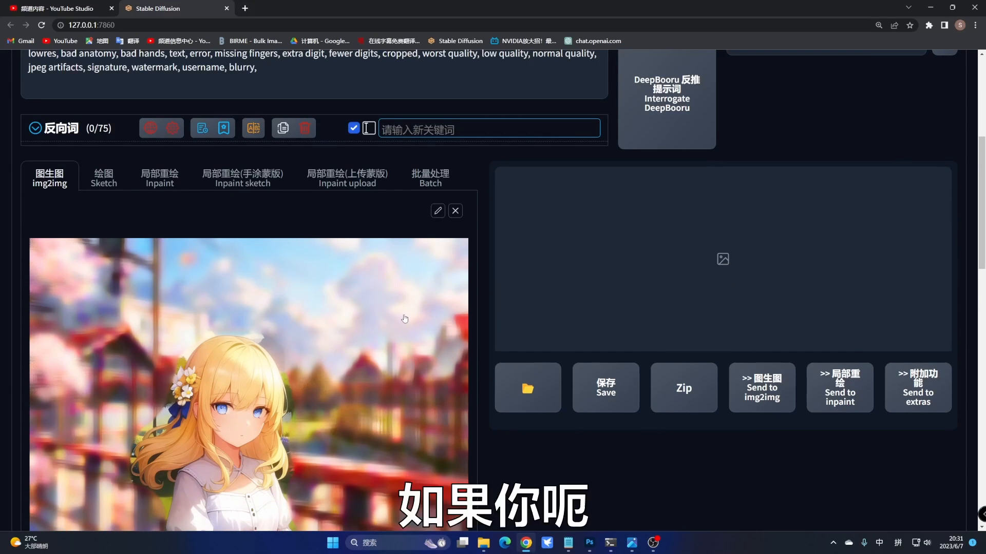
scroll(405, 319, down, 5)
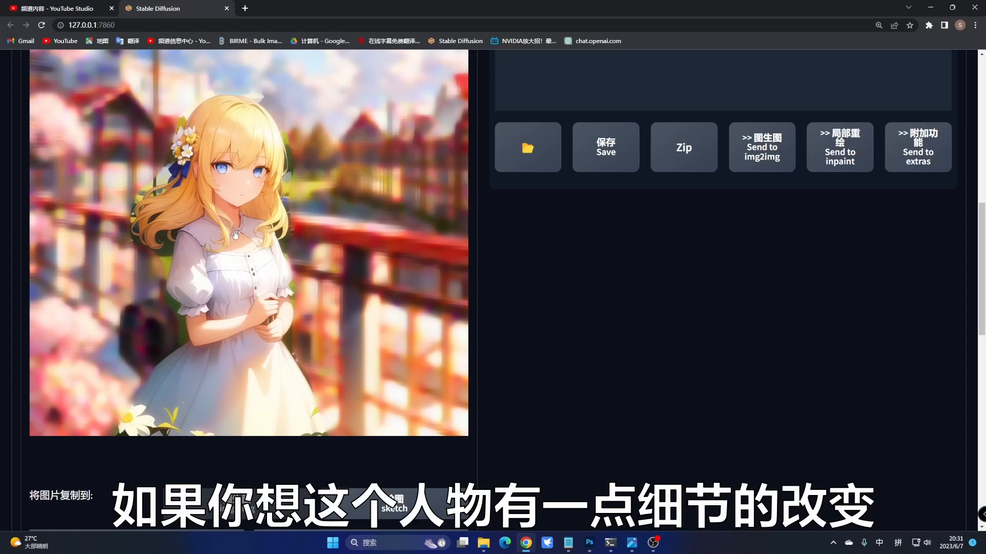
scroll(257, 221, down, 12)
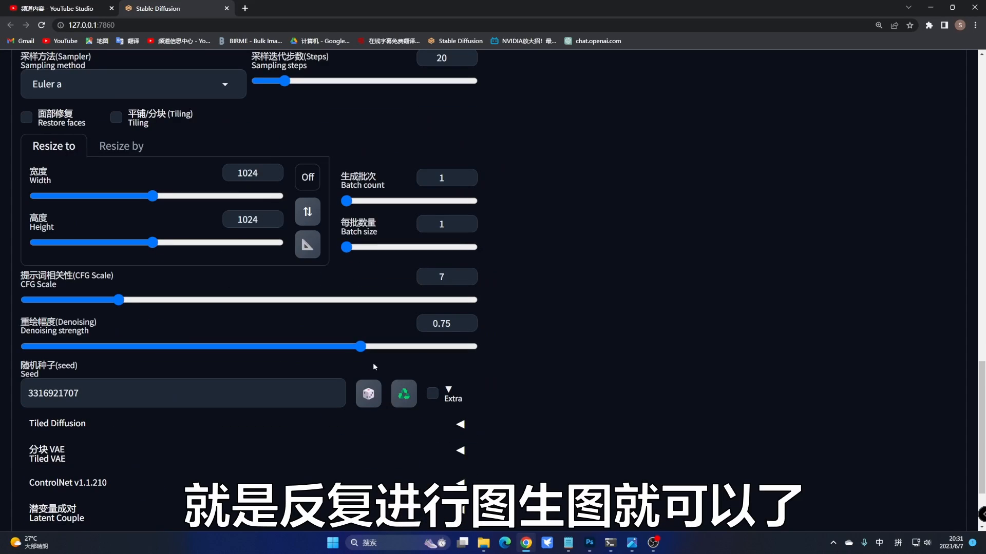
scroll(465, 222, up, 10)
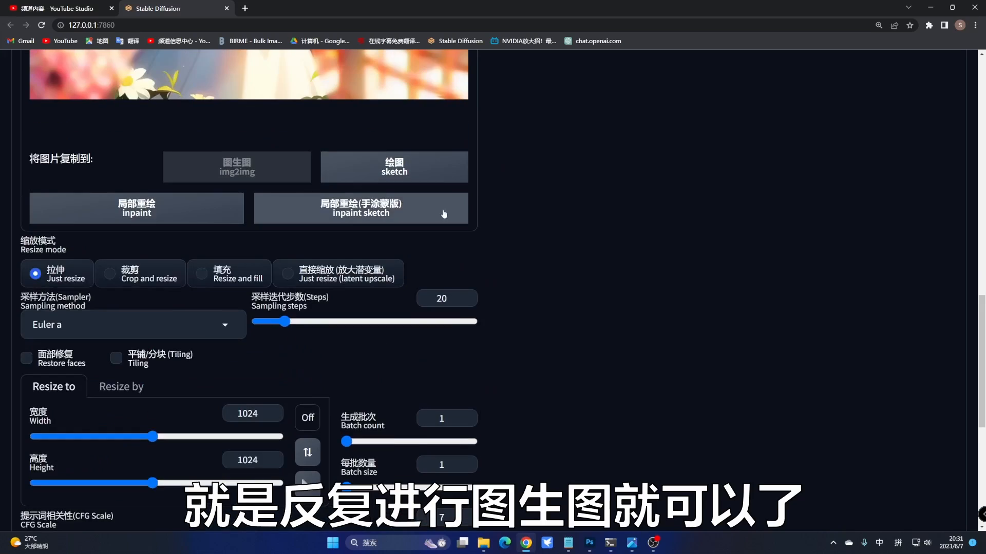
scroll(342, 231, up, 4)
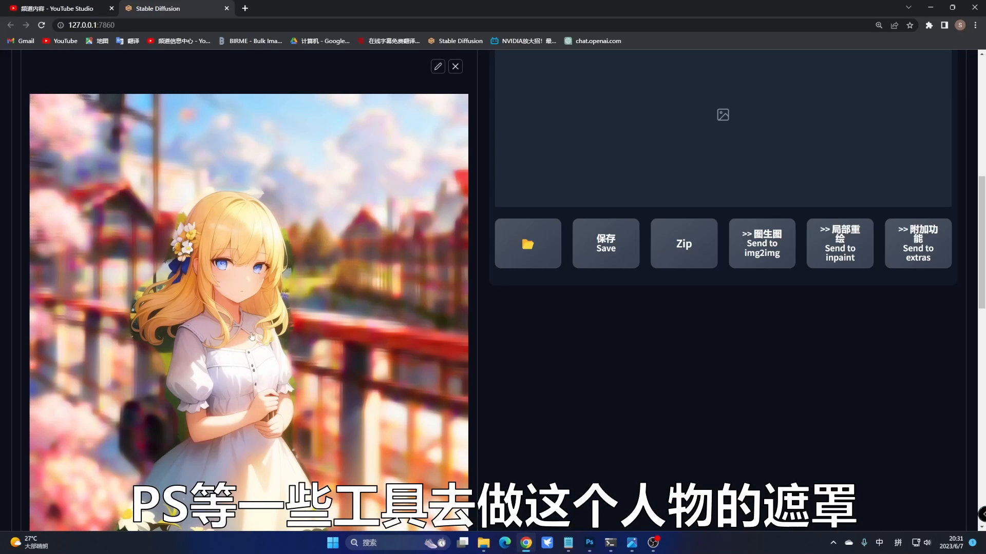
Save the img2img source image as test4 in PNG format to the 选定AI图片 folder
scroll(255, 334, down, 1)
right_click(246, 240)
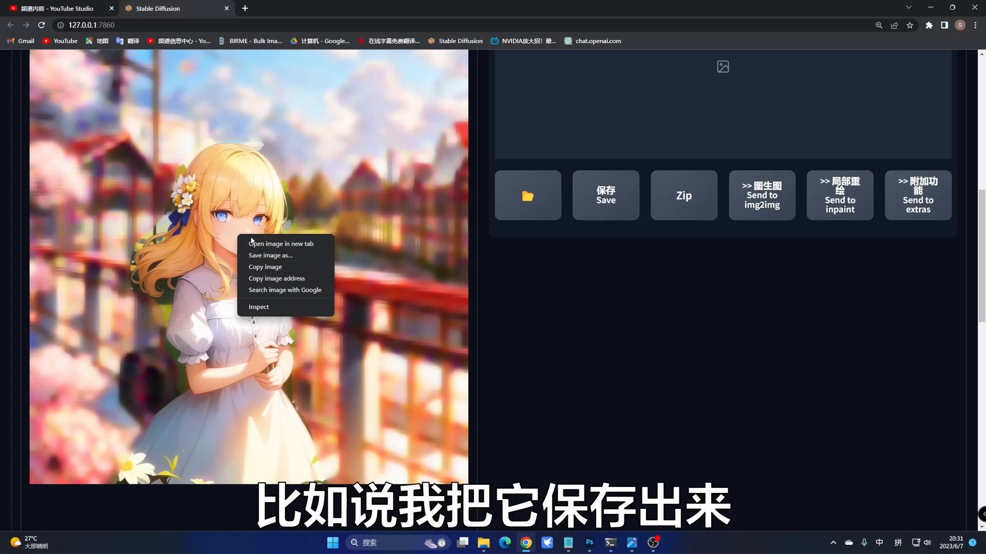
click(271, 256)
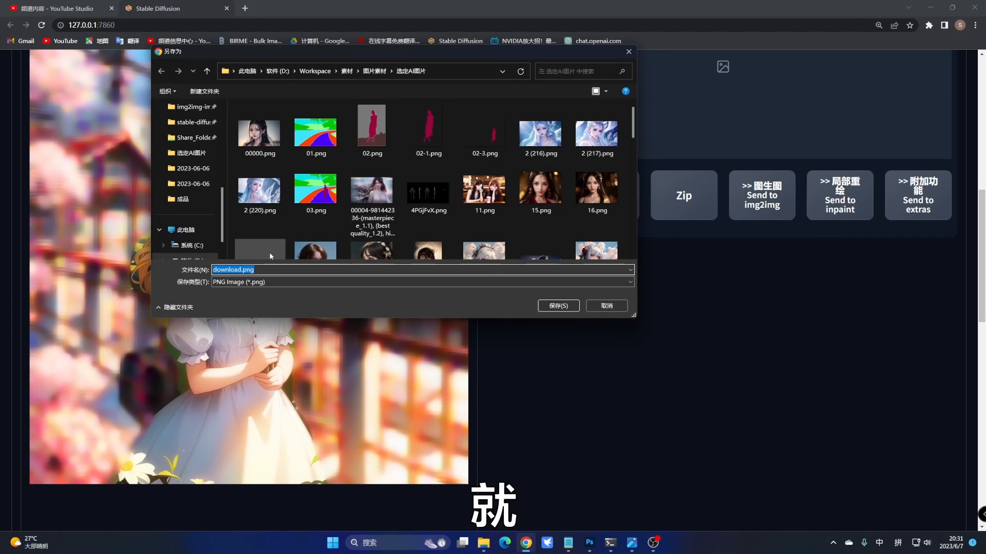
text(te)
key(shift)
text(st)
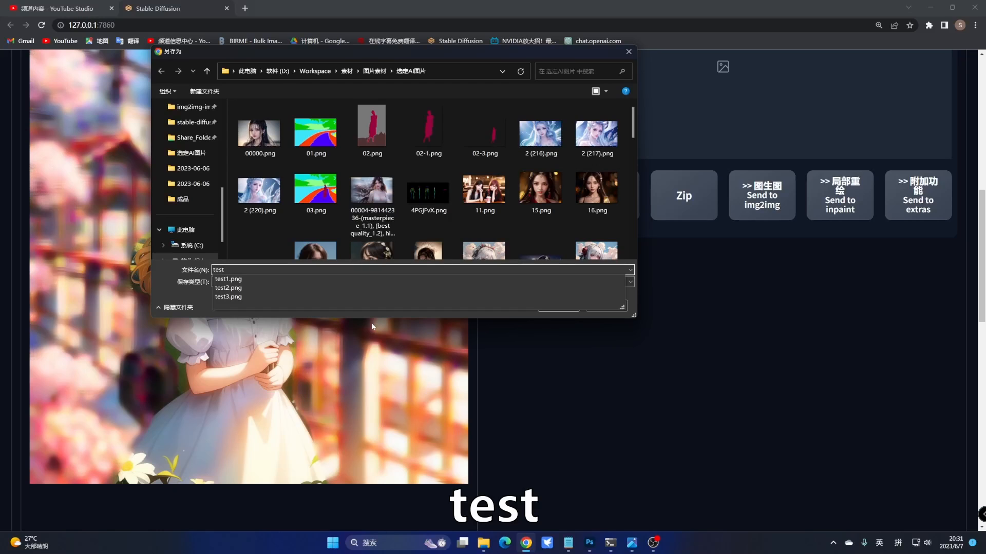
text(4)
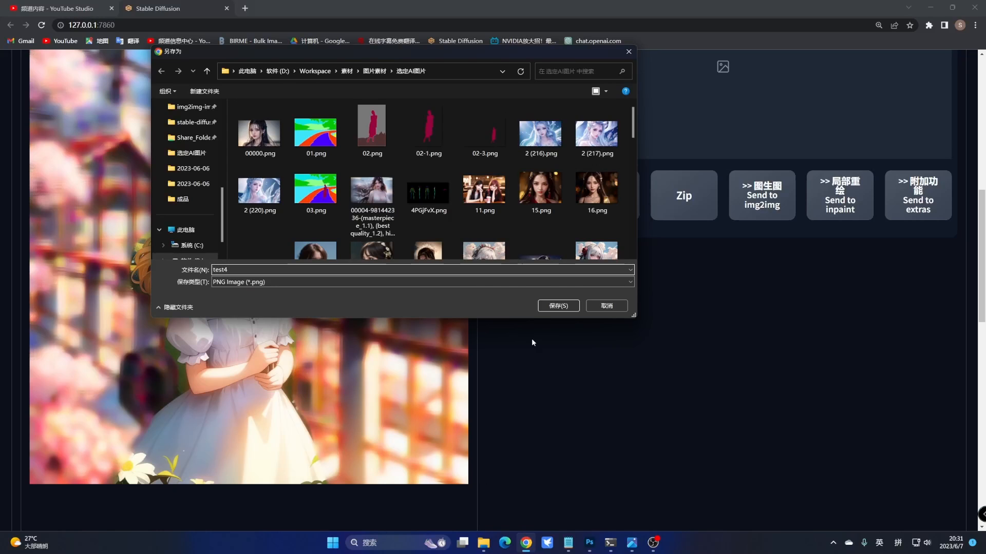
click(551, 307)
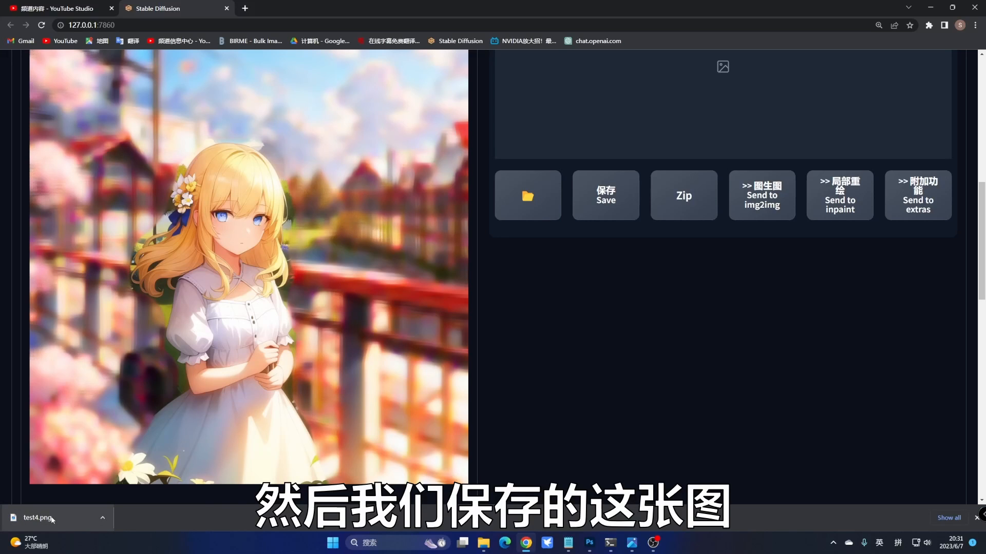
Open the saved test4.png in Photoshop and select the girl with the Subject (主体) selection command
drag(51, 519, 548, 465)
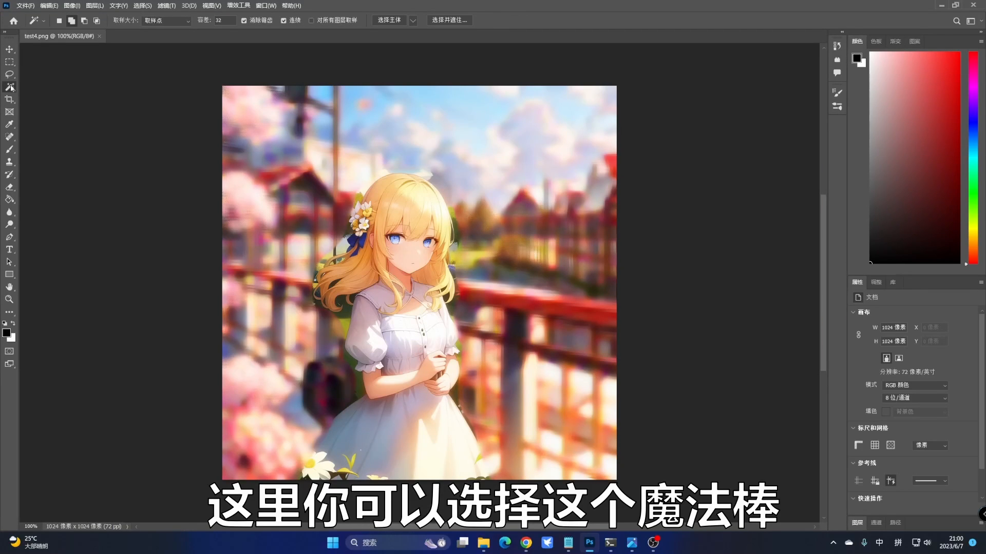
click(144, 6)
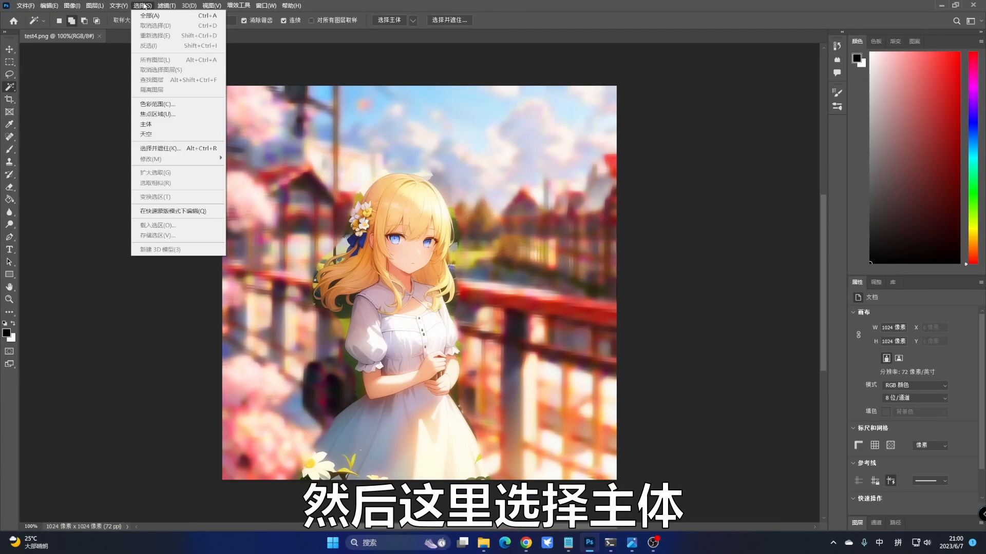
click(170, 126)
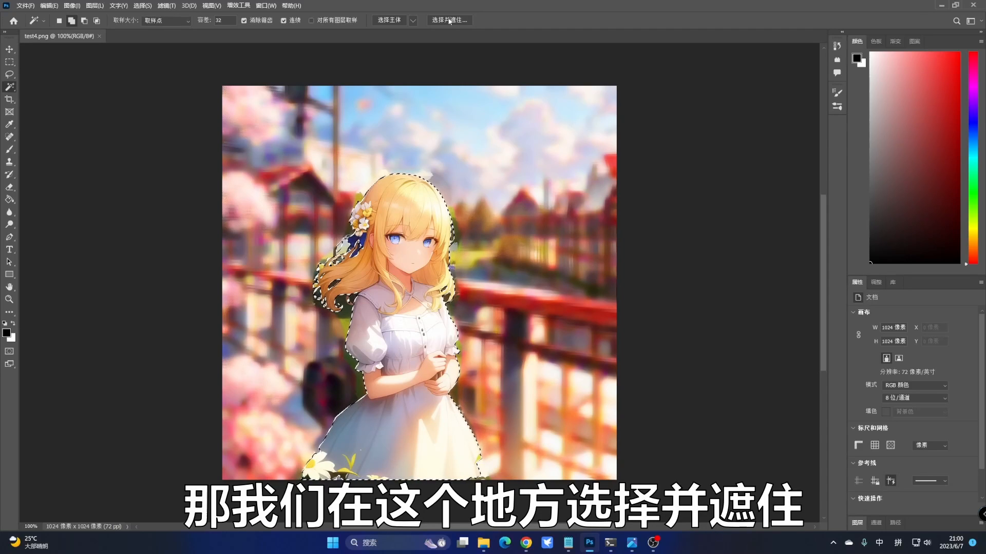
Open Select and Mask for the girl's selection, show it with the marching ants view (闪烁虚线), and set the selection brush to subtract
click(449, 21)
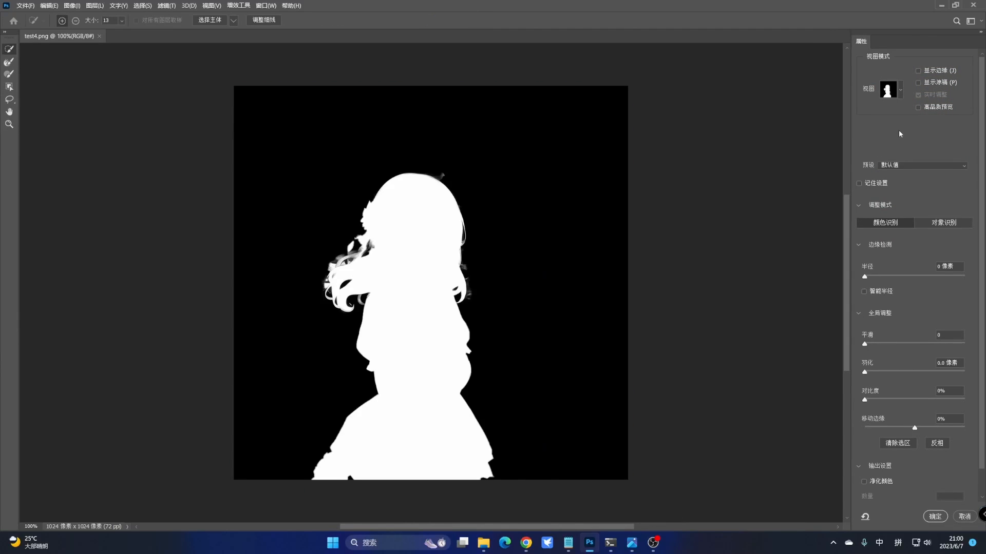
click(896, 87)
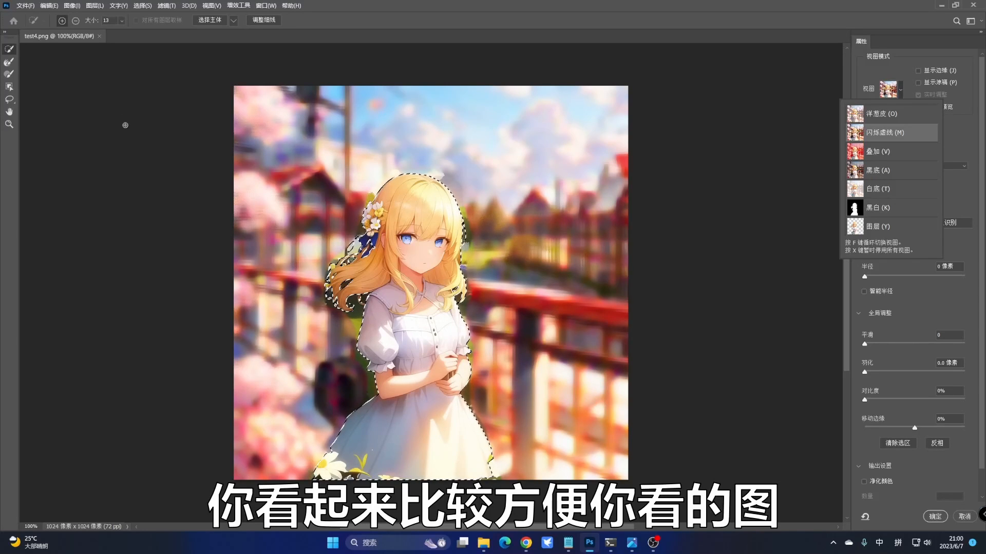
click(884, 132)
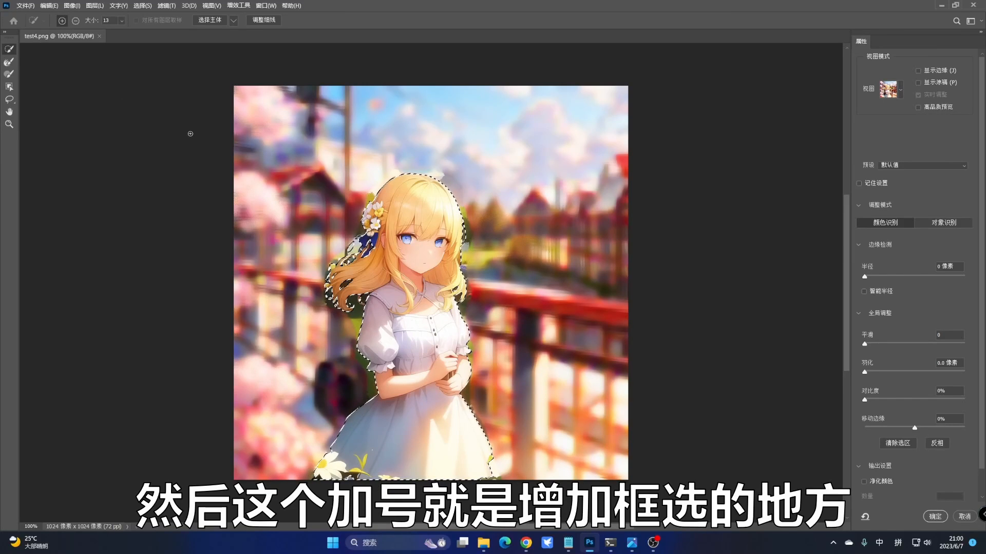
click(75, 21)
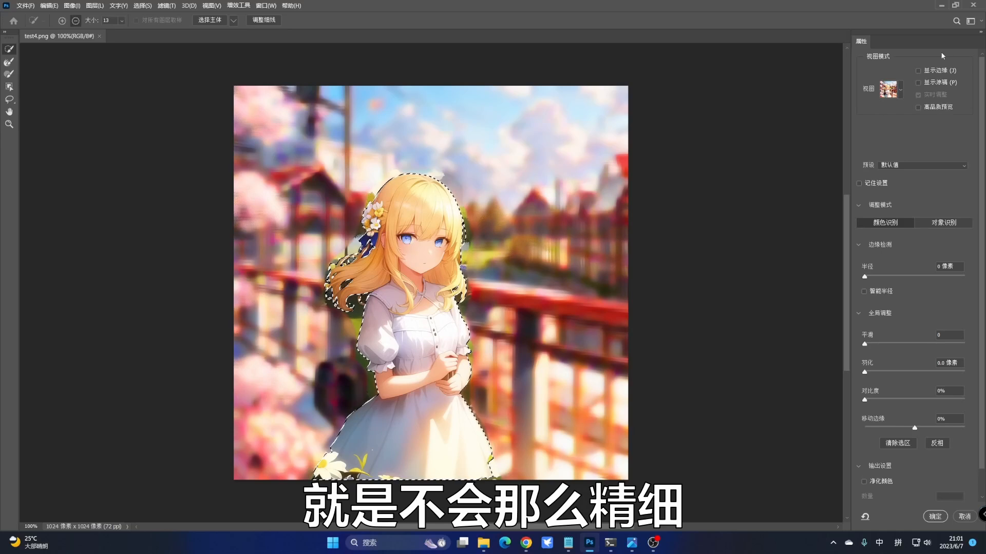
Show the selection in the black-and-white view (黑白), subtract the stray fragment beside the top of the girl's hair, and accept the refined selection
click(893, 89)
click(888, 207)
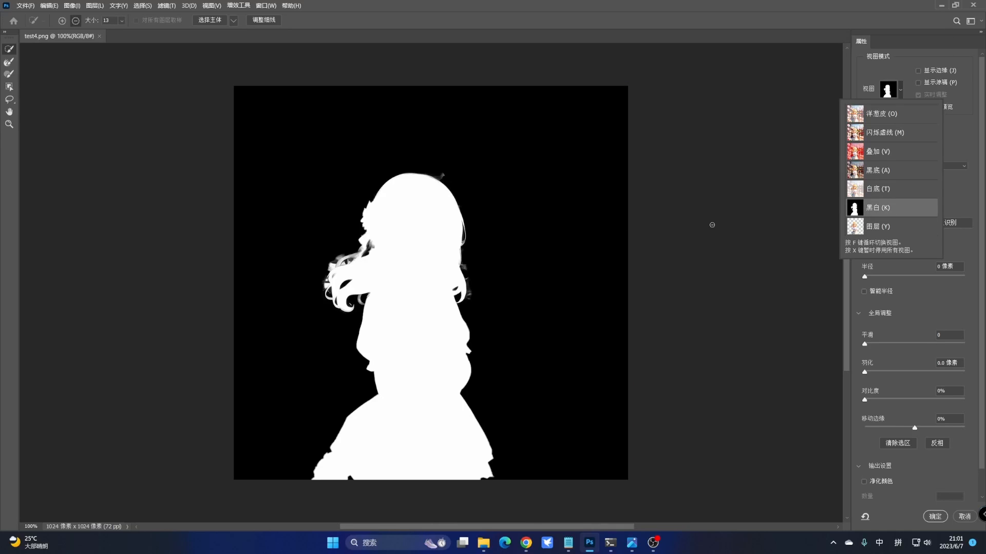
drag(448, 176, 437, 168)
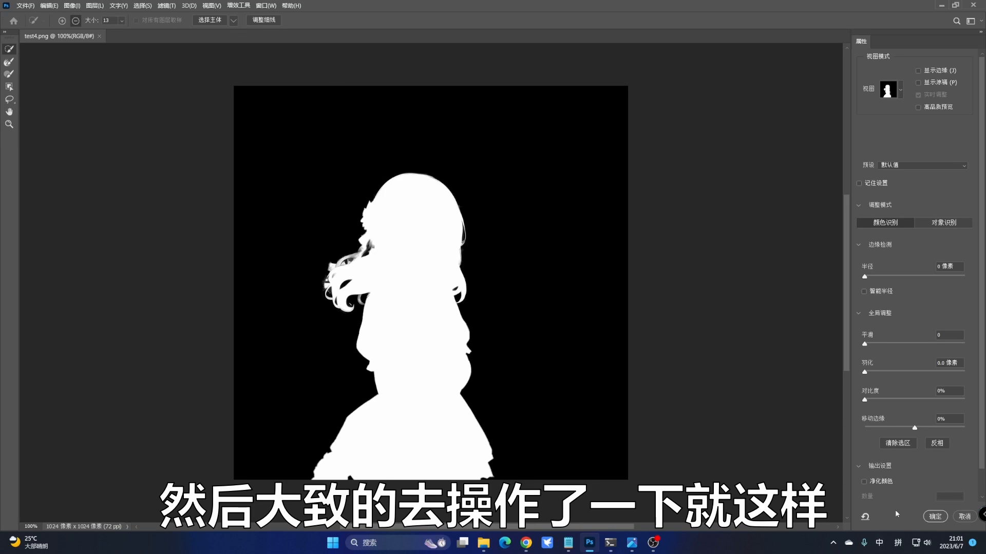
click(933, 518)
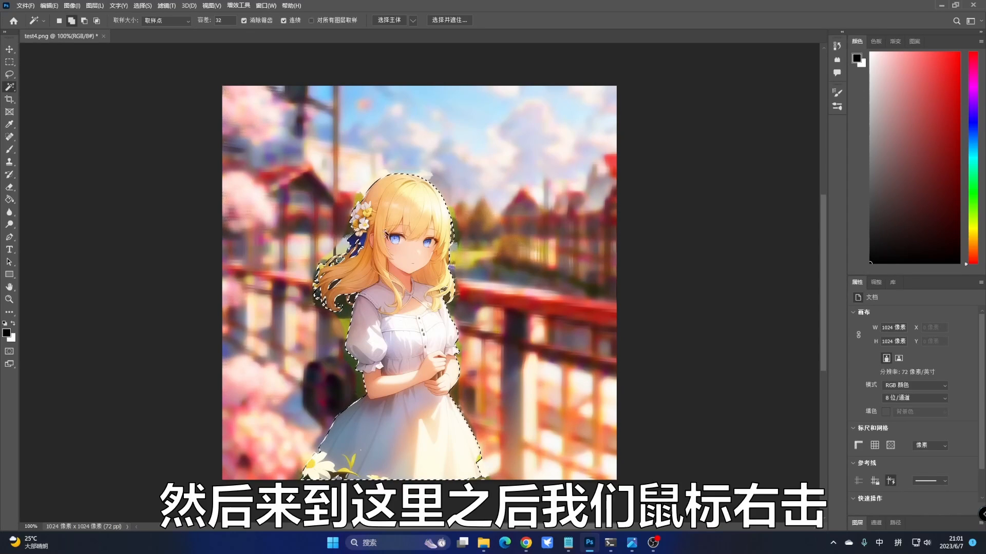
Invert the girl's selection and fill the background around her with black (黑色)
right_click(412, 227)
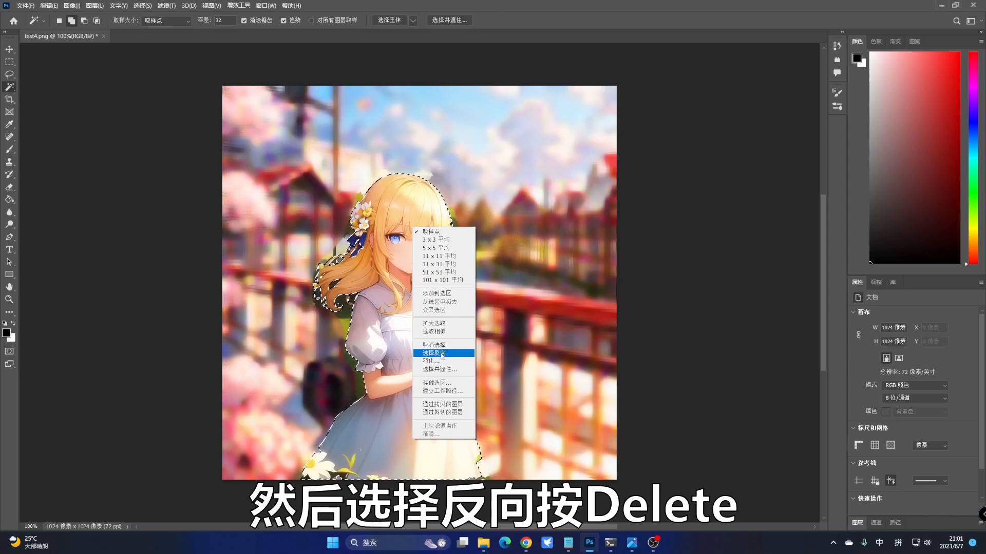
click(436, 353)
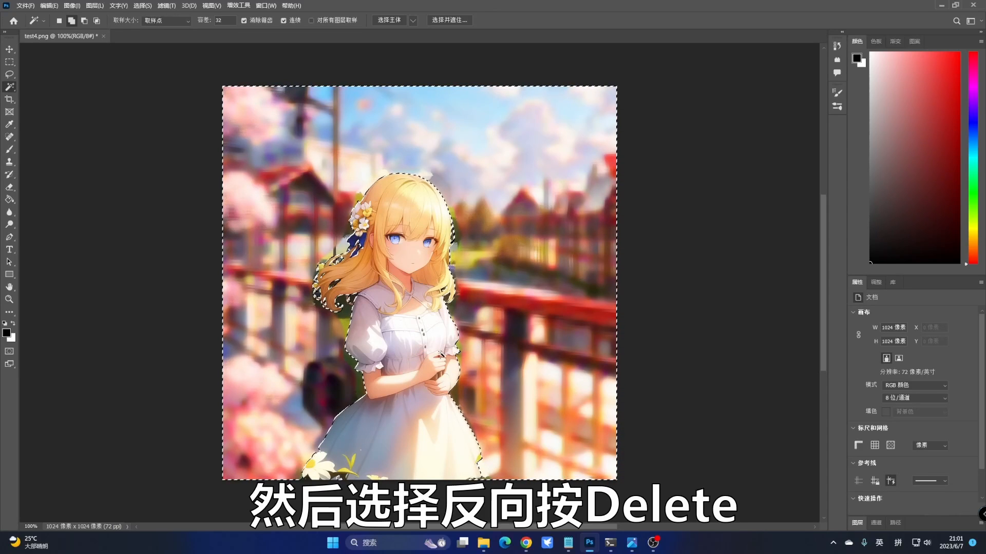
key(Delete)
click(521, 138)
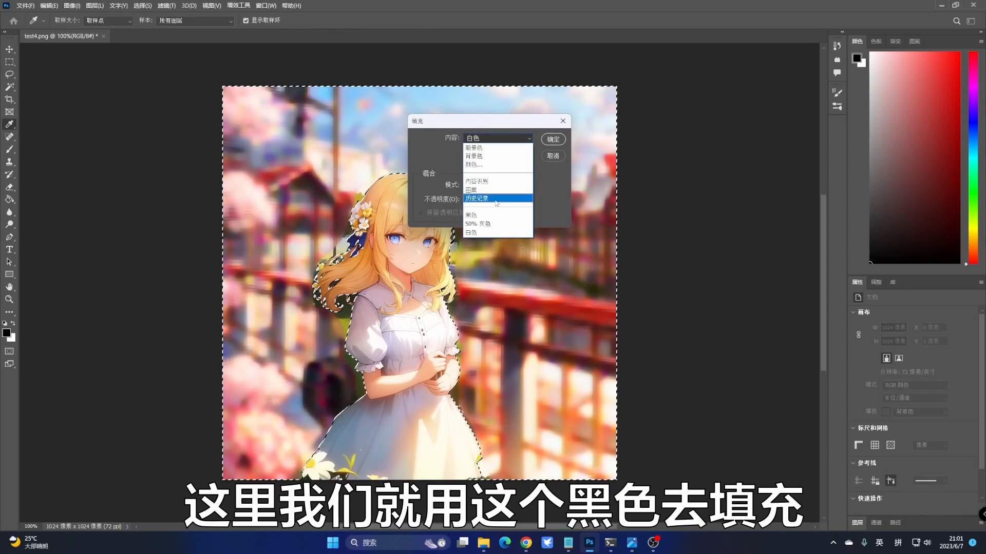
click(487, 216)
click(552, 140)
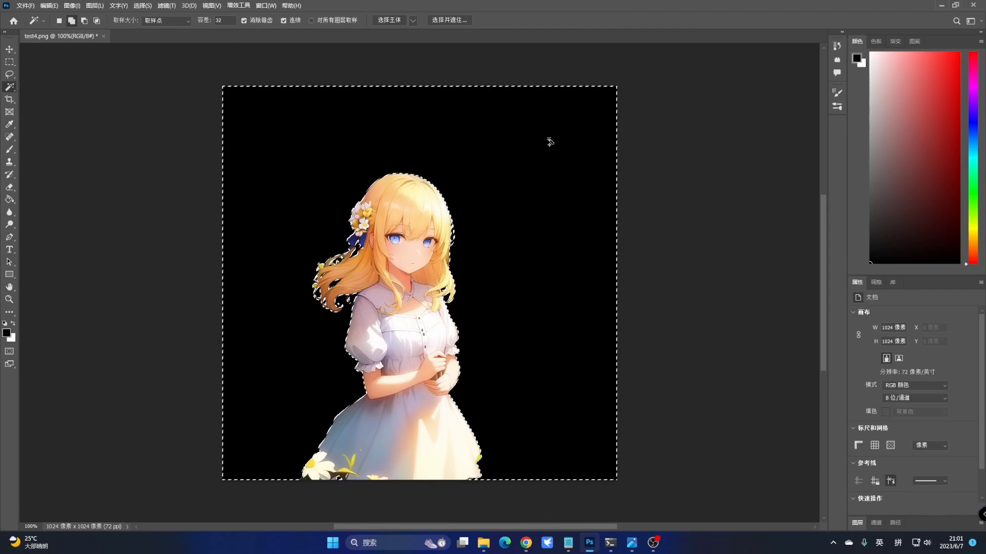
Invert the selection back to the girl and fill her figure with white (白色)
right_click(406, 264)
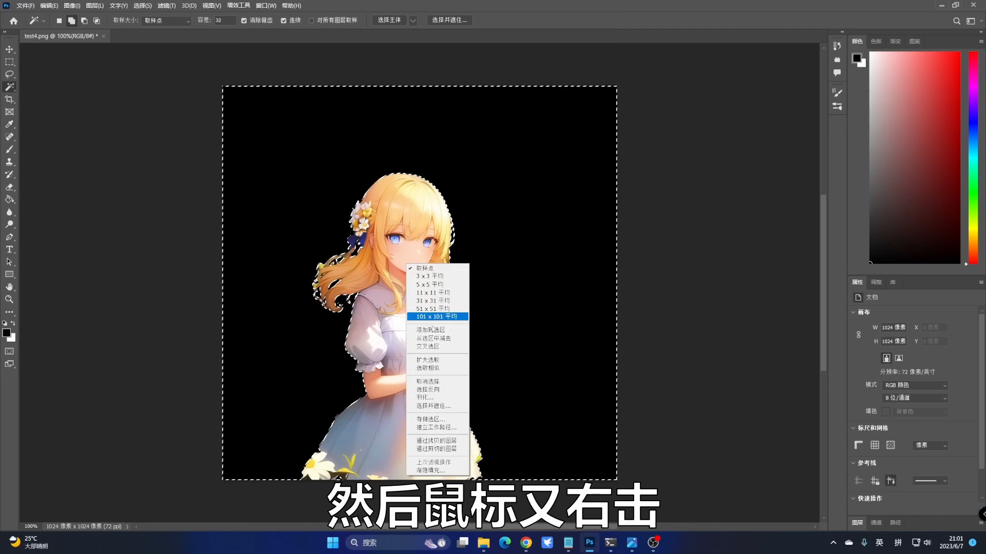
click(433, 390)
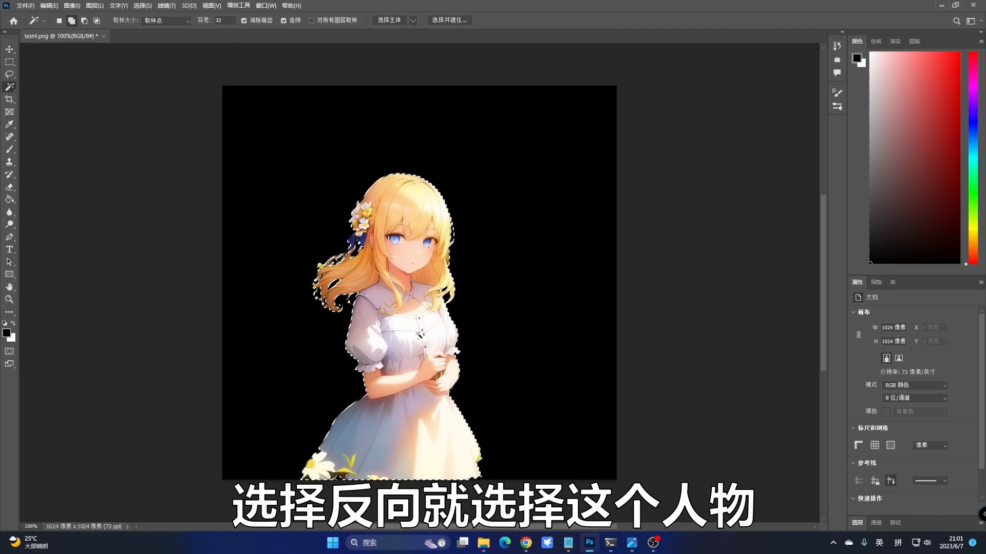
key(Delete)
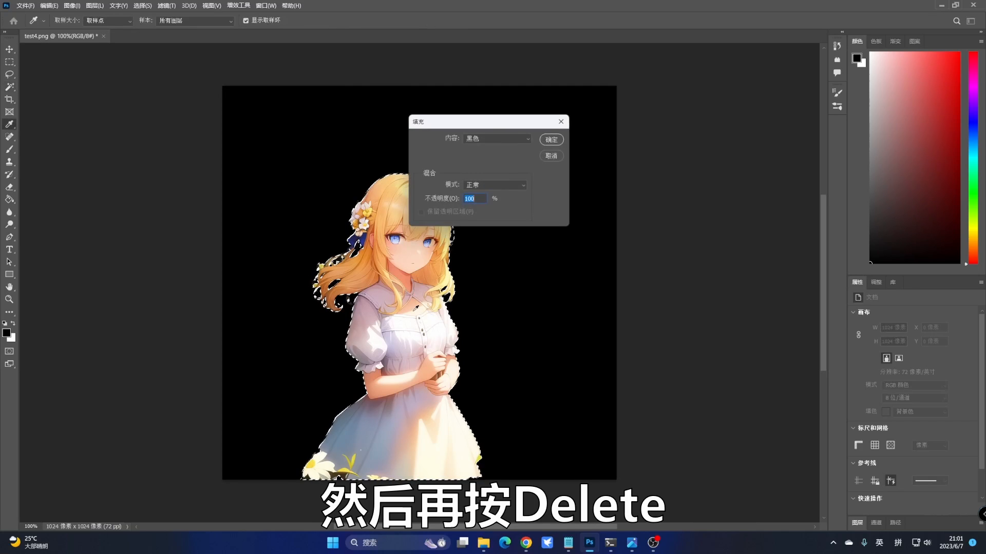
click(497, 138)
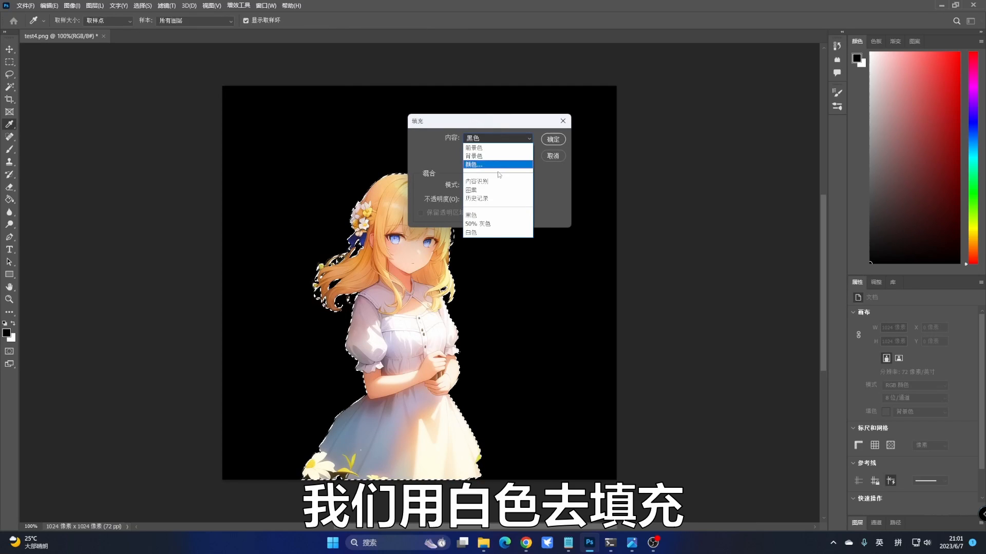
click(482, 232)
click(553, 140)
key(w)
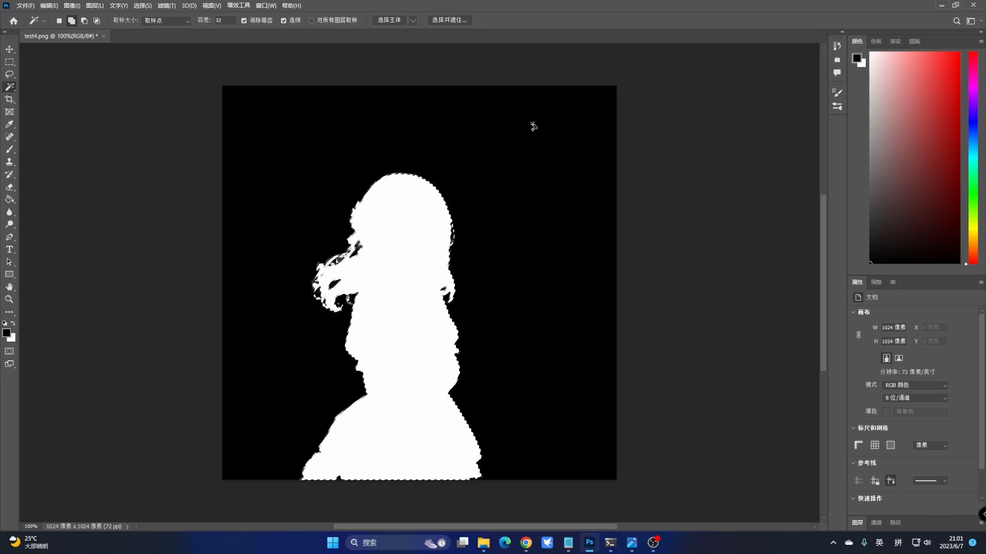
Quick-export the black-and-white mask as a PNG named 蒙版1 to the 选定AI图片 folder
click(21, 6)
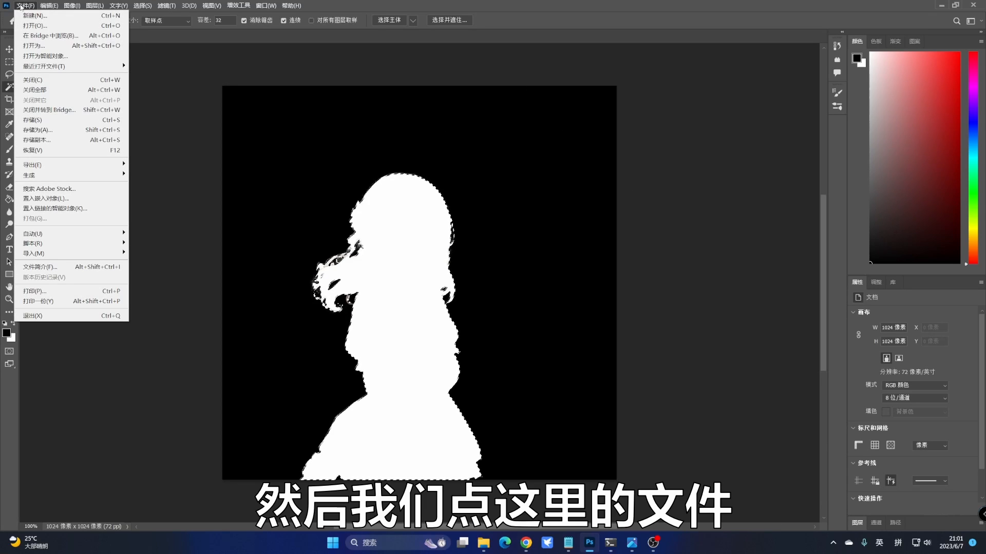
mouse_move(46, 165)
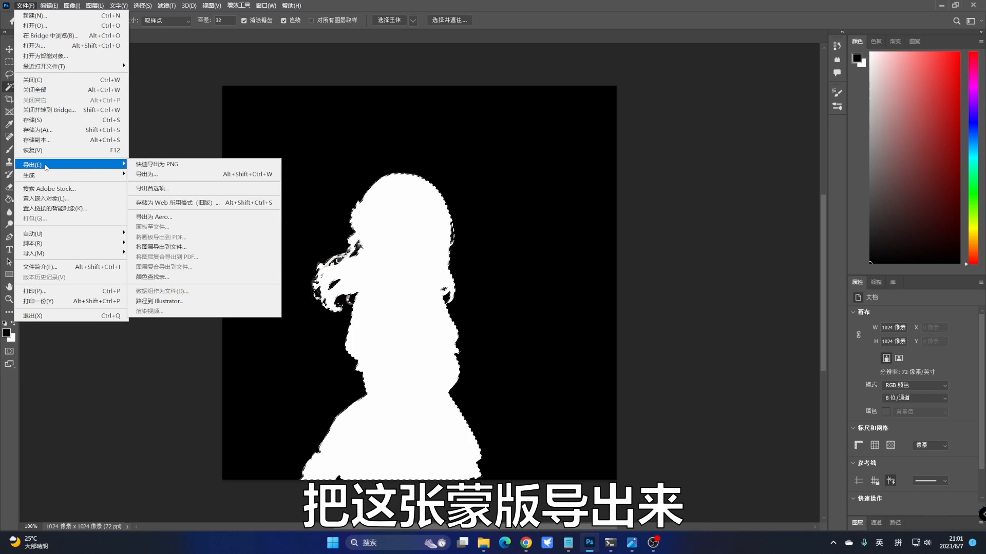
click(147, 165)
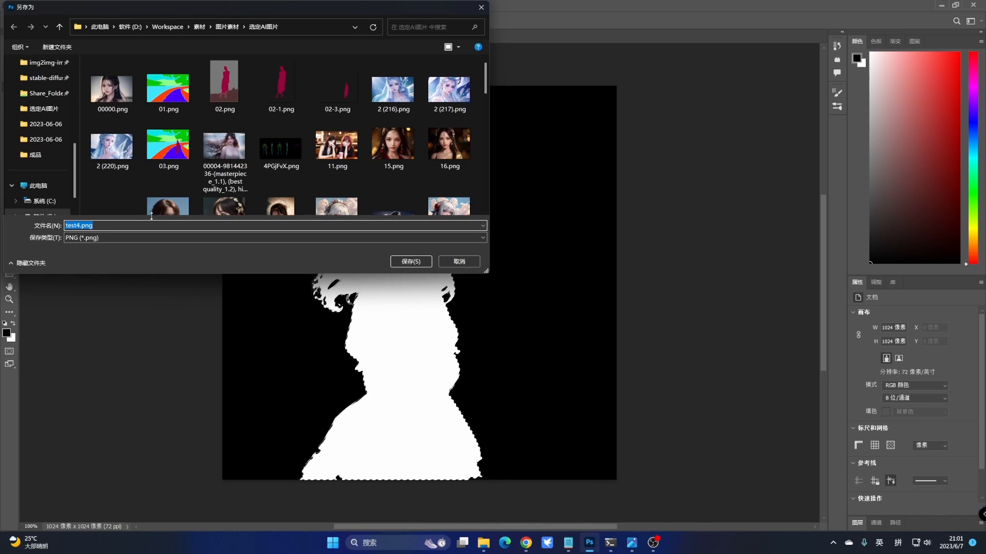
text(me)
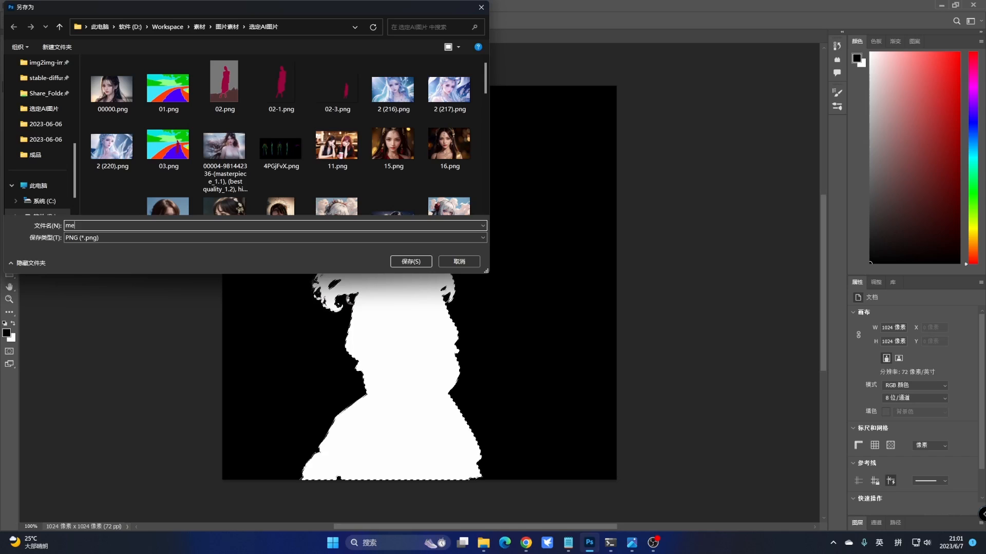
text(蒙版)
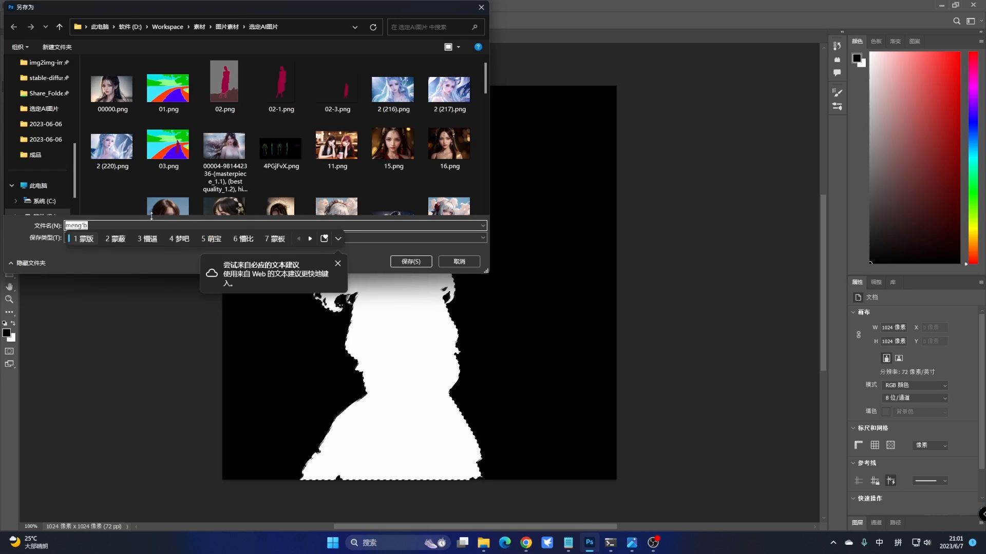
text(1)
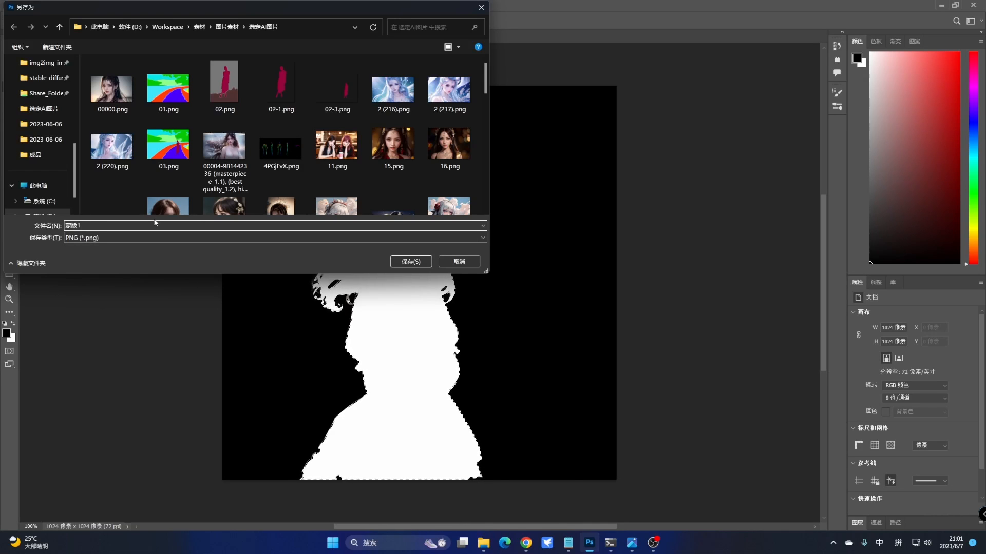
click(410, 262)
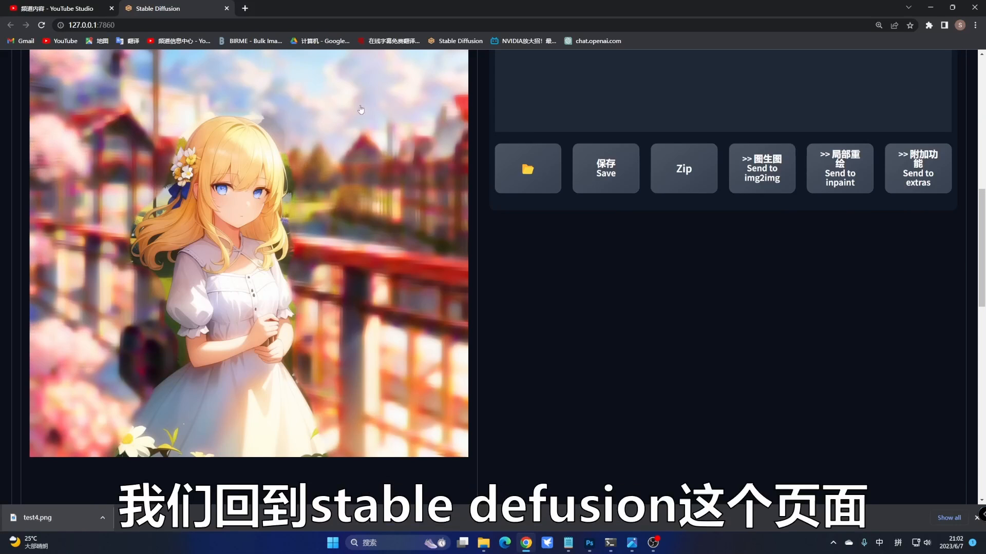
In Stable Diffusion, switch img2img to Inpaint upload mode and load the downloaded test4.png as the source image
scroll(377, 210, up, 3)
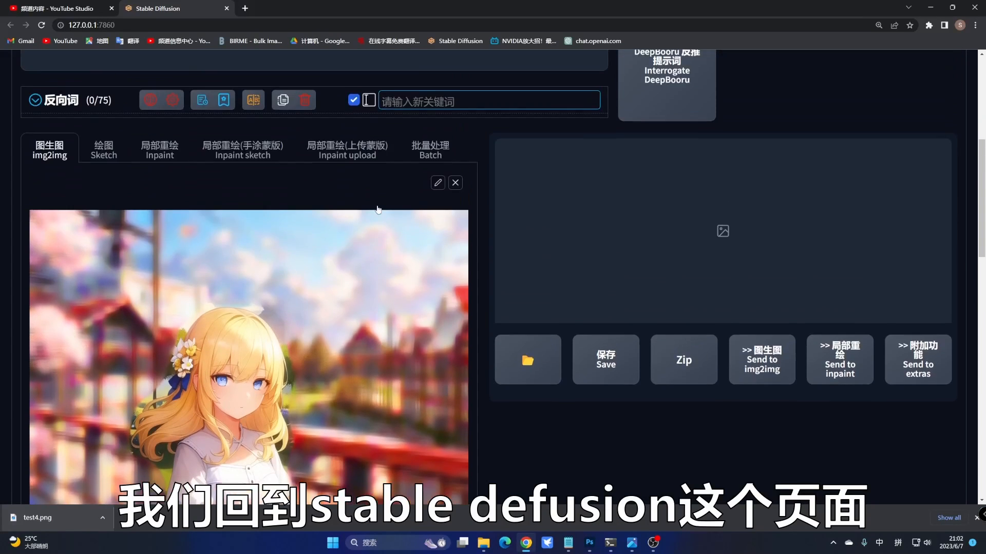
click(361, 156)
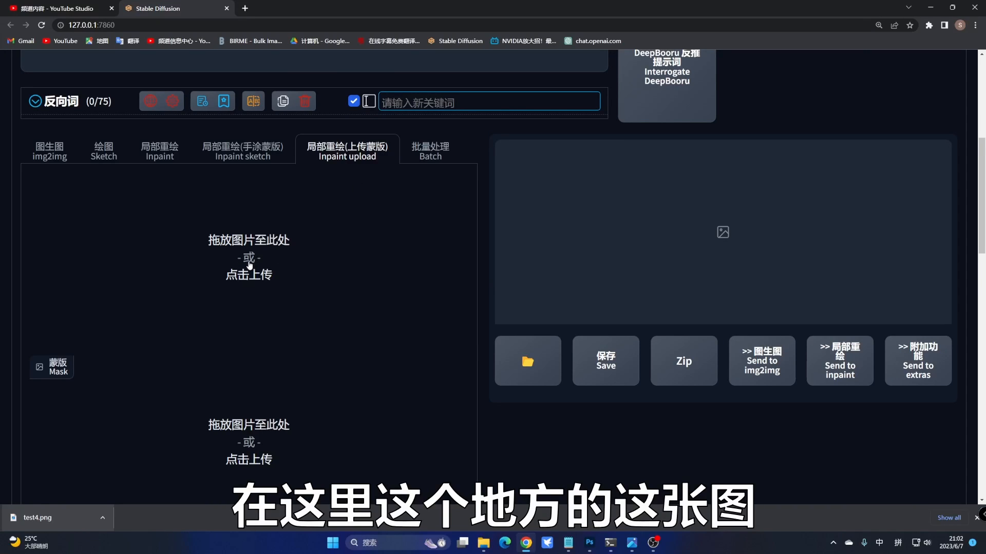
drag(35, 518, 243, 260)
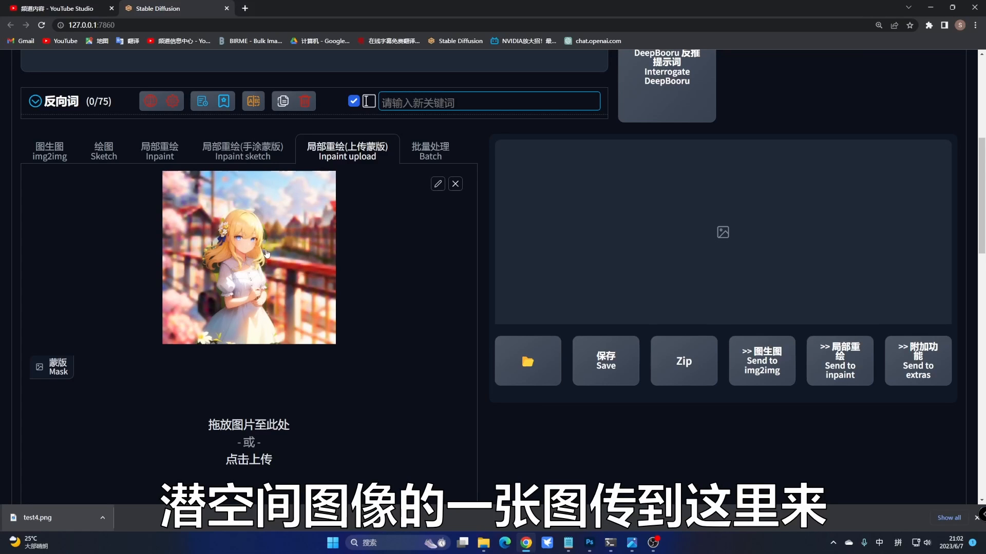
Load 蒙版1.png from the 选定AI图片 folder as the inpainting mask
scroll(267, 254, down, 3)
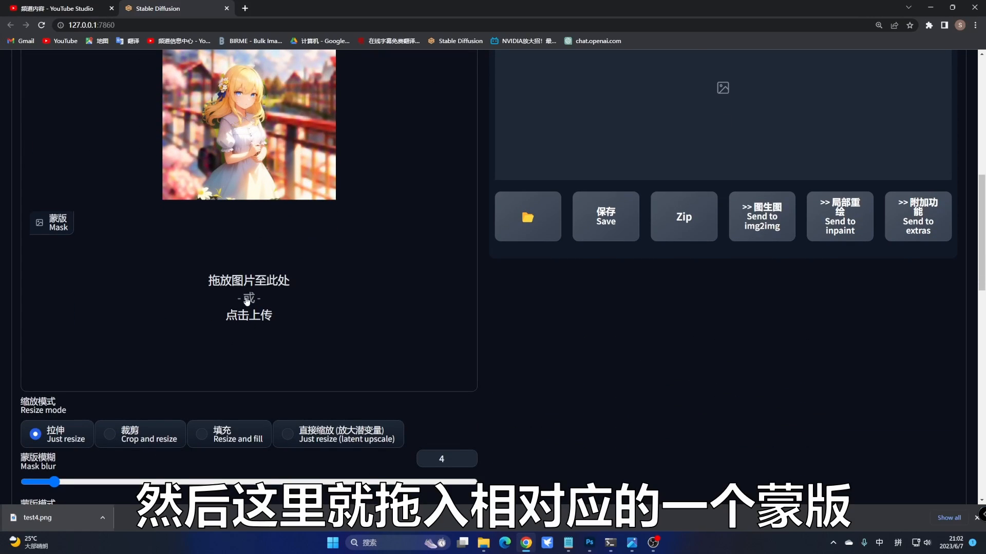
click(247, 301)
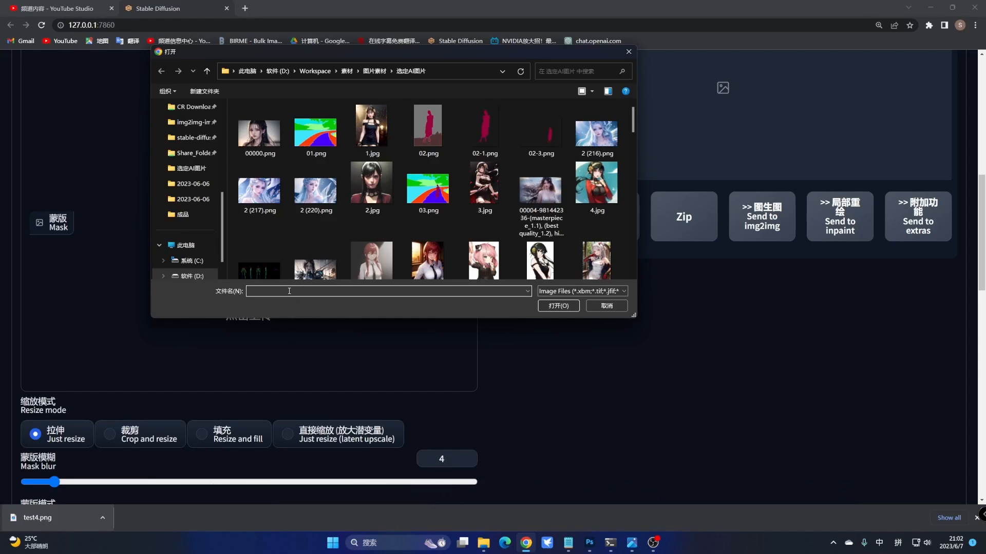
text(meng)
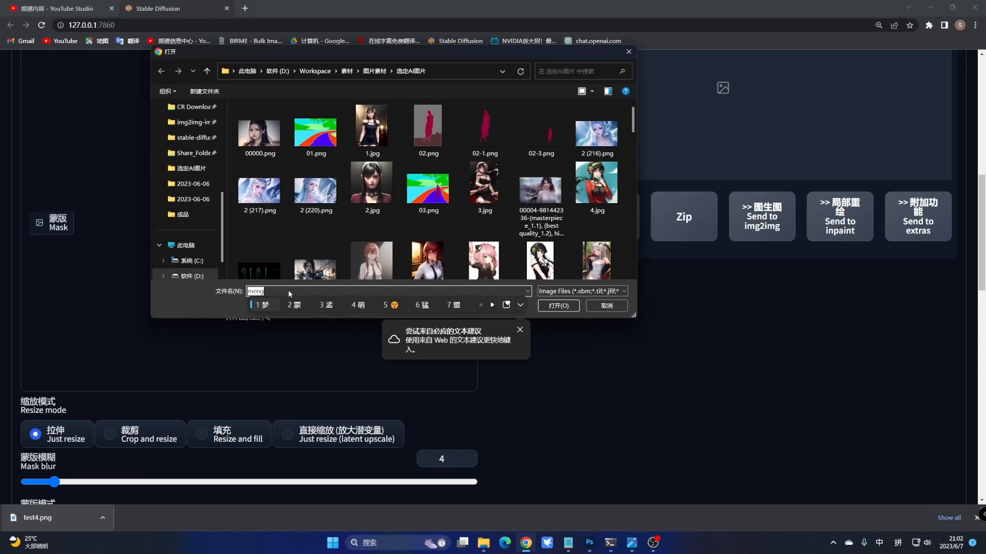
text(ban)
key(space)
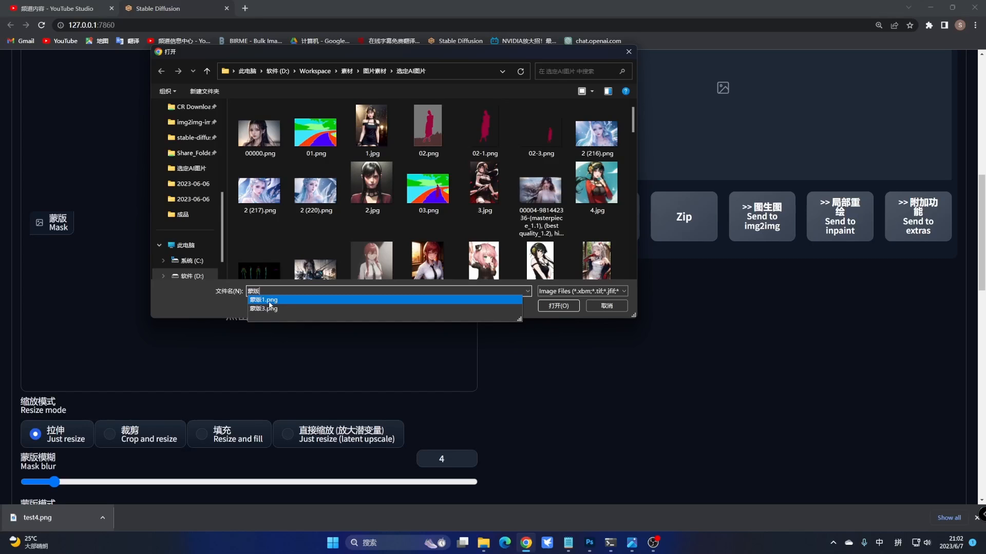
click(298, 302)
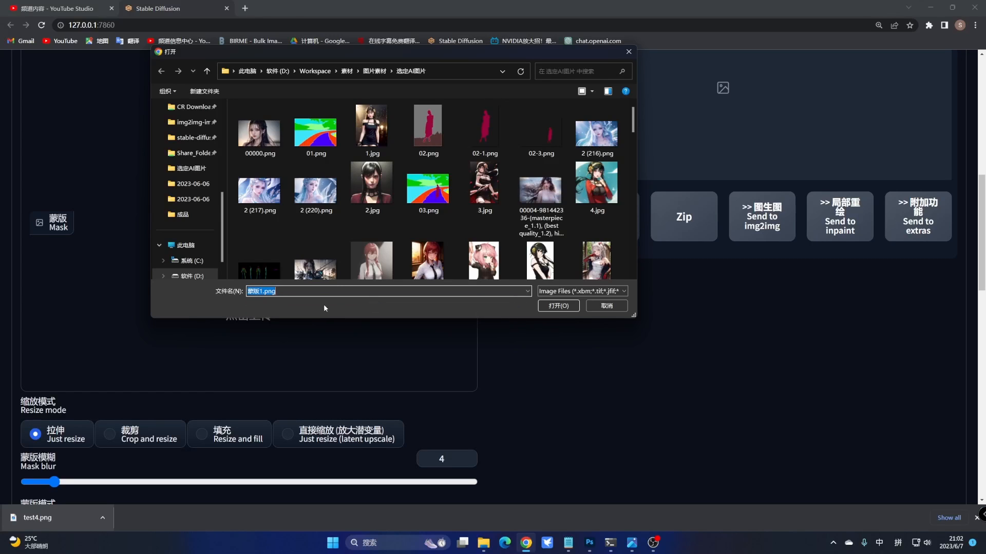
click(557, 307)
Set the mask mode to Inpaint not masked and the inpaint area to Only masked
scroll(324, 302, down, 4)
scroll(285, 259, down, 1)
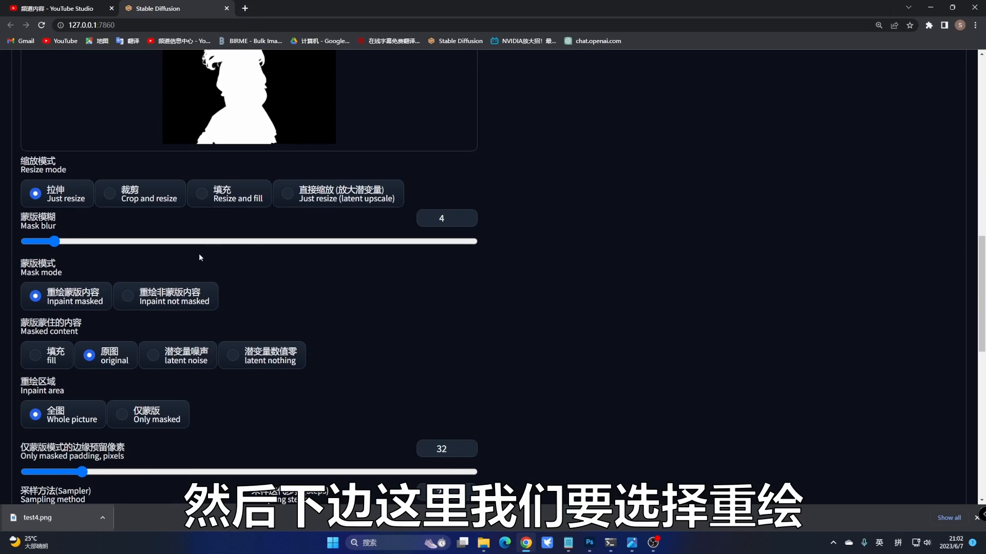
click(129, 297)
scroll(129, 297, down, 2)
click(124, 321)
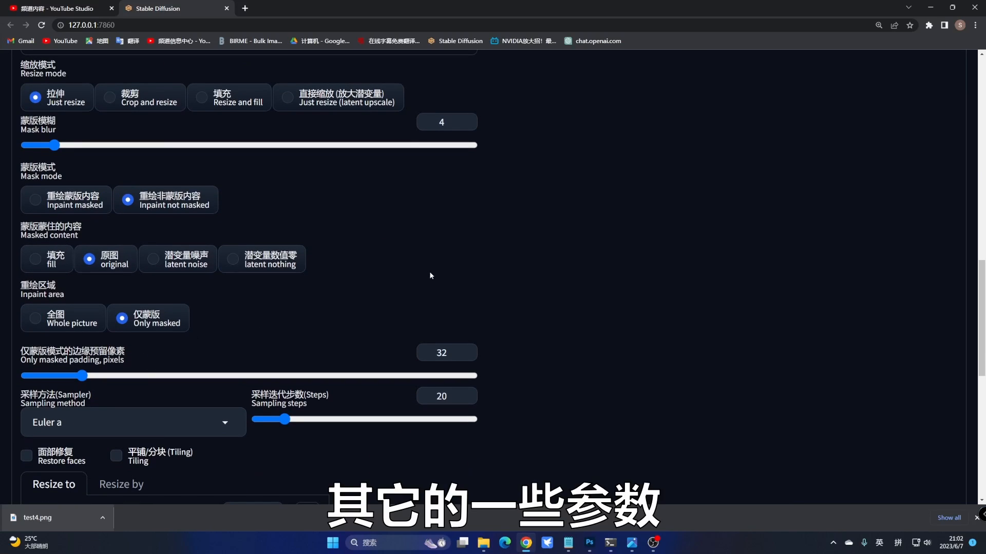
Set the denoising strength to 0.3, then check the uploaded image and mask and the remaining generation settings
scroll(430, 275, down, 6)
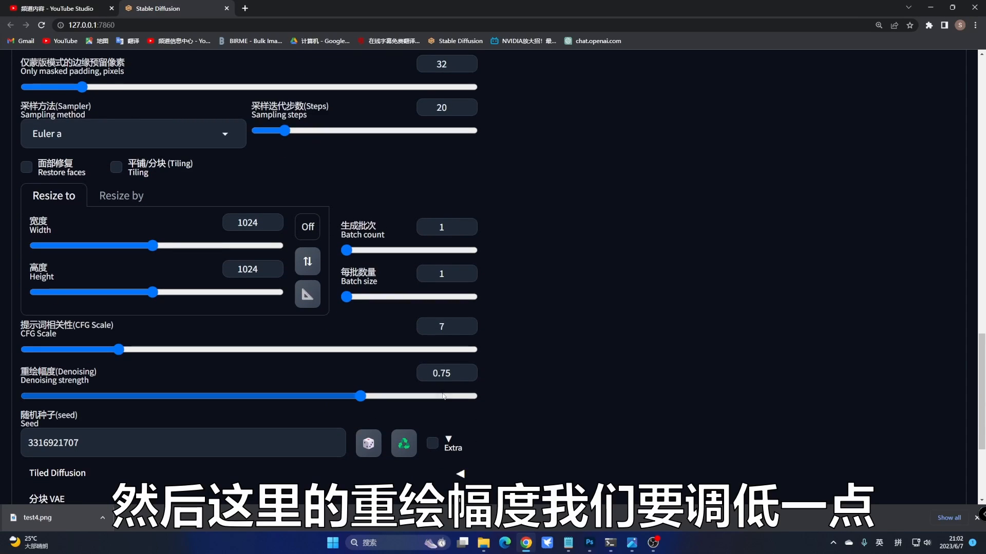
drag(451, 374, 408, 373)
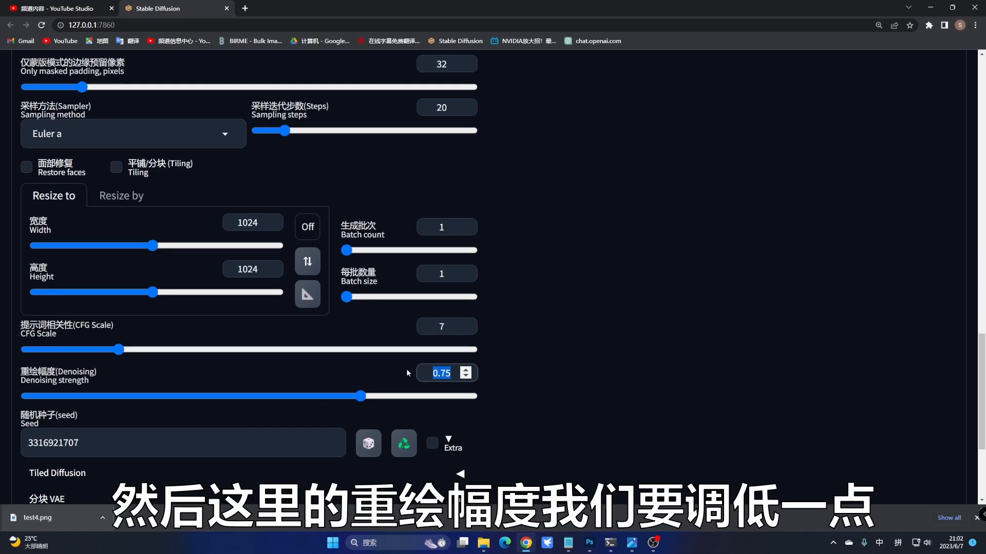
text(0.3)
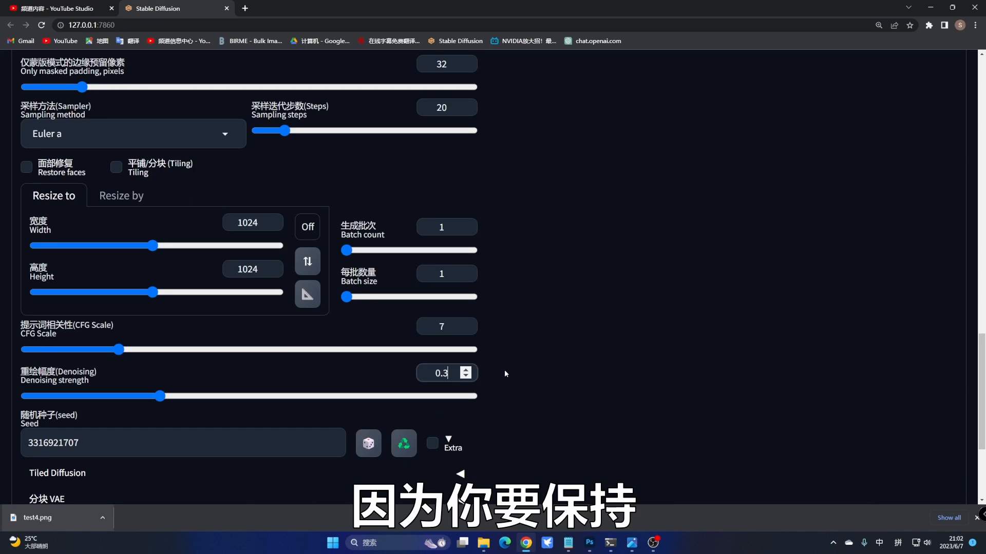
scroll(504, 369, up, 15)
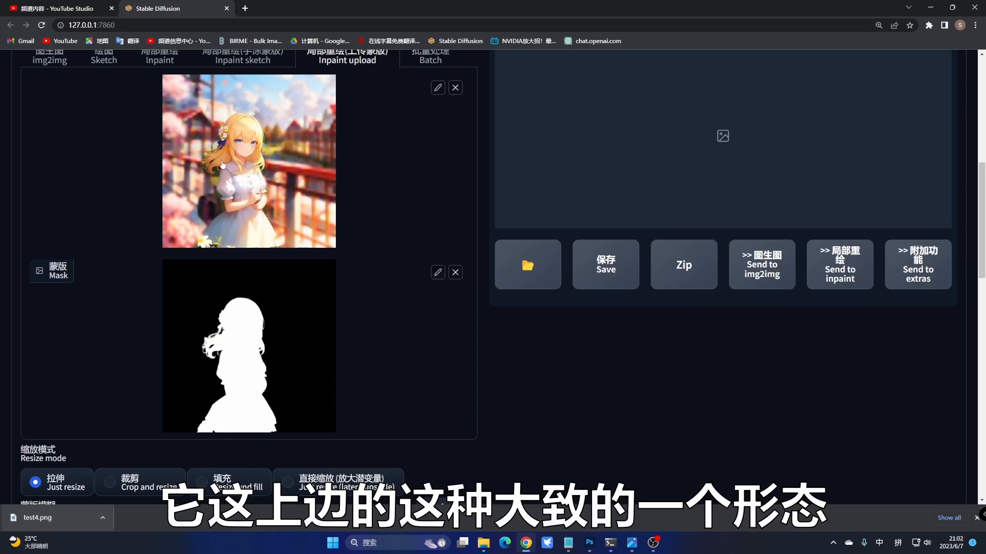
scroll(327, 183, down, 4)
scroll(326, 183, down, 11)
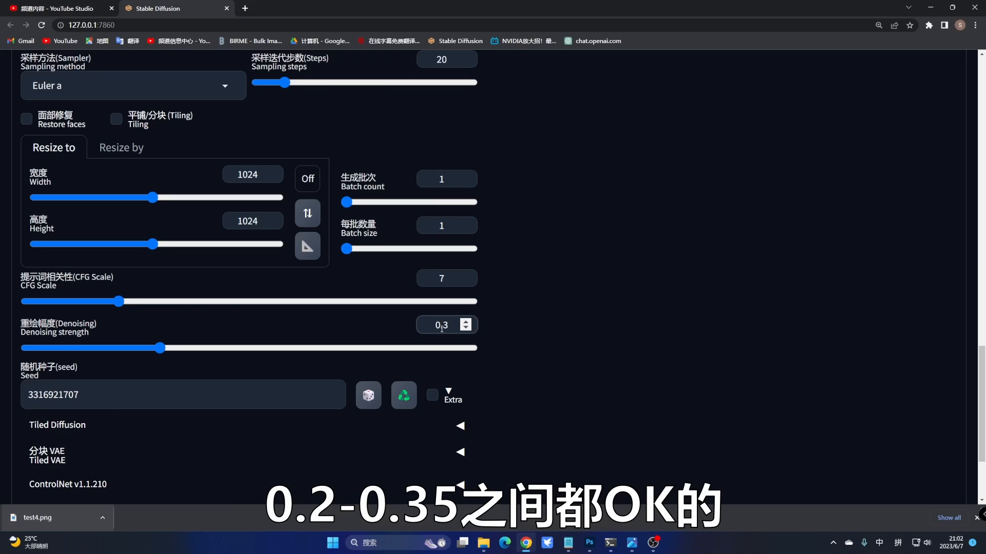
scroll(456, 276, down, 3)
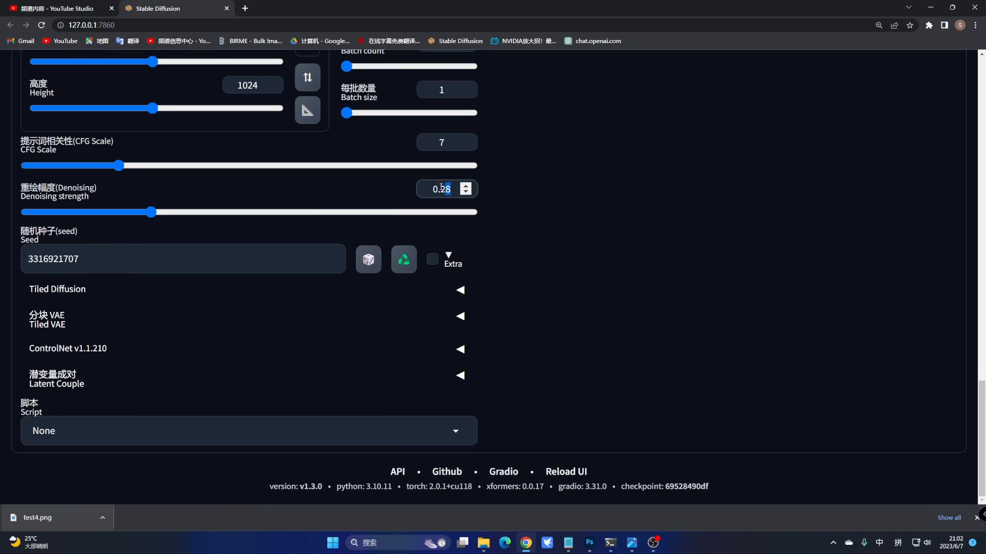
Set the denoising strength to 0.3 and choose the Loopback script
key(BackSpace)
text(3)
click(534, 278)
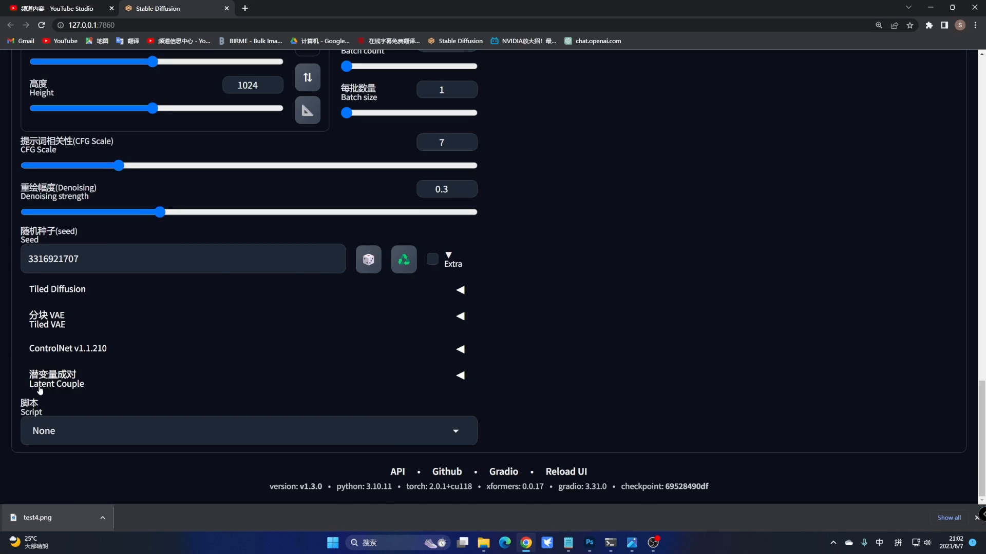
click(71, 436)
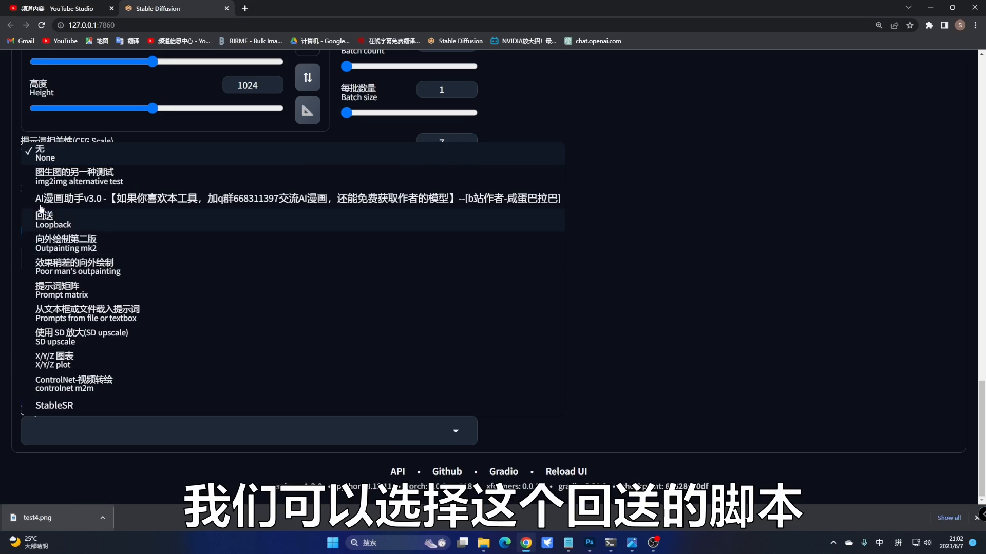
click(91, 224)
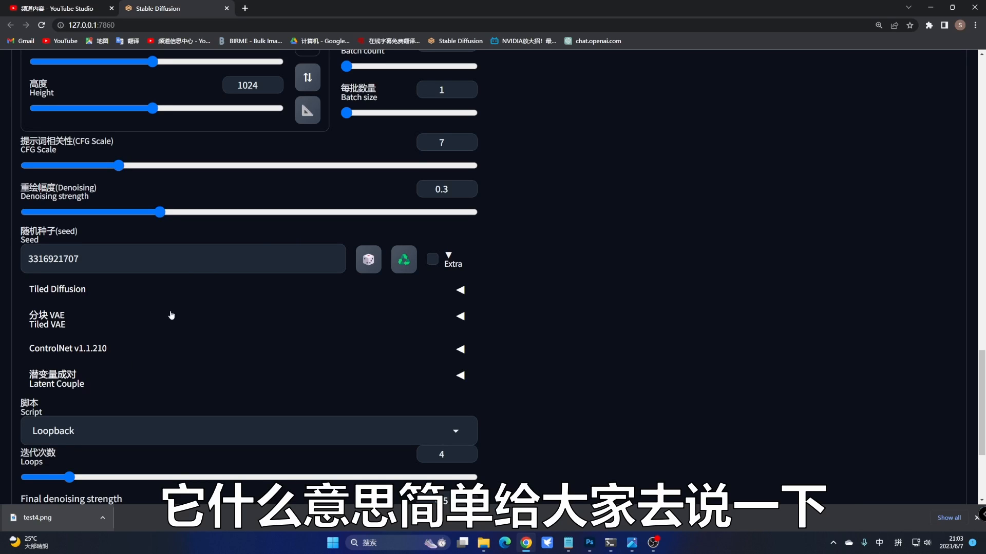
Look at the source image in plain img2img mode, return to Inpaint upload, and review the Loopback script settings
scroll(223, 314, up, 10)
scroll(222, 314, up, 10)
scroll(222, 314, down, 5)
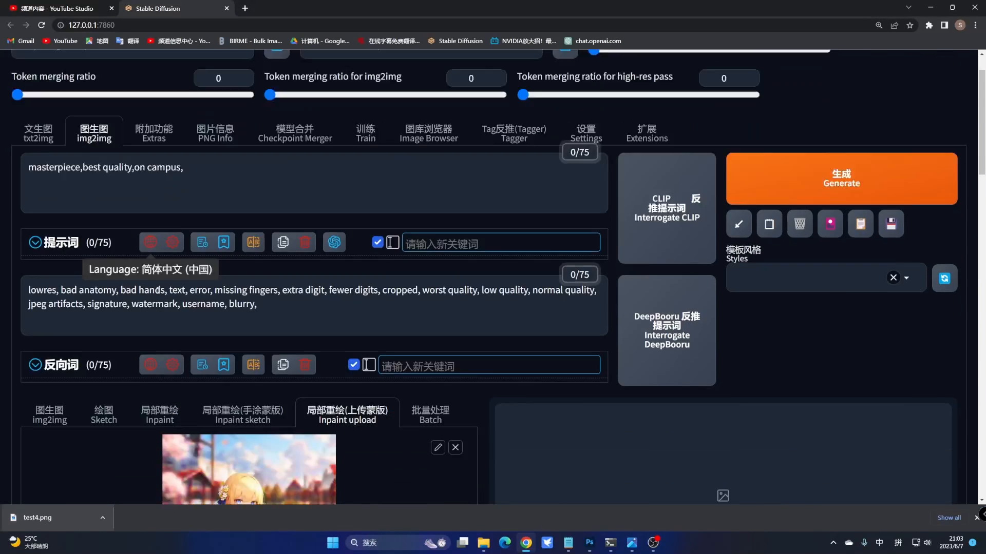
click(50, 274)
scroll(355, 380, down, 4)
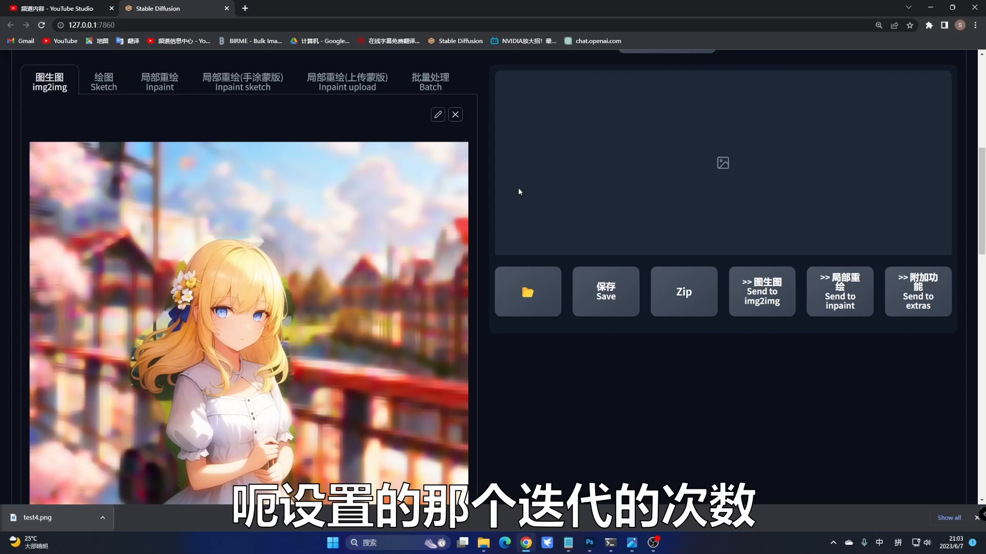
click(347, 85)
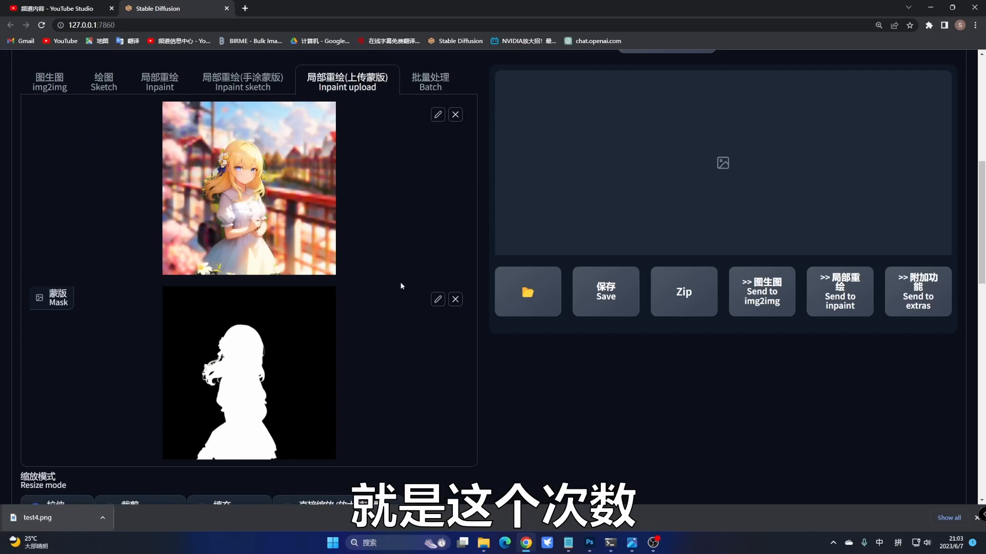
scroll(399, 281, down, 14)
scroll(401, 411, down, 8)
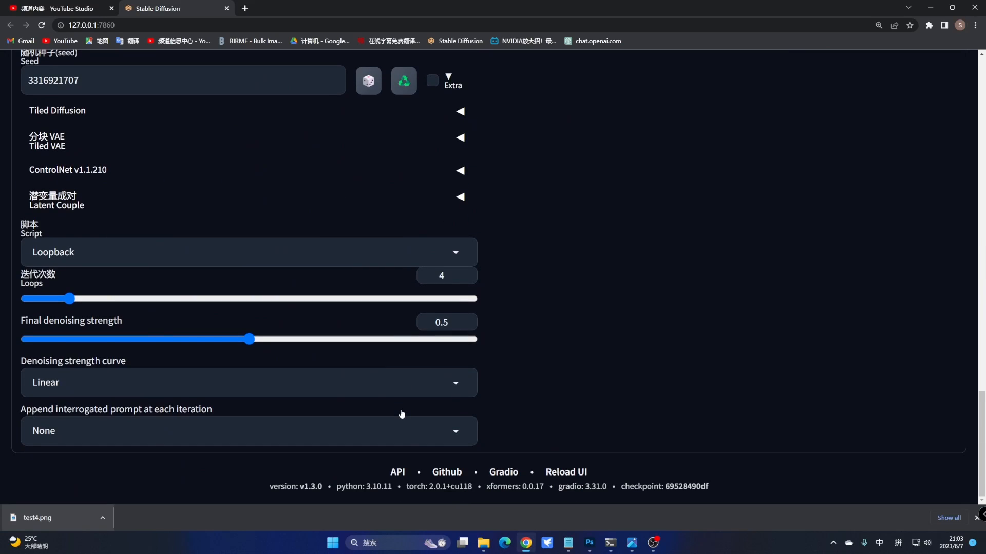
Set the Loopback script's final denoising strength to 0.35 and compare it with the initial denoising strength
click(450, 274)
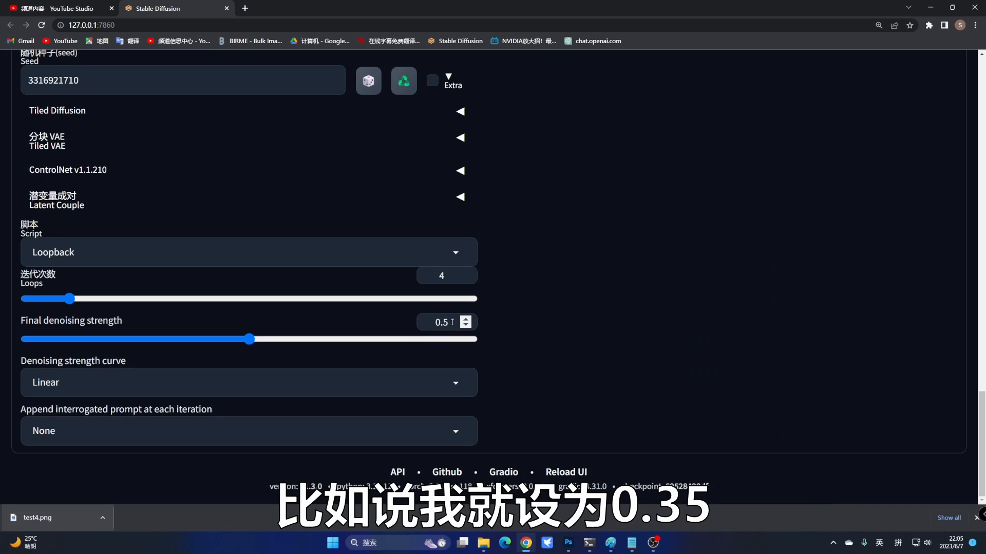
drag(450, 322, 428, 320)
text(0.35)
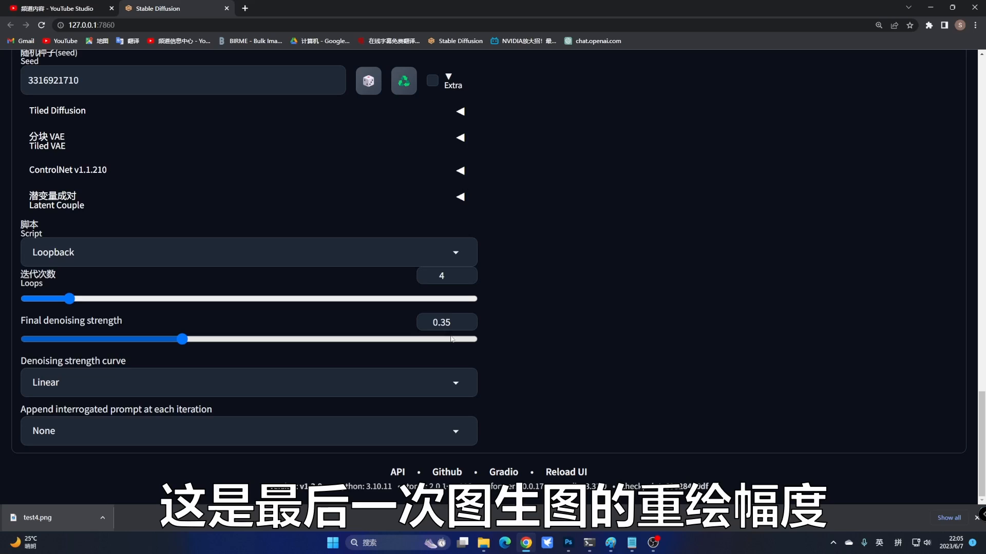
scroll(494, 297, up, 6)
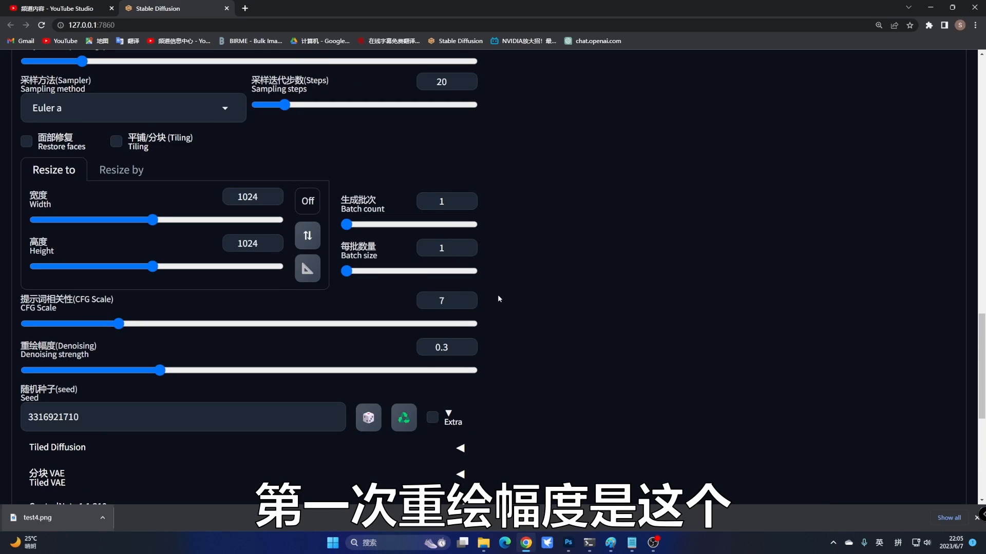
scroll(460, 347, down, 2)
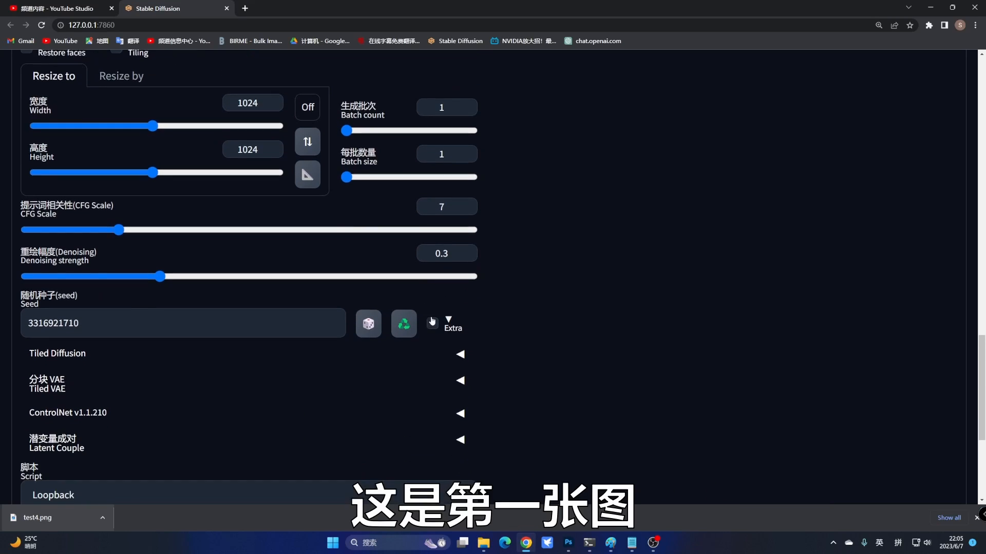
scroll(459, 269, down, 4)
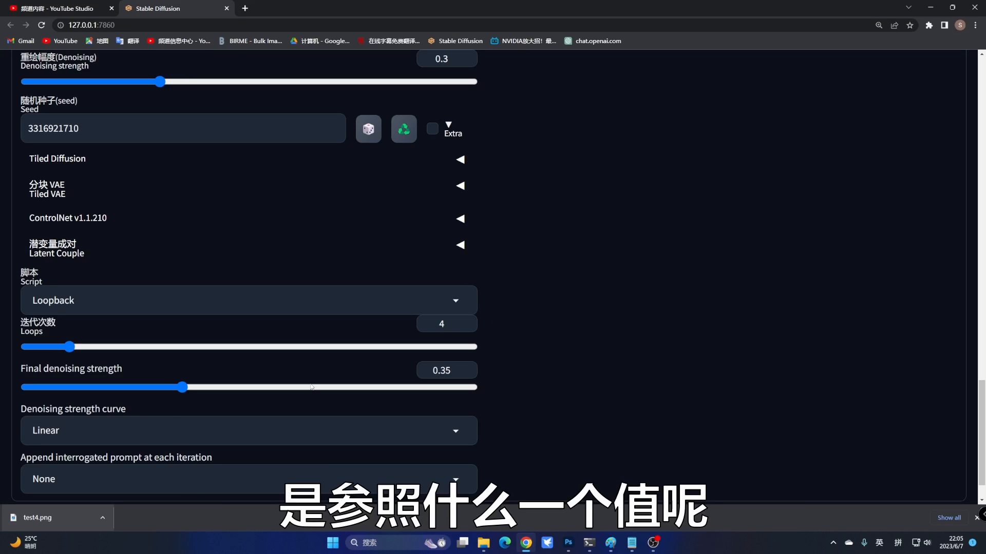
Consult the curve sketch in Paint, then set the Loopback denoising strength curve to Aggressive
click(32, 430)
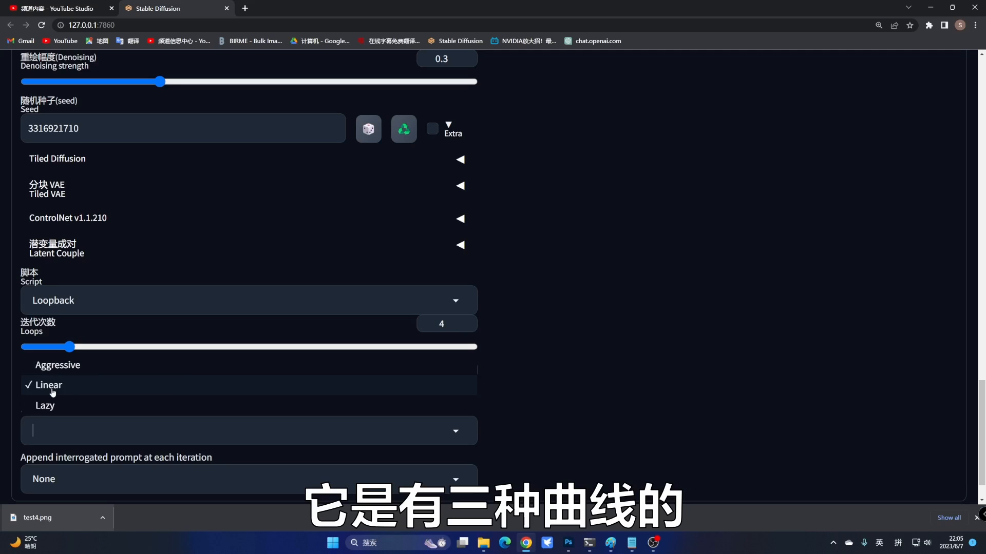
click(613, 546)
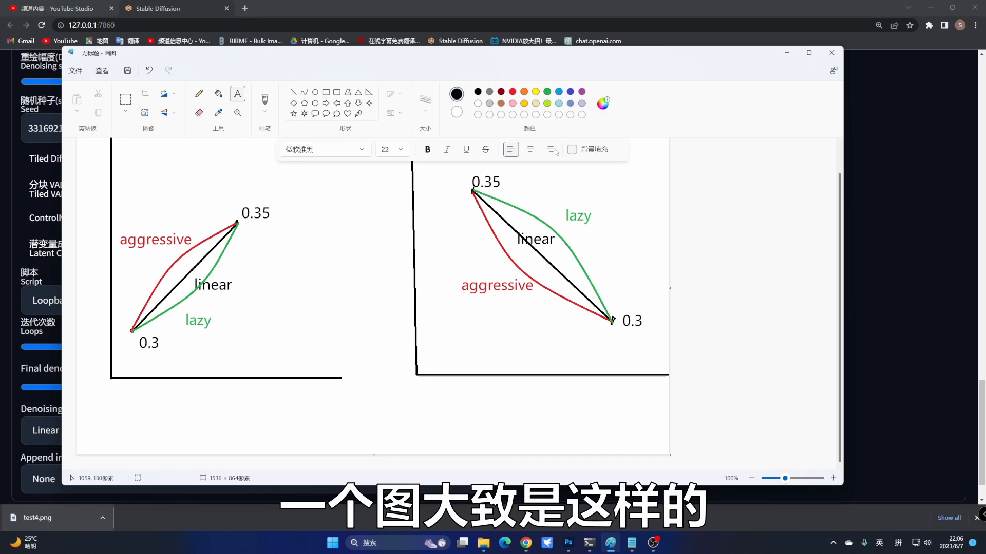
click(788, 57)
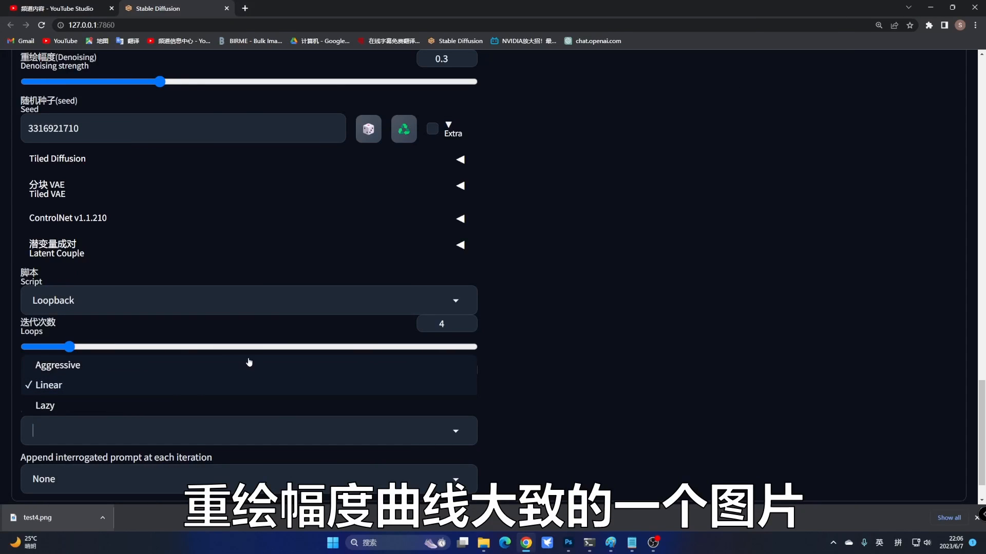
click(72, 368)
Append the DeepBooru interrogated prompt at each iteration and generate the loopback images
scroll(105, 401, down, 1)
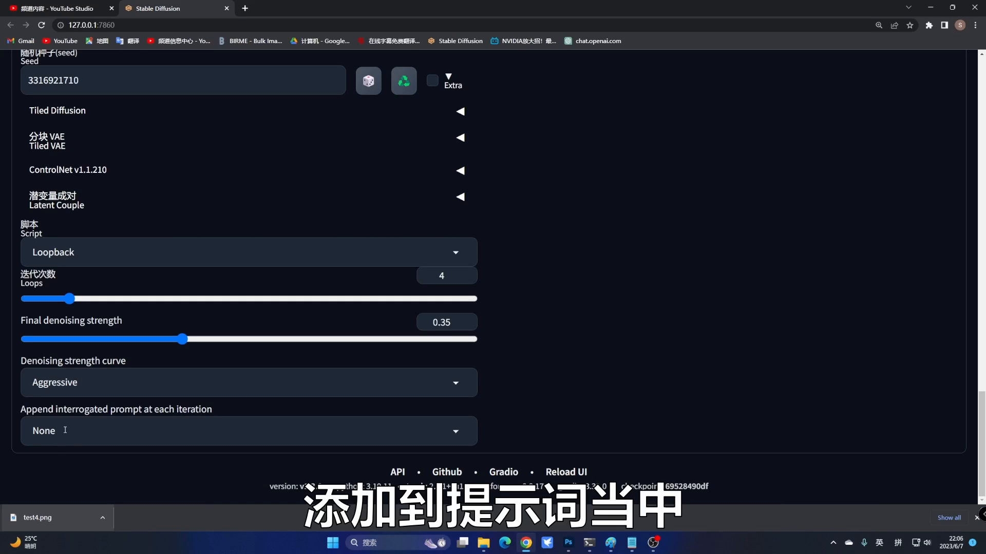
click(65, 431)
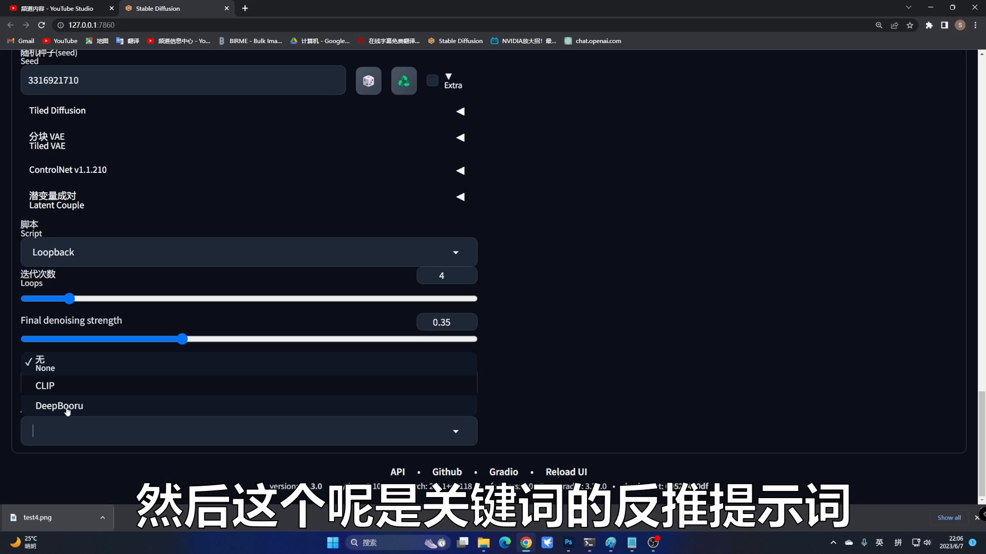
click(69, 408)
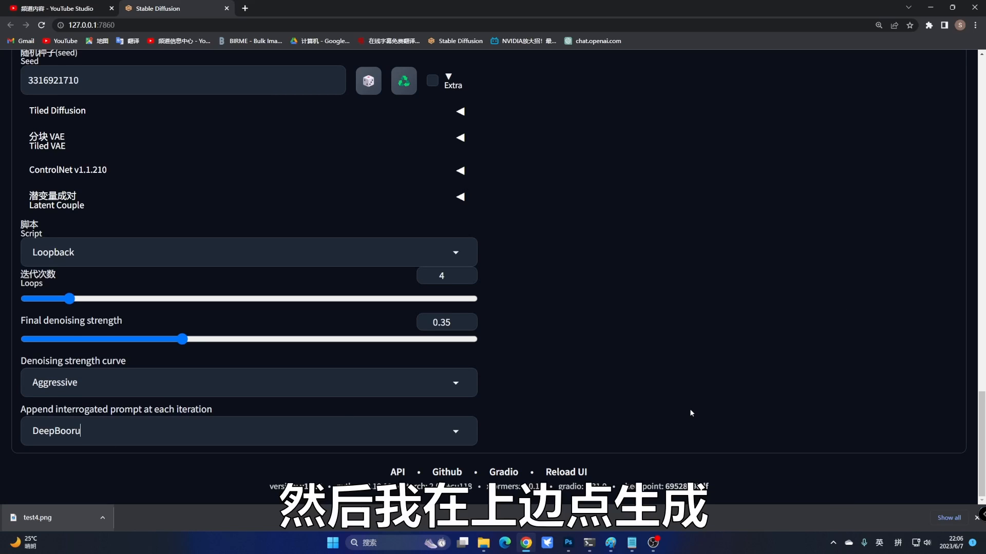
scroll(689, 409, up, 15)
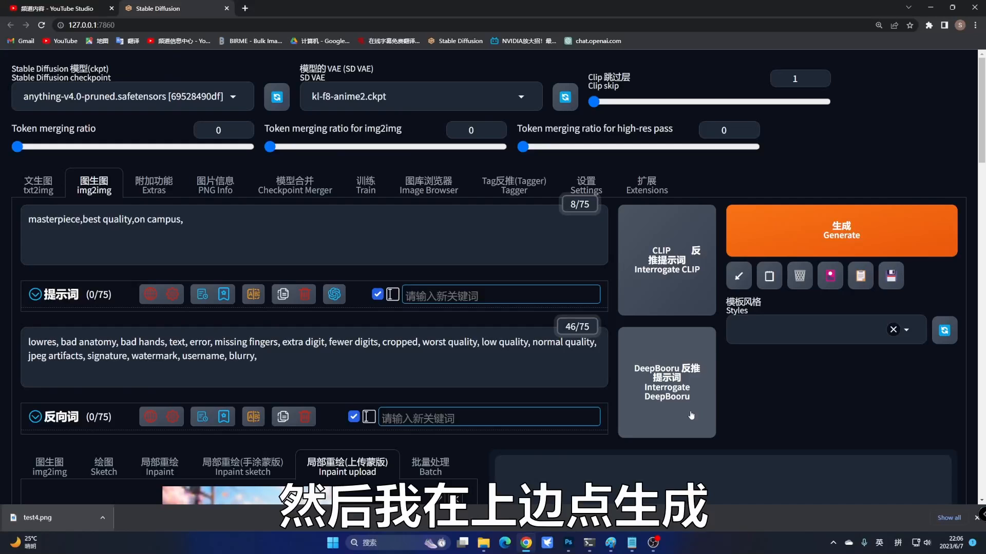
click(855, 234)
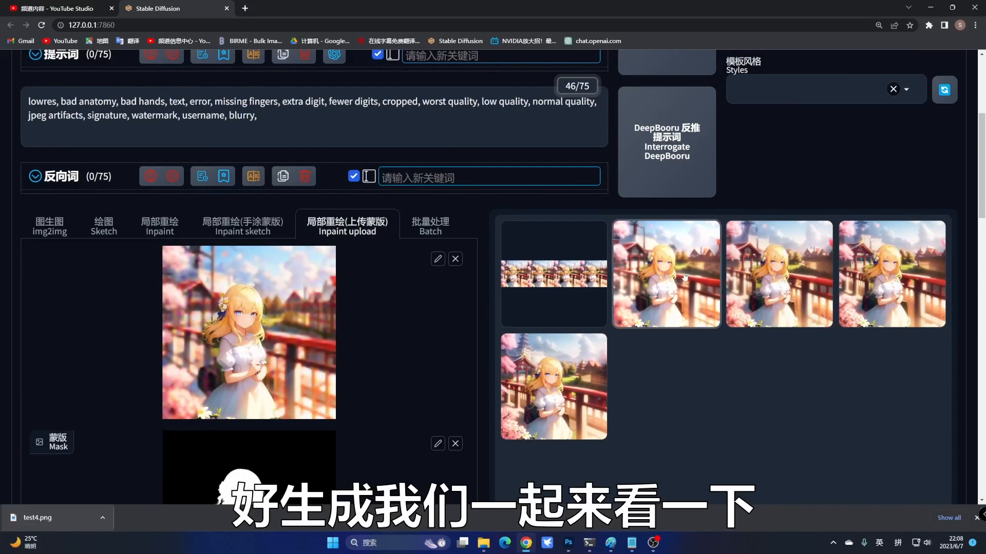
Examine the generated image grid and go through the individual loopback images at full size
click(565, 273)
click(609, 105)
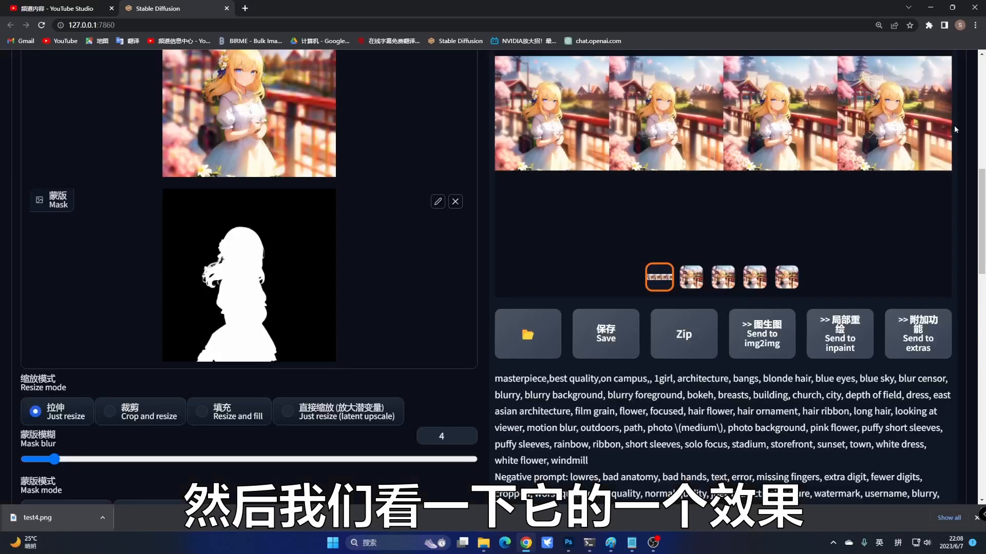
click(951, 82)
click(690, 277)
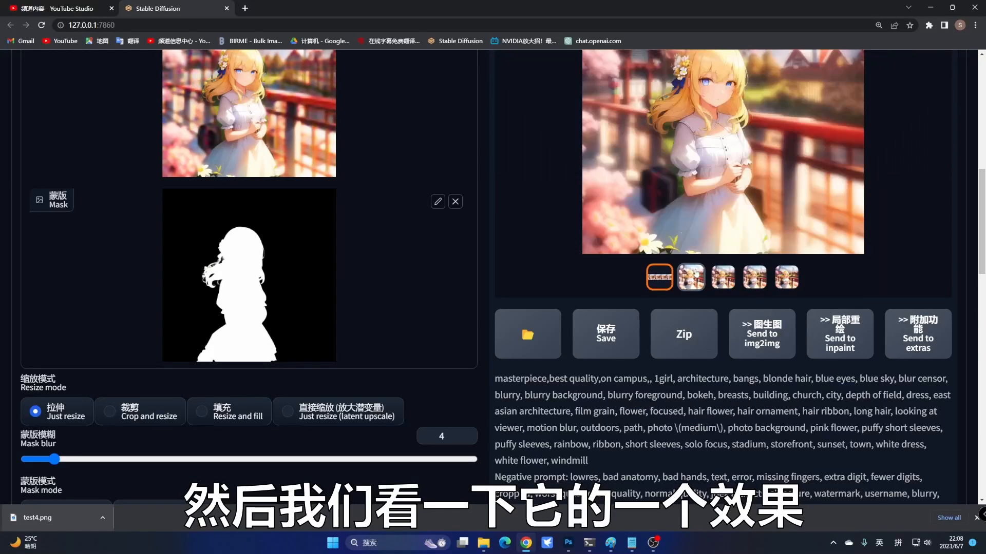
click(616, 205)
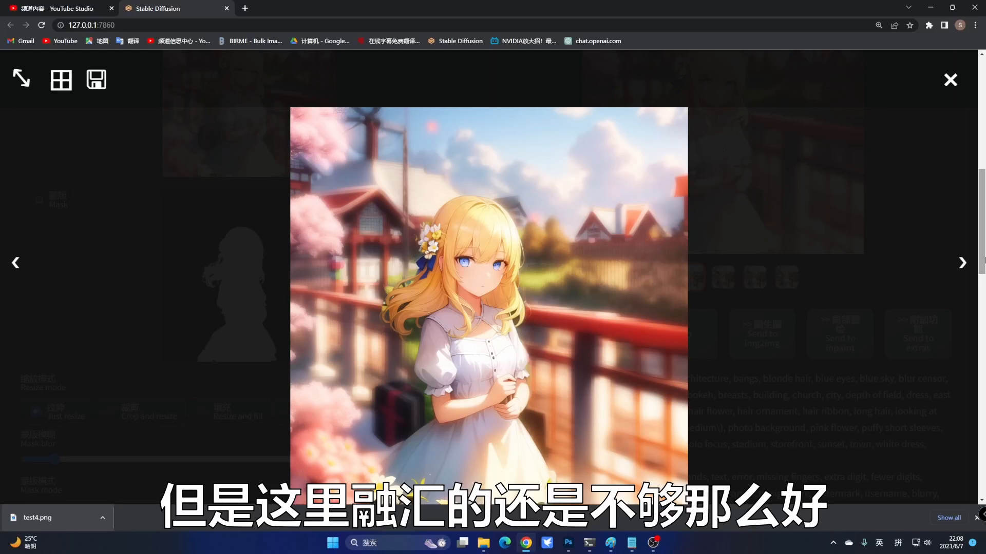
click(963, 266)
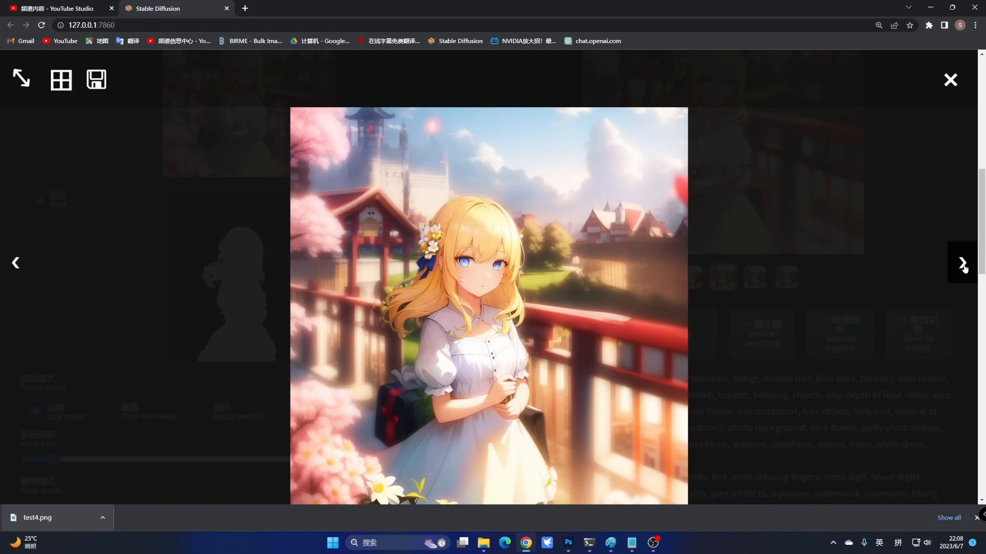
click(964, 265)
click(963, 266)
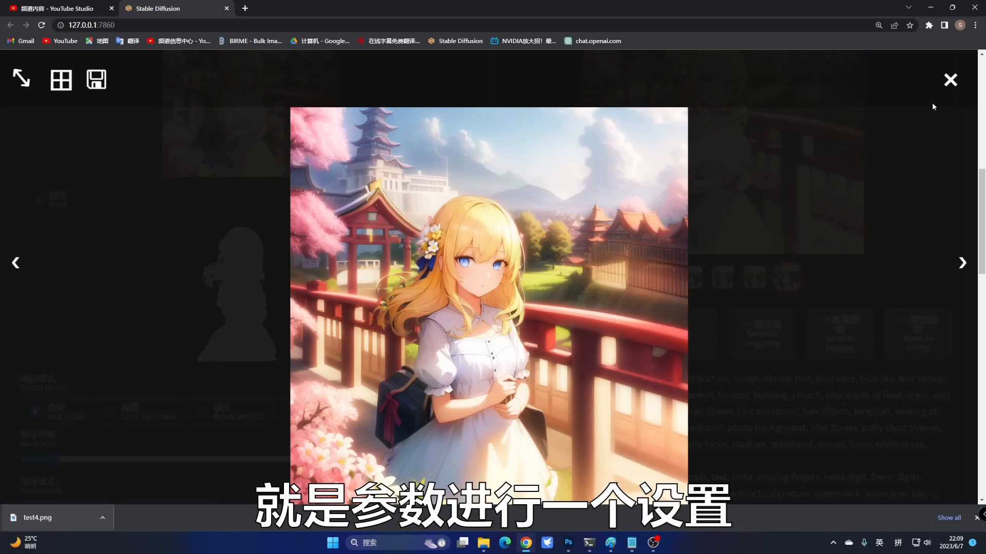
click(950, 81)
Save the last loopback image as test5 in PNG format to the 选定AI图片 folder
scroll(790, 183, up, 2)
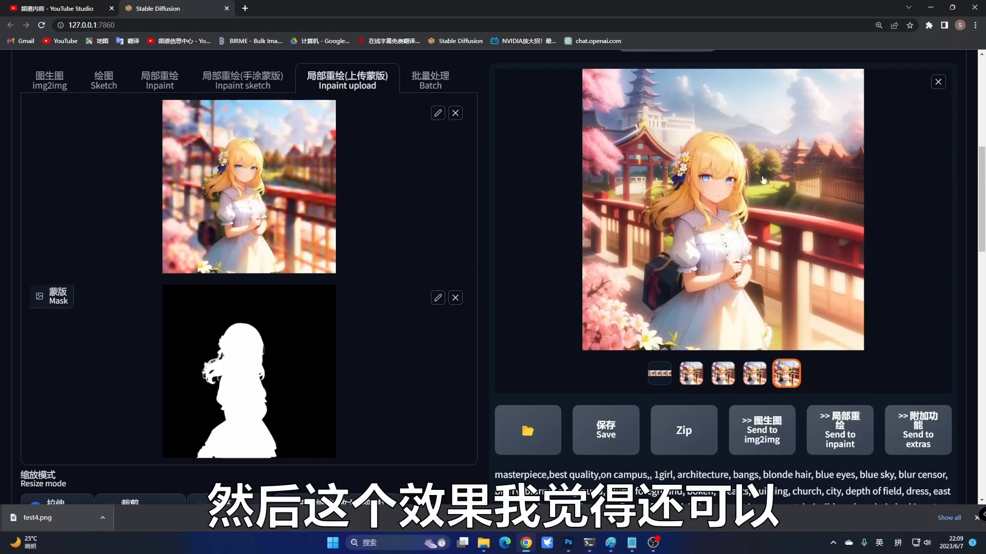
right_click(733, 202)
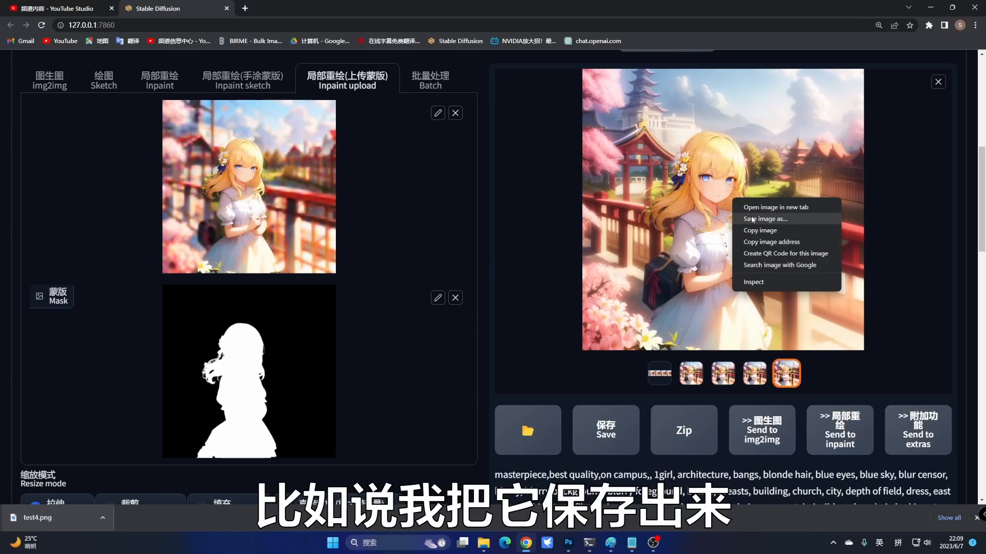
click(754, 216)
text(test)
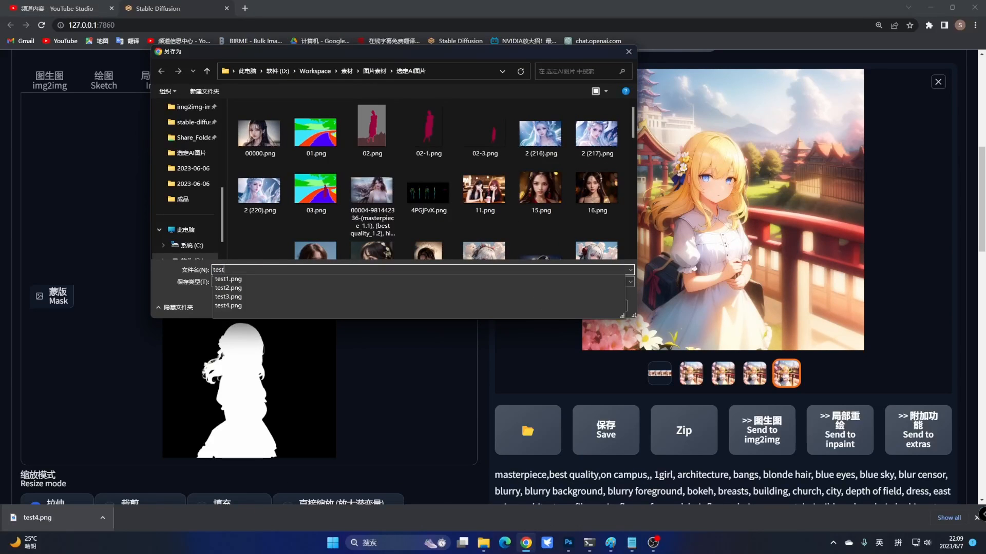
text(5)
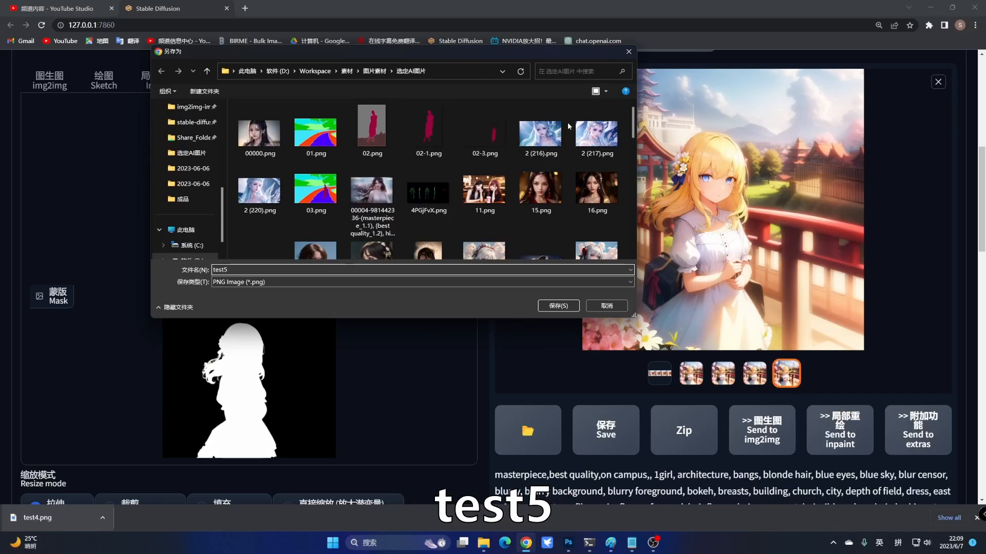
click(557, 306)
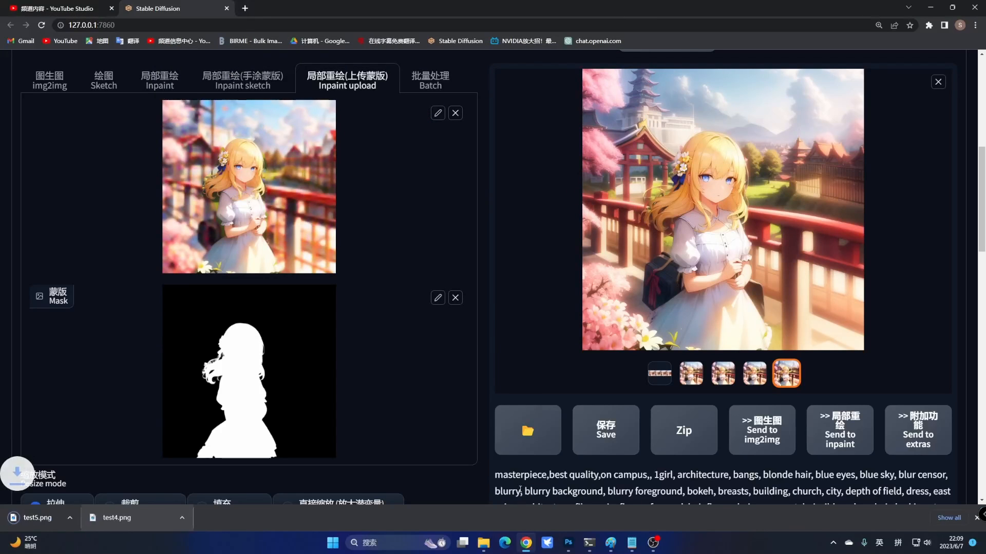
In File Explorer, open 00020-3316921707.png from stable-diffusion-webui's outputs/txt2img-images/2023-06-07 folder for comparison
click(487, 547)
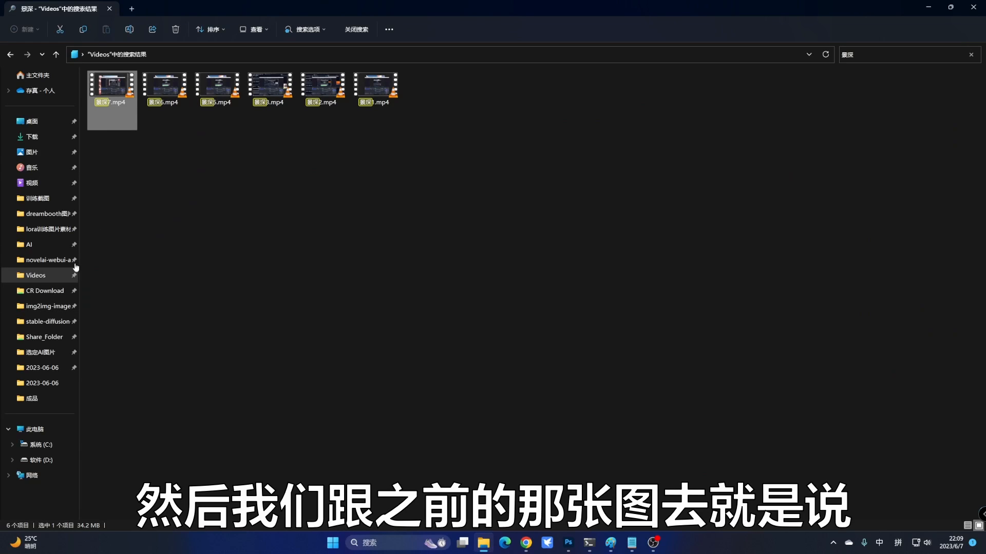
click(50, 323)
scroll(128, 246, down, 2)
click(123, 229)
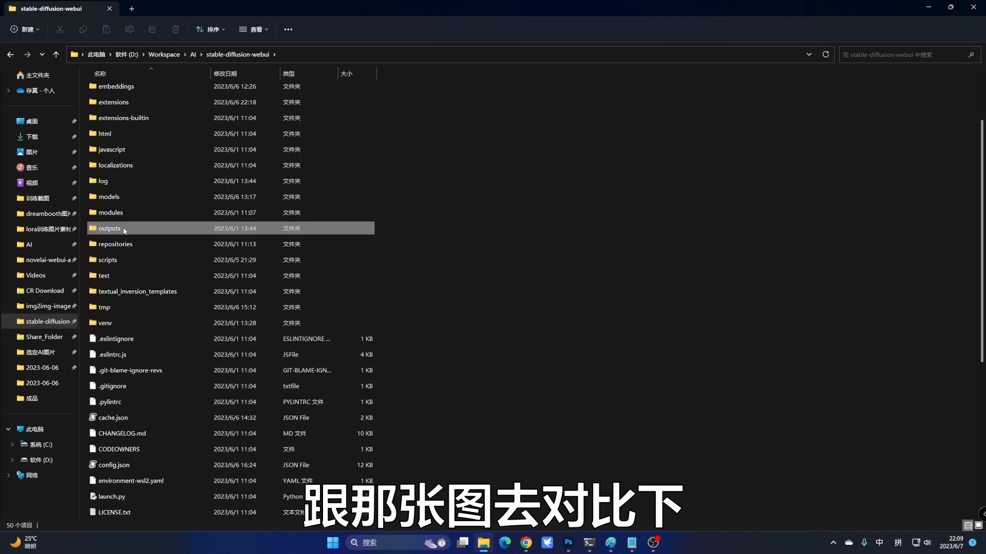
double_click(124, 231)
double_click(146, 150)
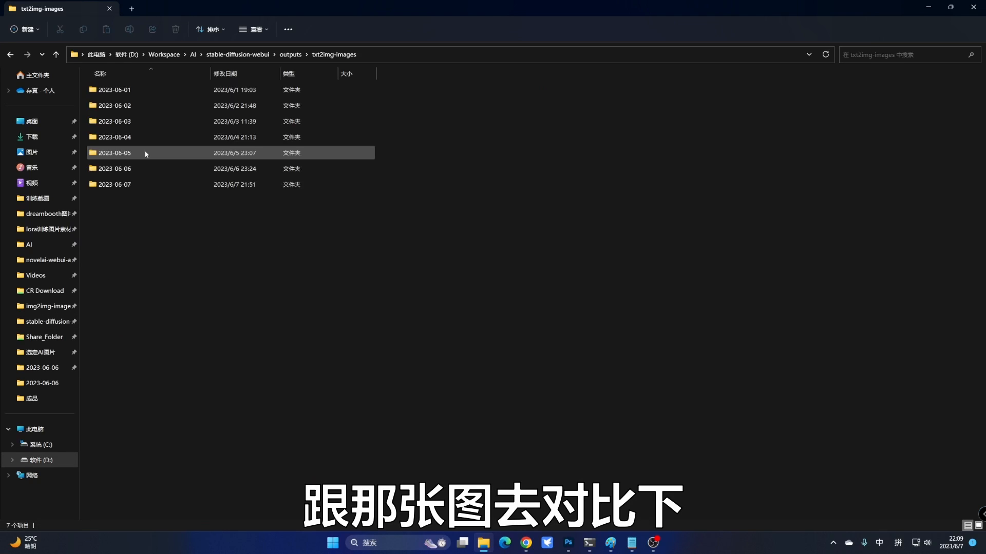
double_click(132, 184)
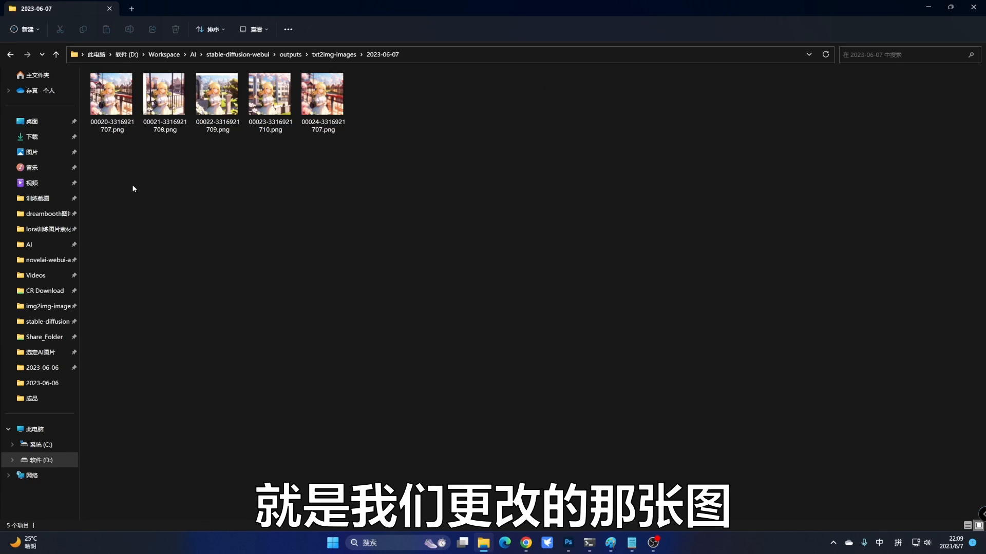
double_click(111, 95)
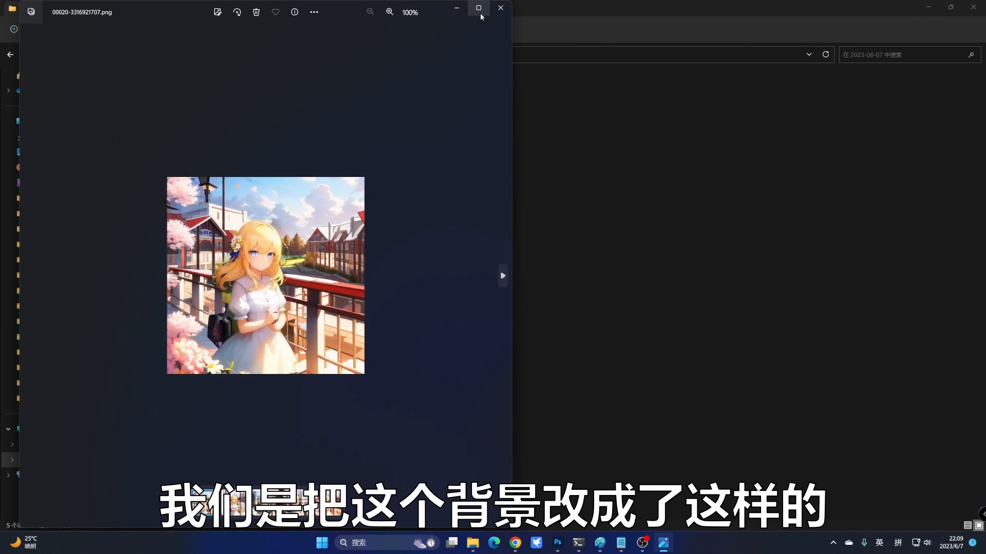
Arrange the original image 00020-3316921707.png and test5.png in side-by-side windows to compare their backgrounds
mouse_move(481, 17)
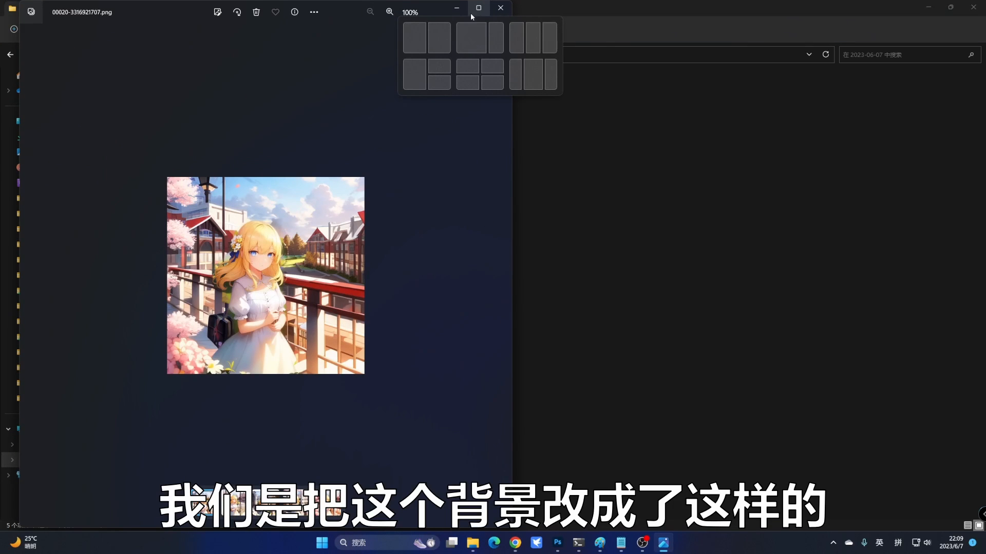
click(417, 35)
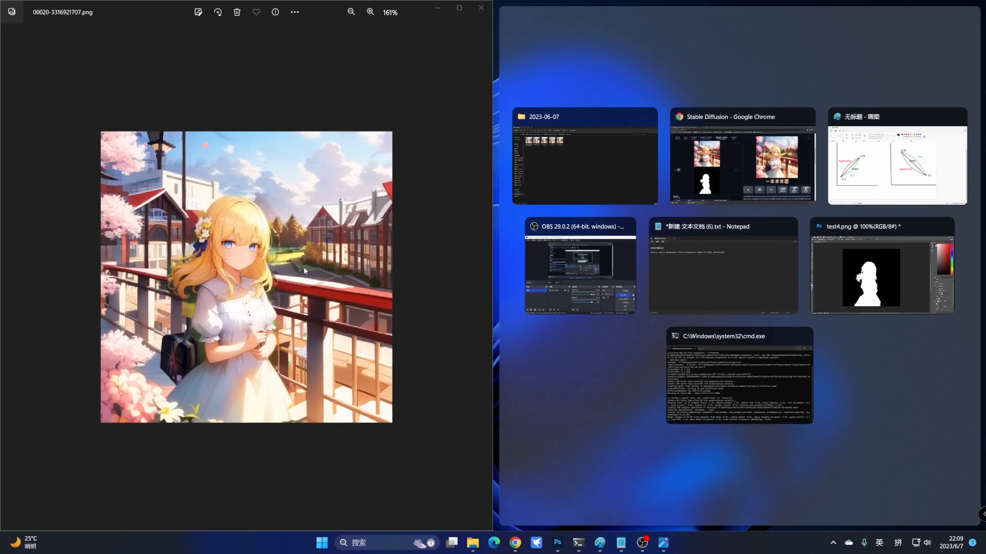
scroll(304, 271, up, 2)
click(729, 185)
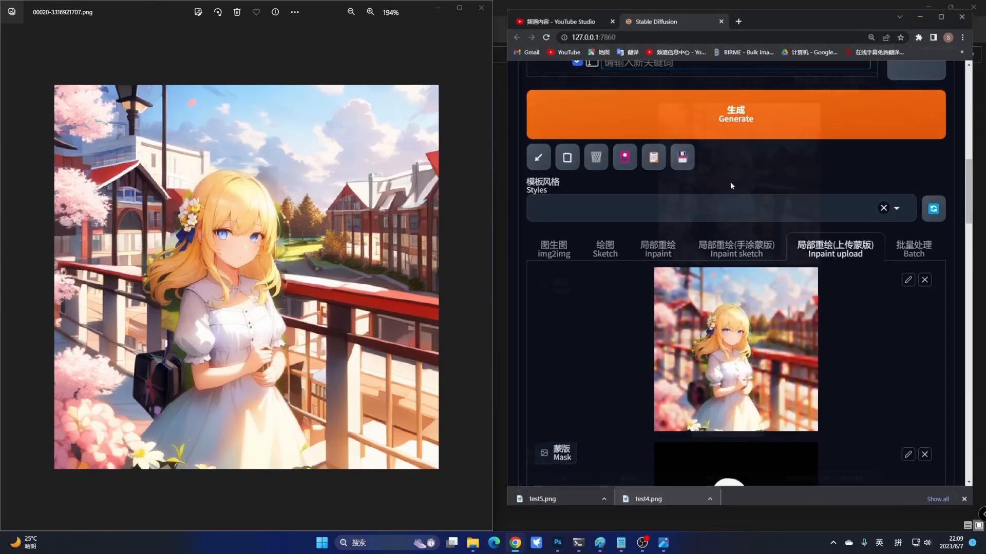
click(565, 517)
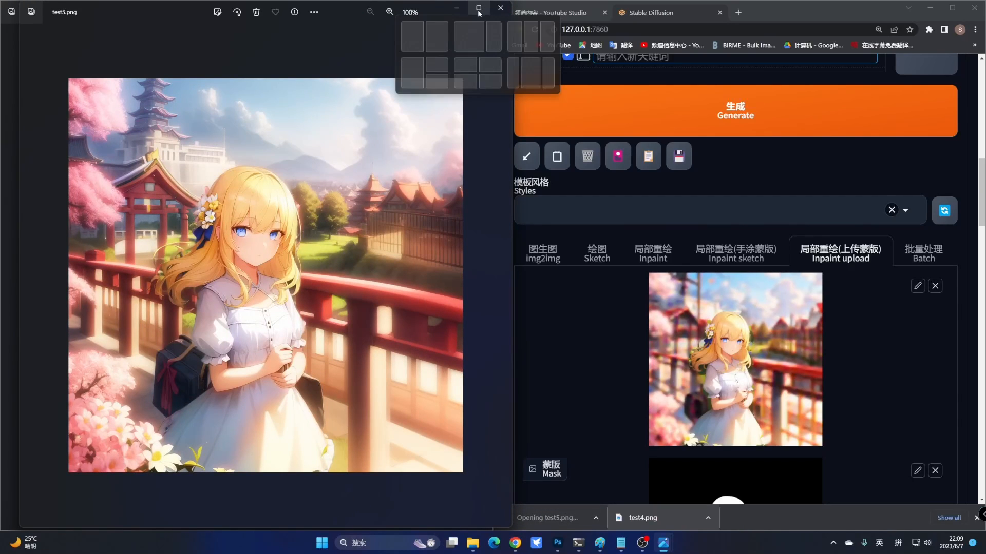
click(437, 36)
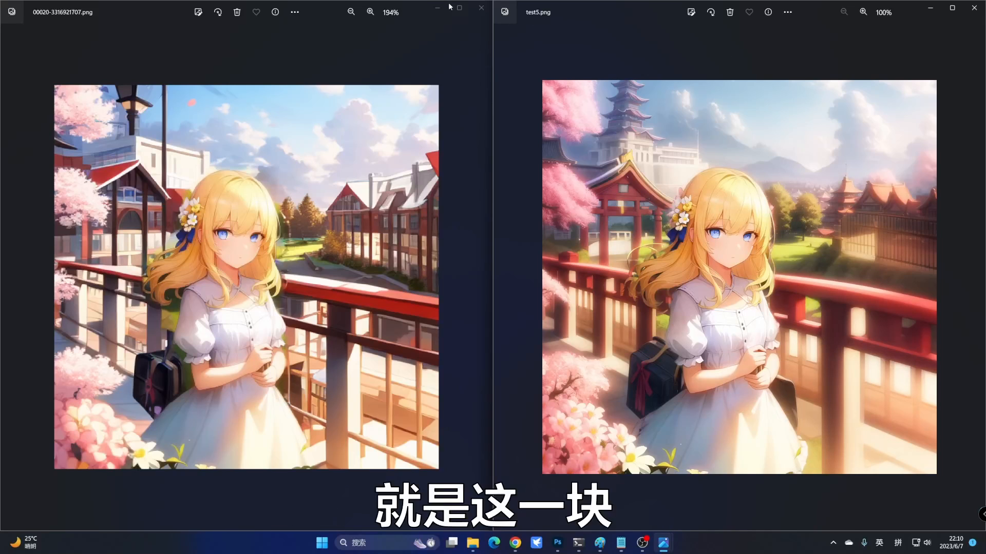
Put away both comparison images and maximize the Stable Diffusion browser window
click(481, 8)
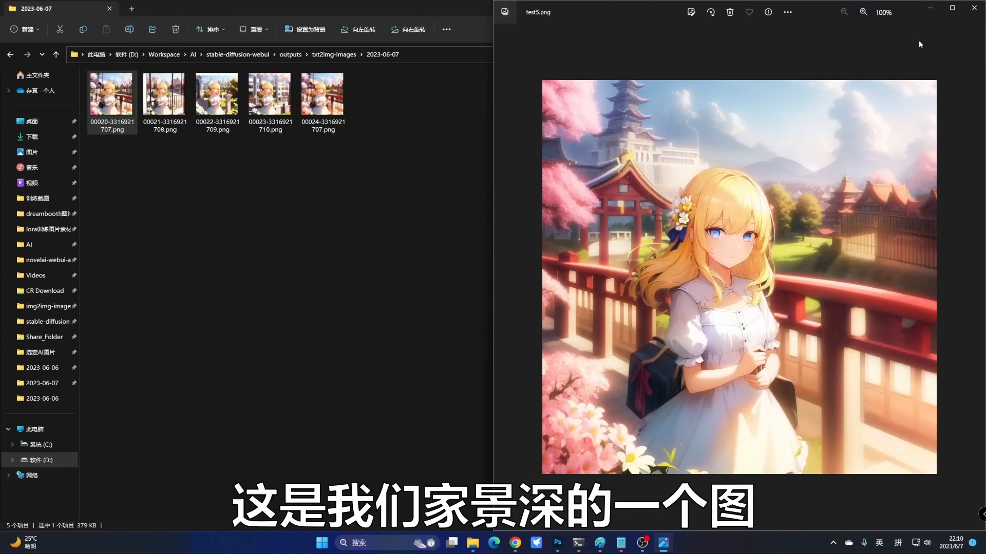
click(929, 15)
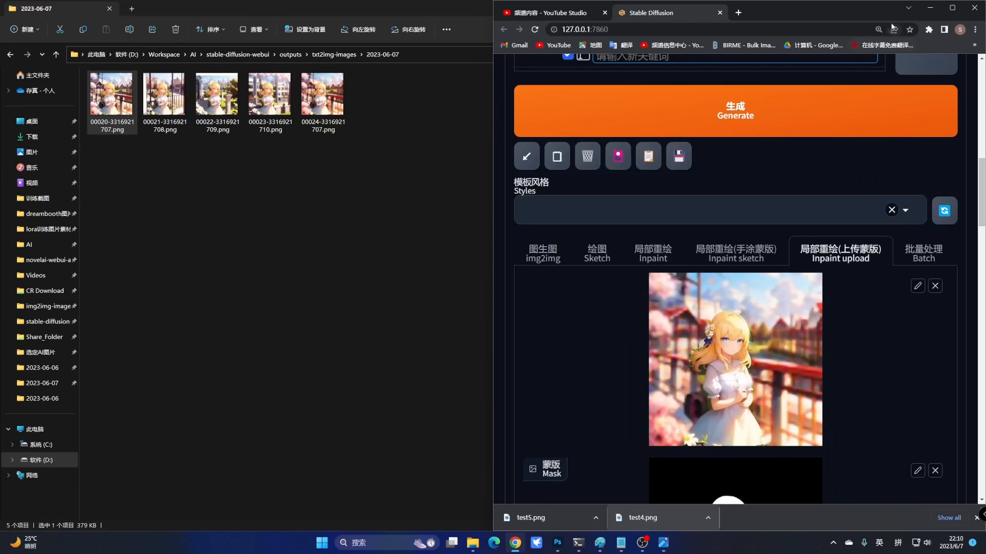
click(951, 9)
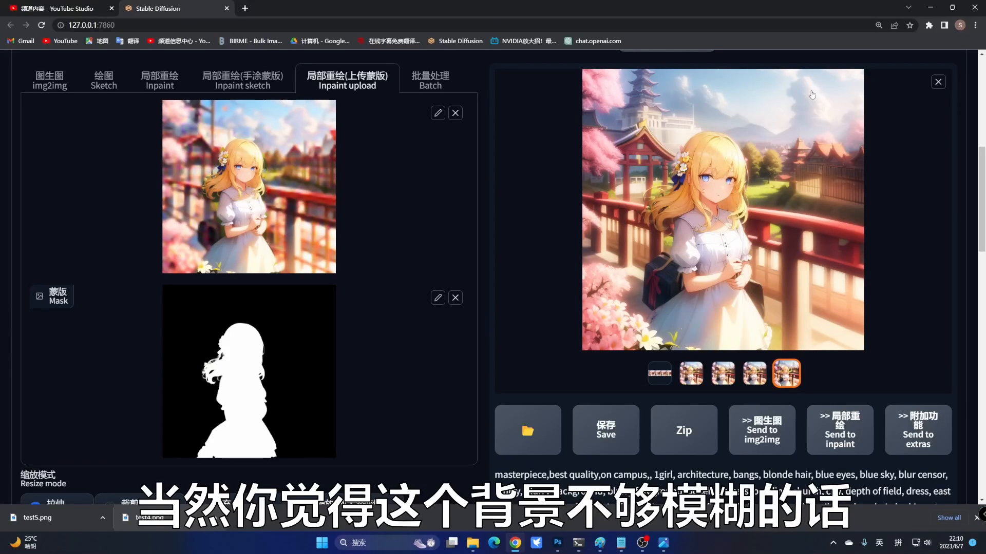
Replace the Inpaint upload source image with the last generated loopback image
scroll(525, 276, down, 20)
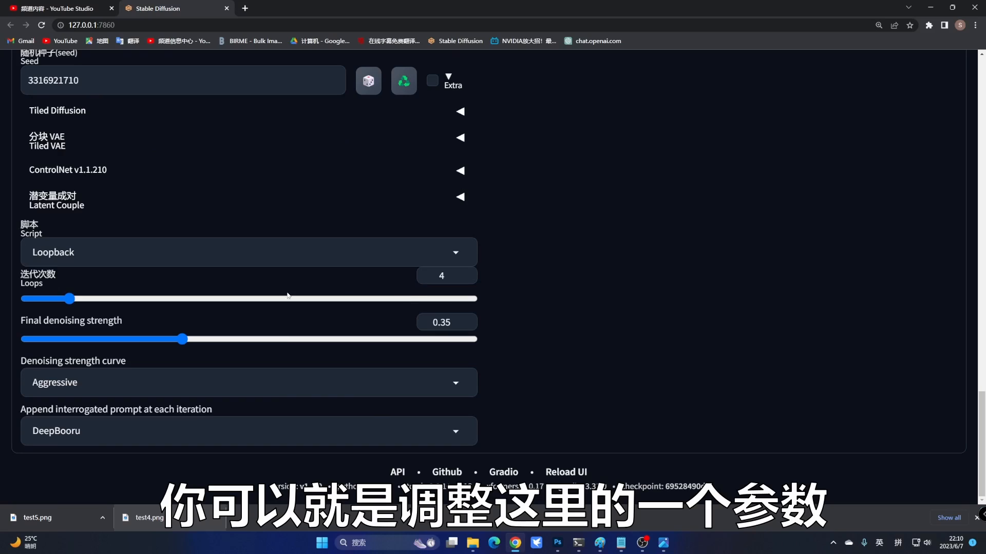
scroll(475, 321, up, 18)
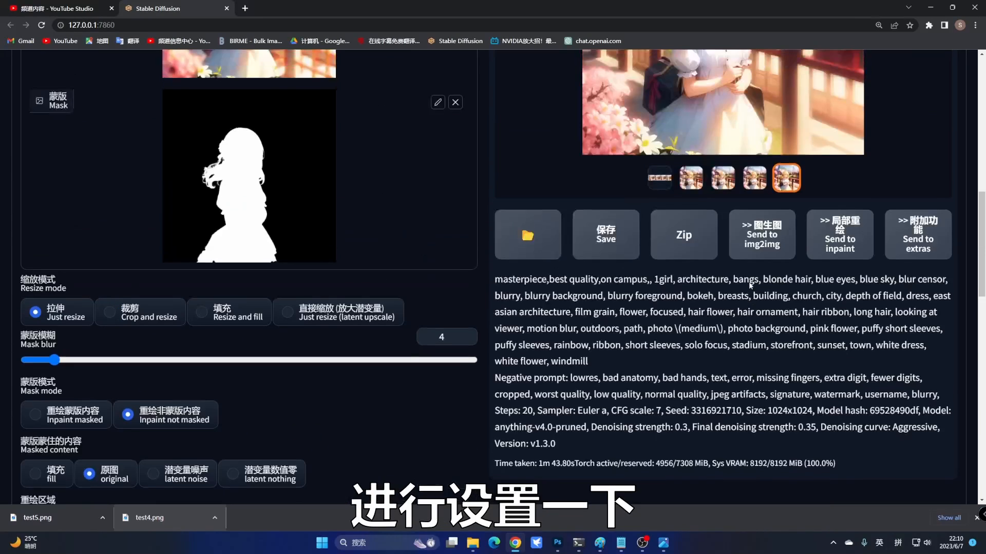
scroll(750, 286, up, 5)
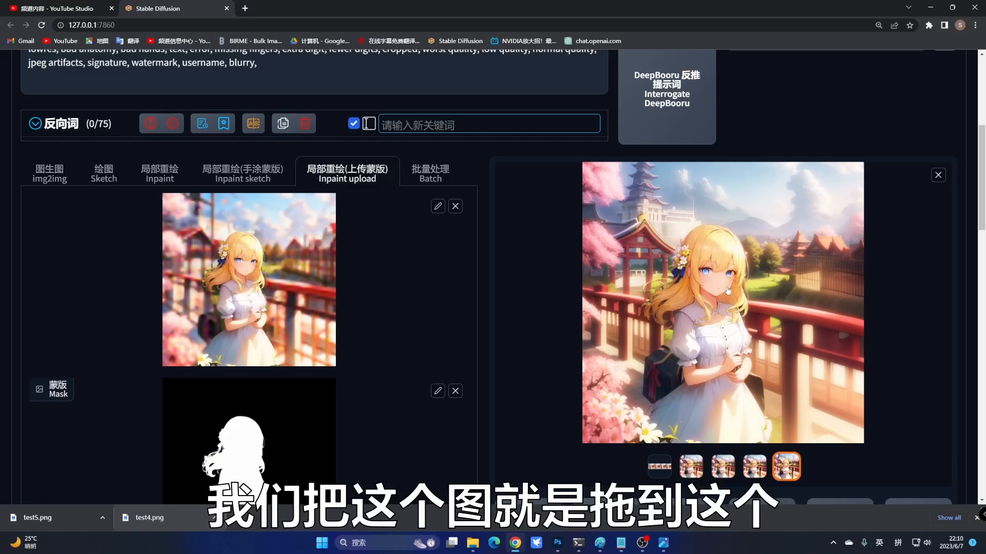
drag(754, 296, 315, 225)
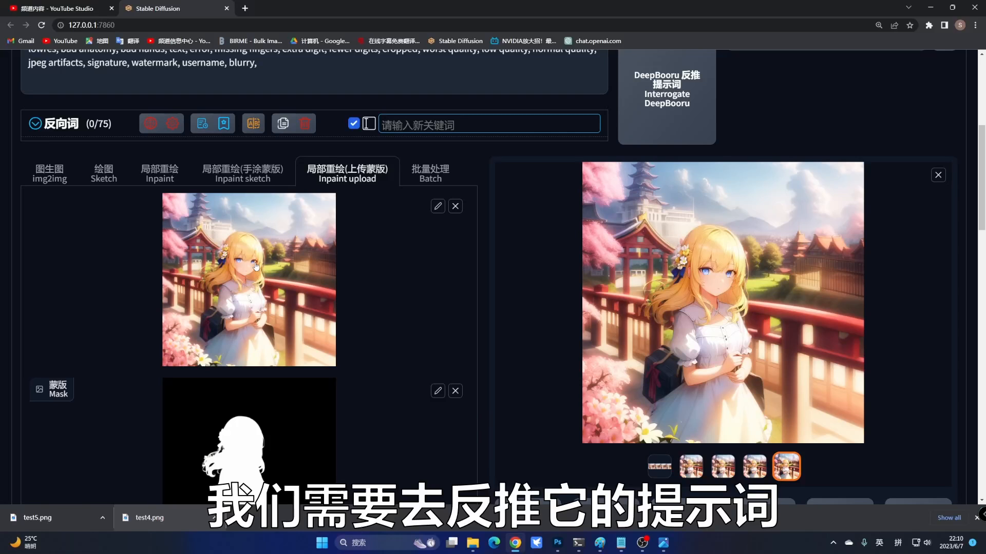
Check the img2img positive prompt and view the Tagger and PNG Info pages as ways of extracting an image's prompt
scroll(257, 263, up, 6)
drag(195, 215, 7, 215)
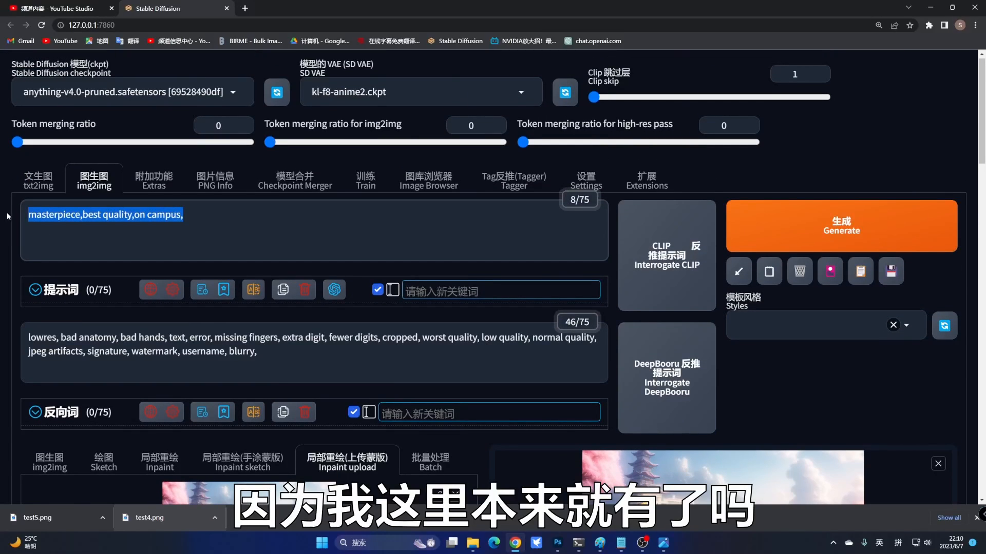
click(167, 218)
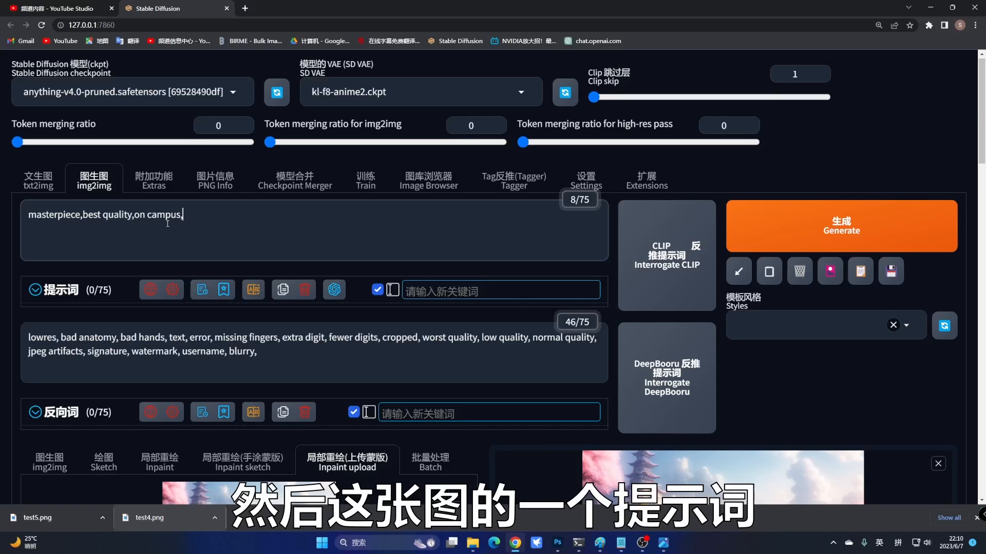
click(519, 183)
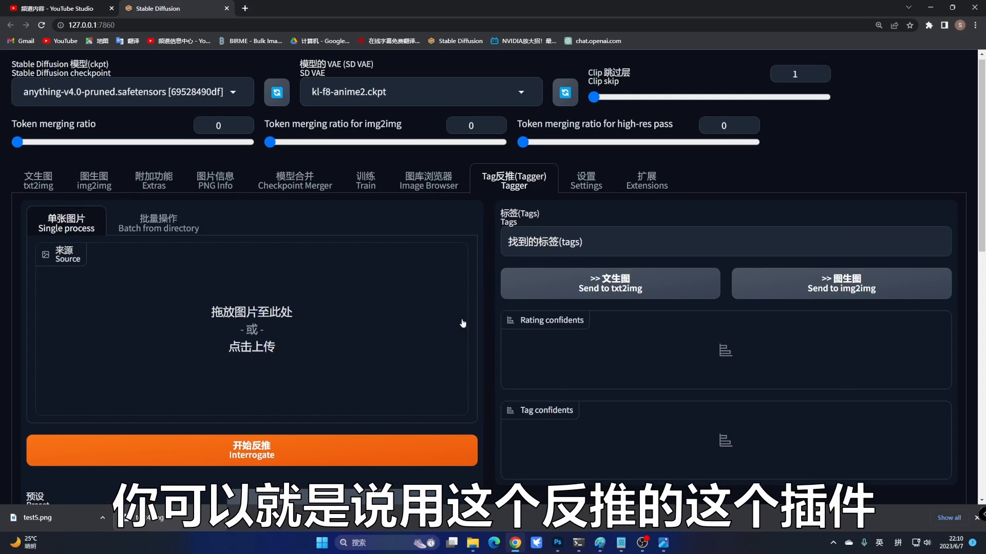
click(215, 180)
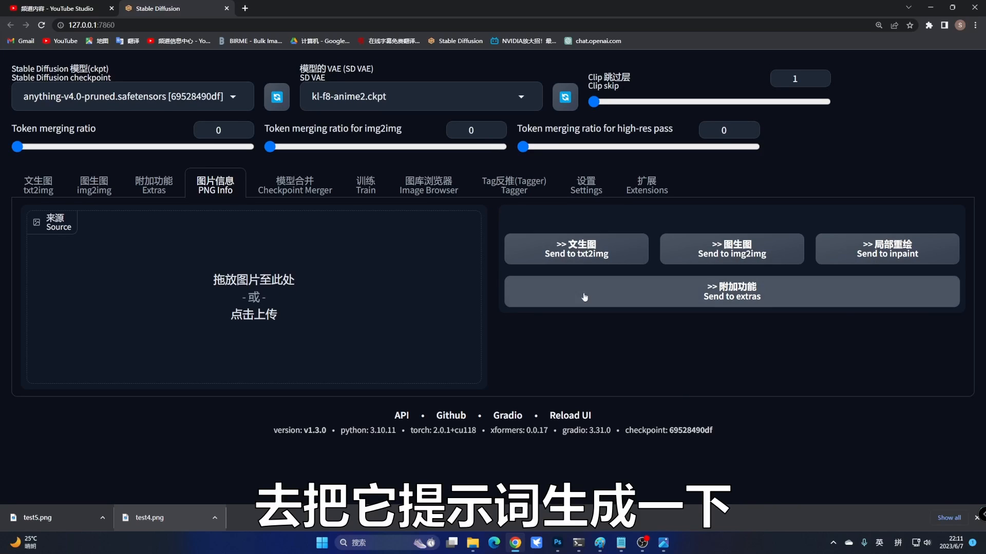
click(104, 191)
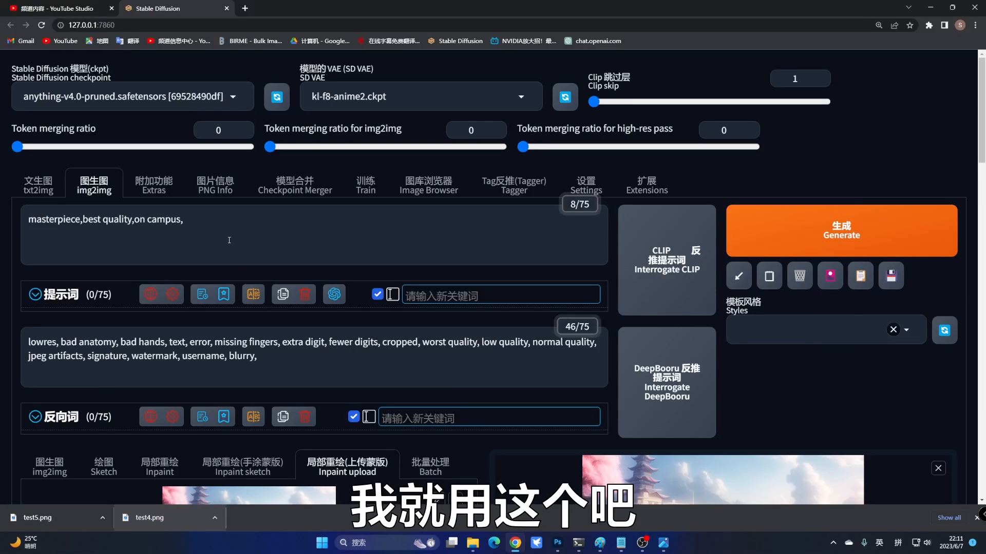
In Notepad, copy the depth-of-field negative prompt "blurry, blurry background, blurry foreground, depth of field, motion blur"
drag(187, 220, 11, 216)
drag(227, 366, 26, 341)
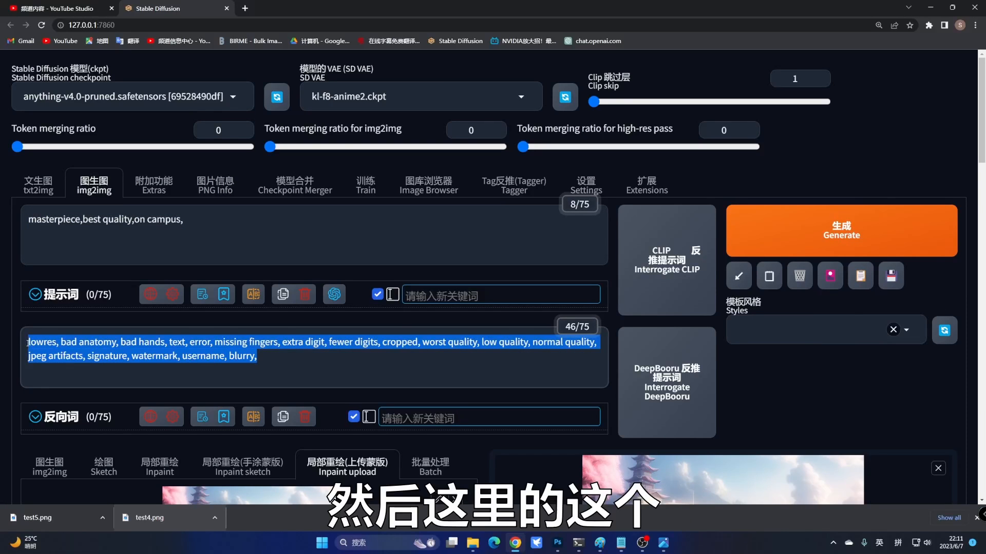
click(318, 367)
click(620, 542)
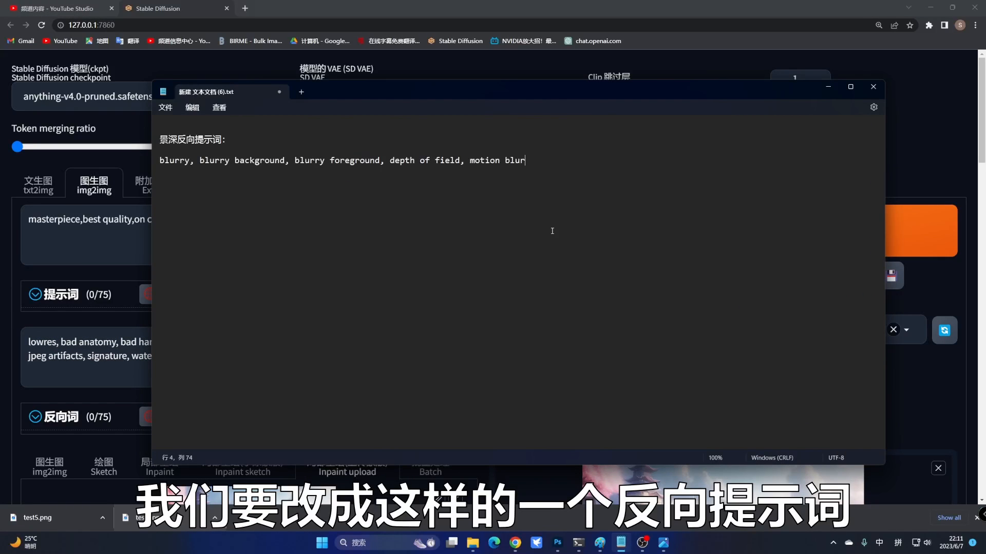
triple_click(360, 160)
key(ctrl+c)
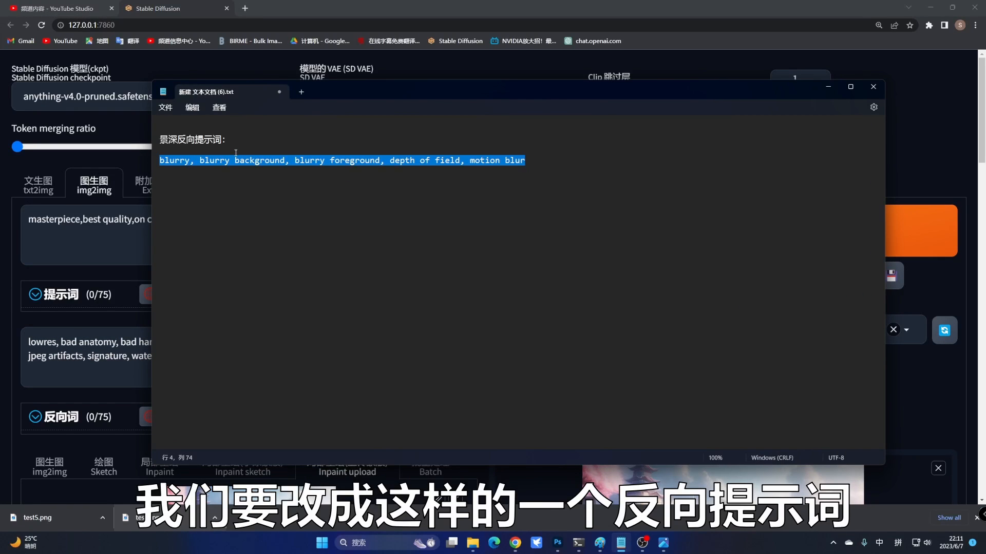
Back in Stable Diffusion, replace the whole img2img negative prompt with the copied blur terms and translate its keywords
click(823, 91)
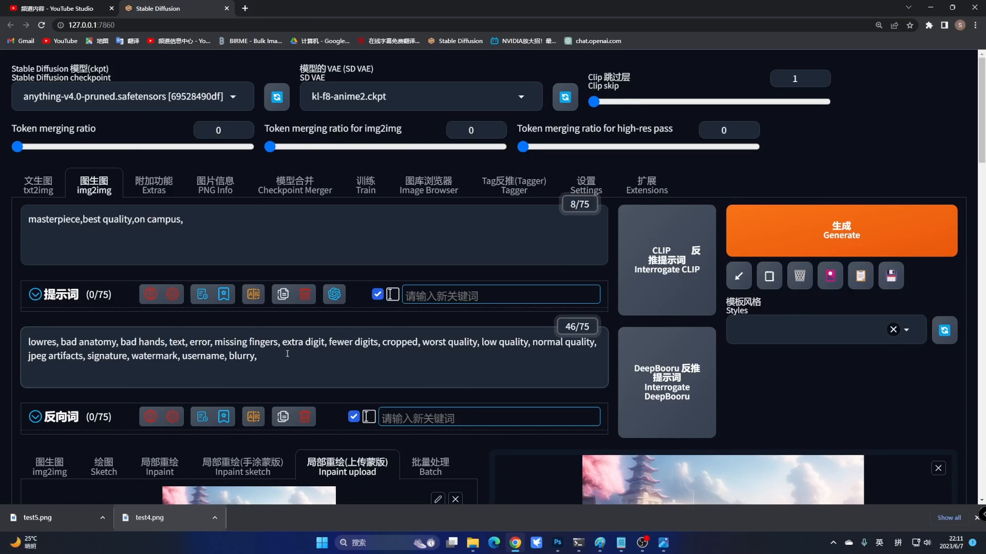
drag(287, 353, 24, 332)
key(ctrl+v)
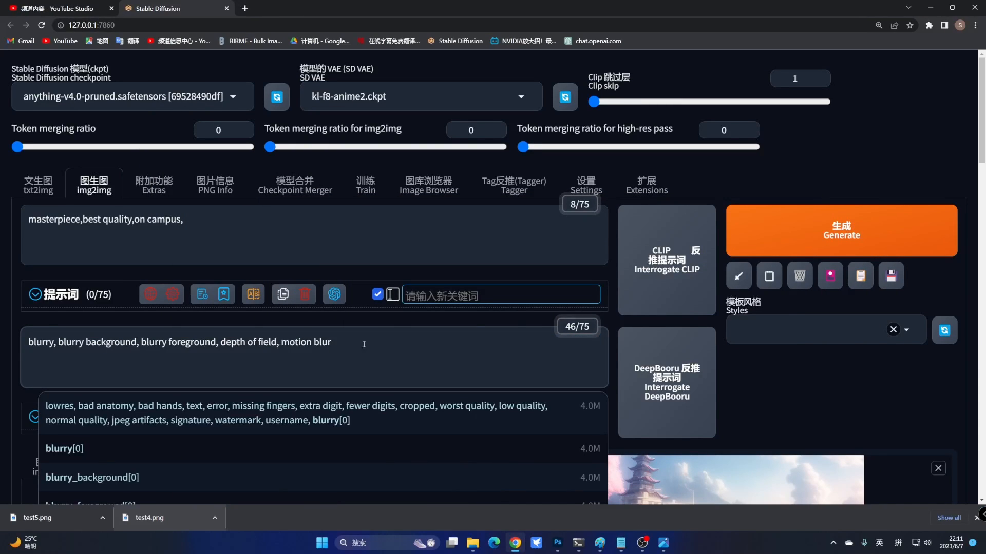
click(612, 392)
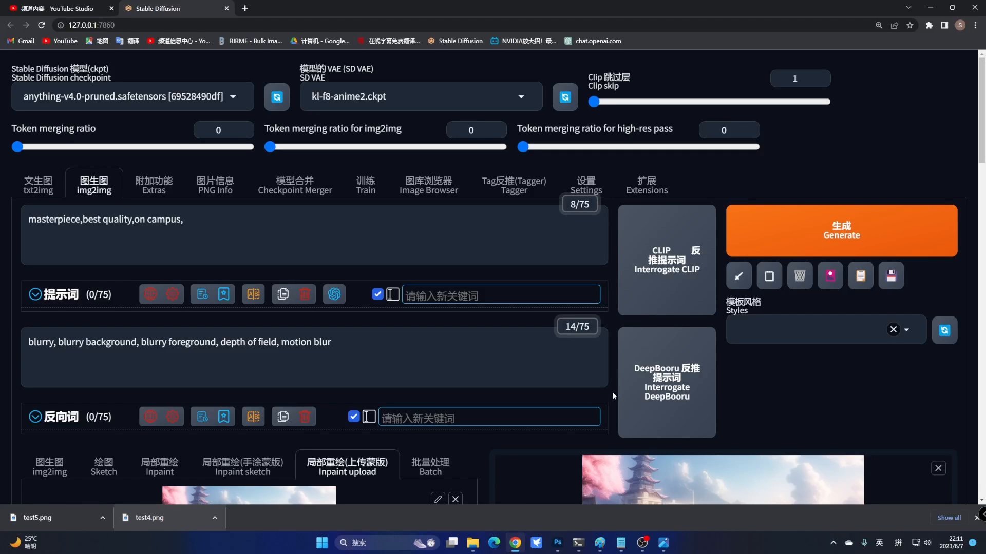
click(250, 417)
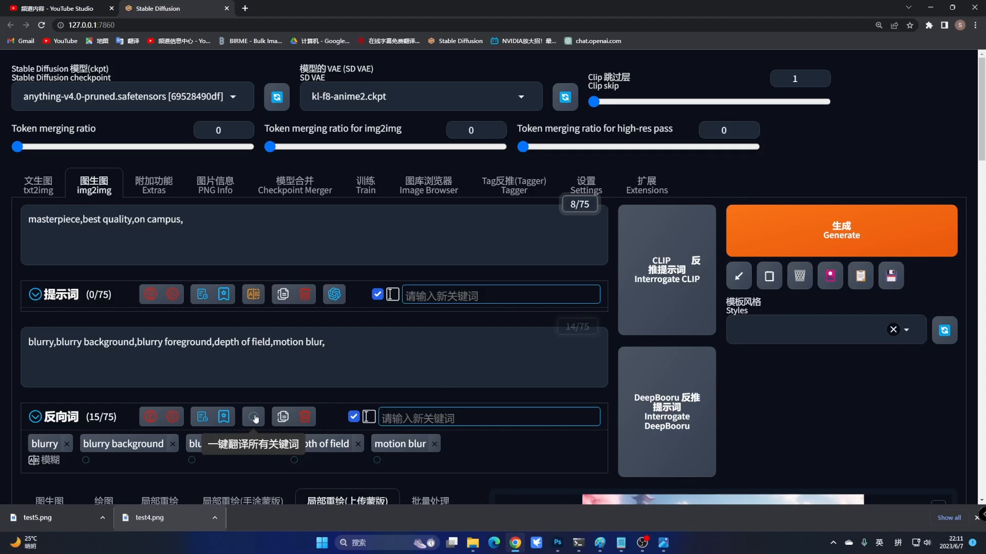
Review the inpaint source image, the uploaded mask, and the mask mode, masked content and inpaint area settings
scroll(251, 410, down, 2)
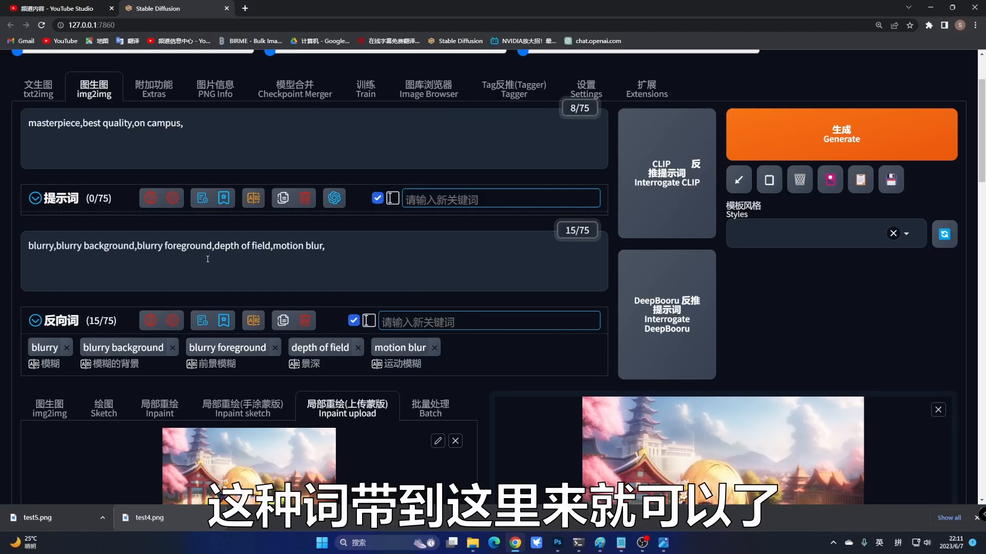
scroll(334, 296, down, 8)
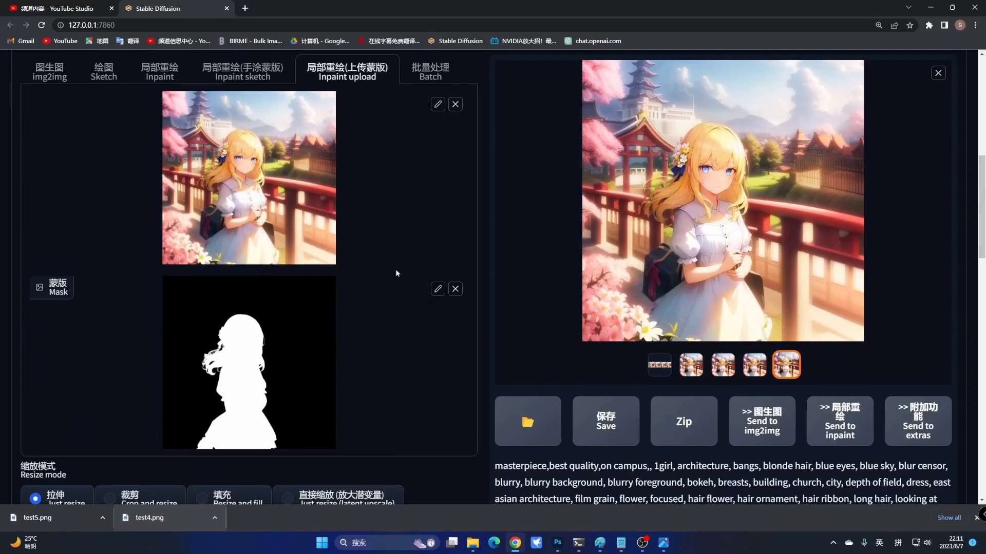
scroll(387, 218, down, 5)
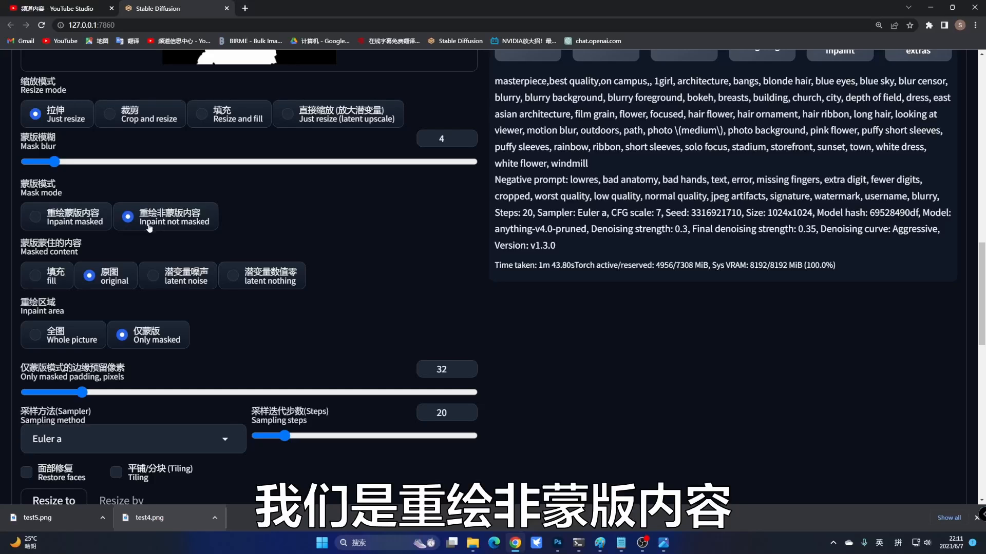
scroll(273, 193, up, 4)
scroll(319, 216, up, 2)
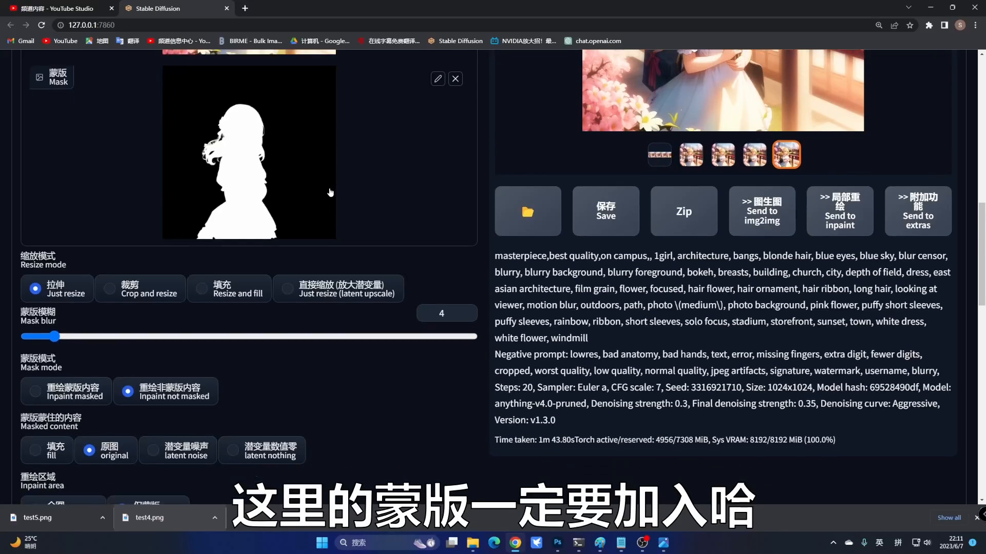
scroll(332, 201, up, 2)
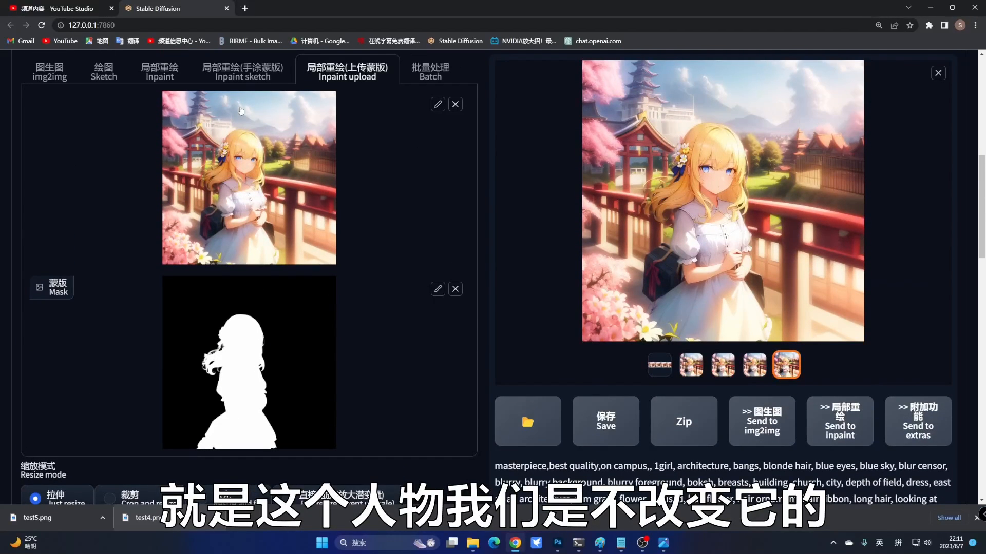
scroll(276, 275, down, 9)
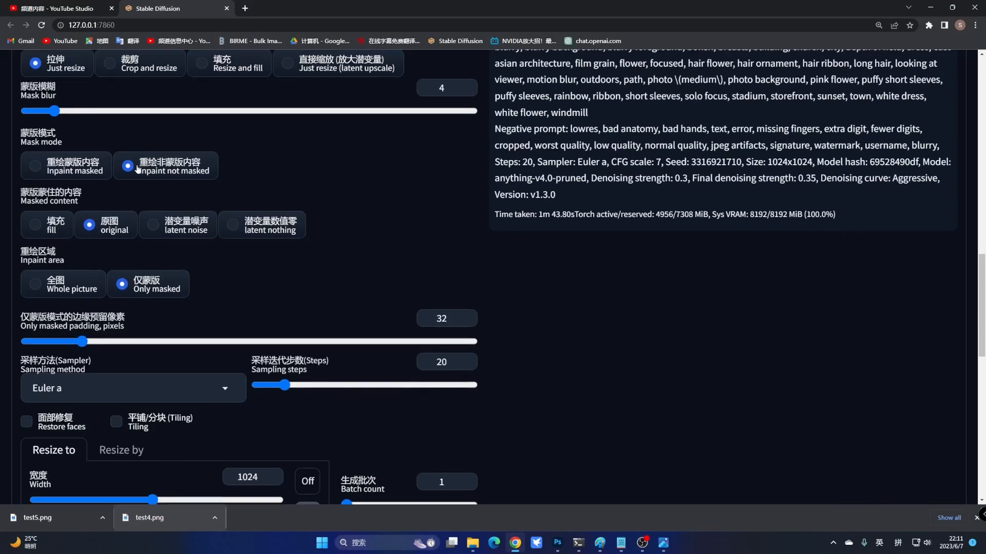
scroll(138, 190, down, 2)
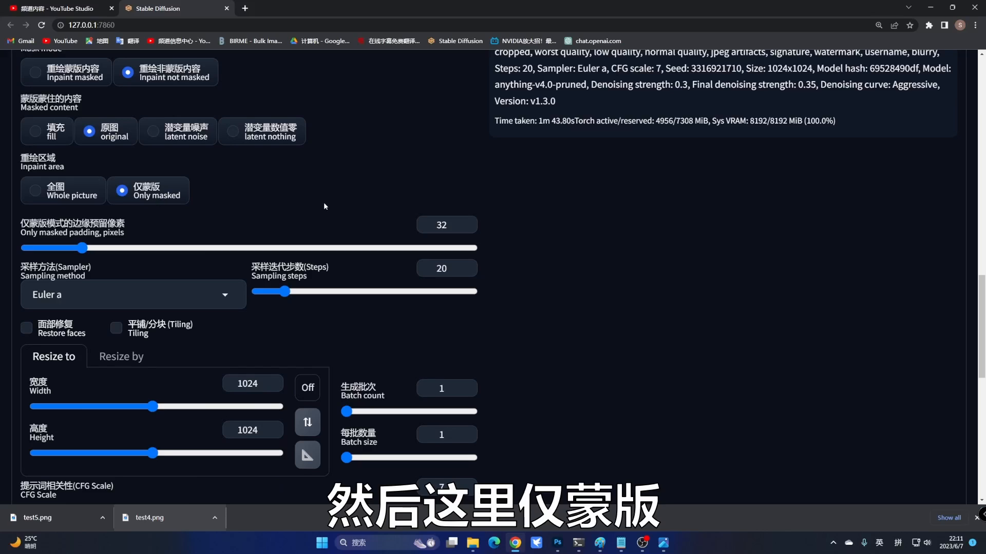
Set the img2img denoising strength to 0.5
scroll(353, 296, down, 5)
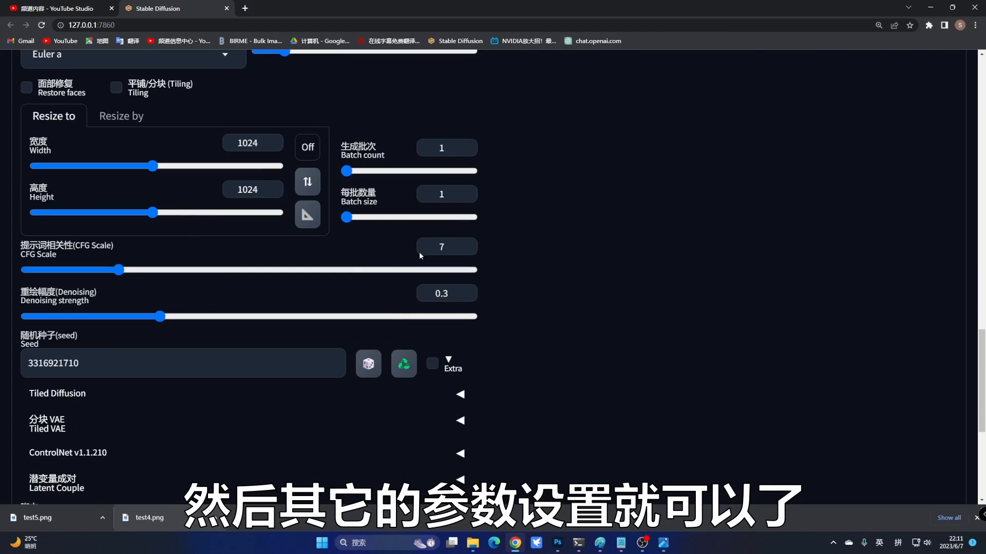
double_click(428, 293)
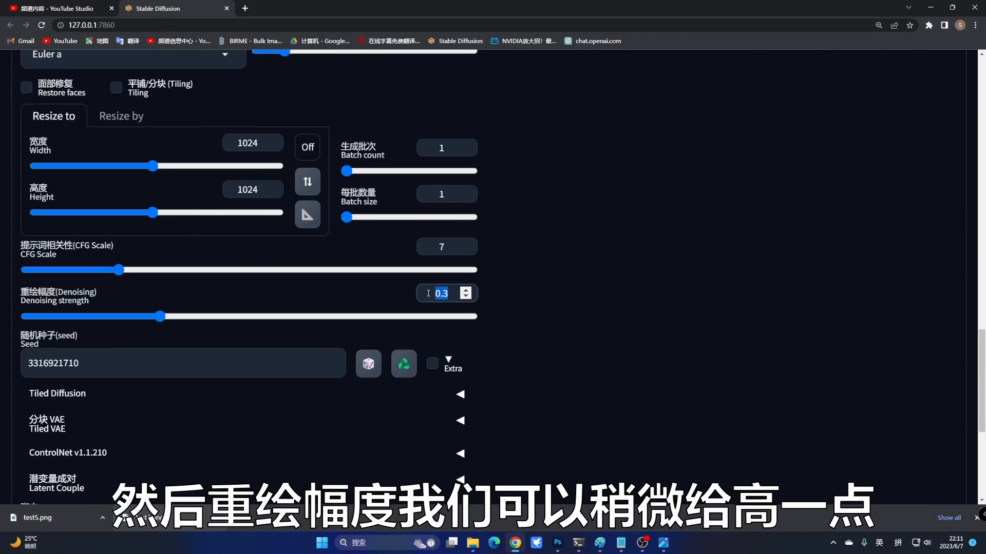
text(0.5)
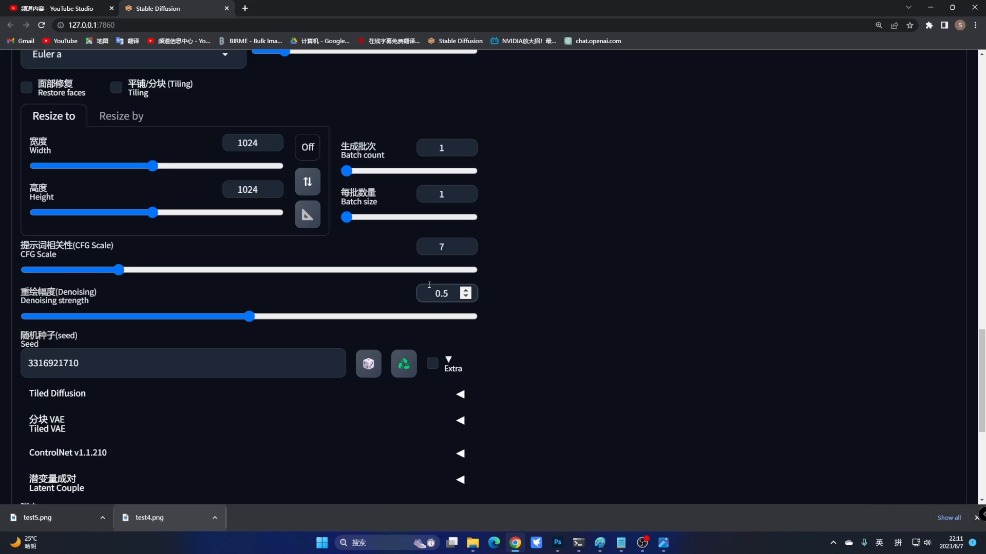
scroll(518, 323, down, 5)
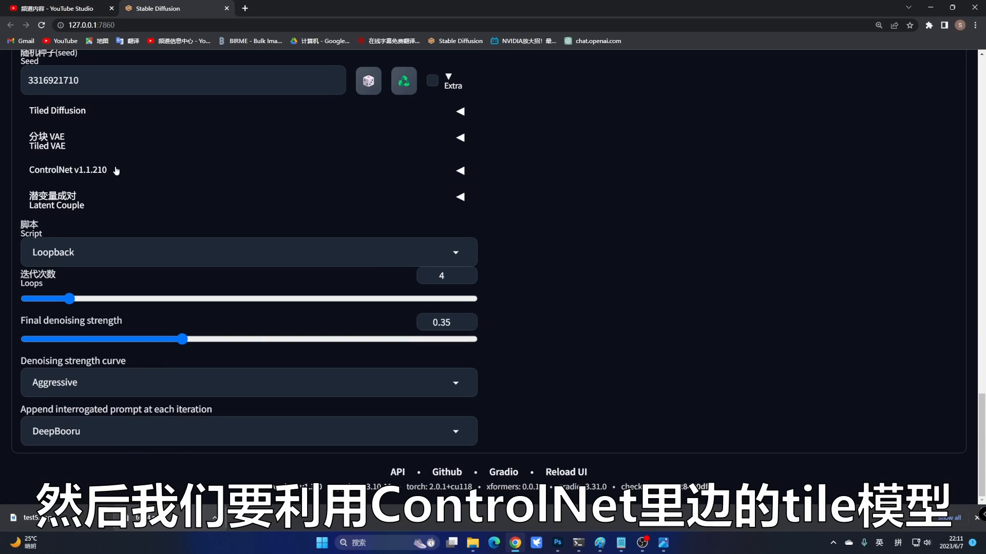
Expand the ControlNet settings and load test5.png as the single image of ControlNet Unit 0
click(116, 171)
click(214, 284)
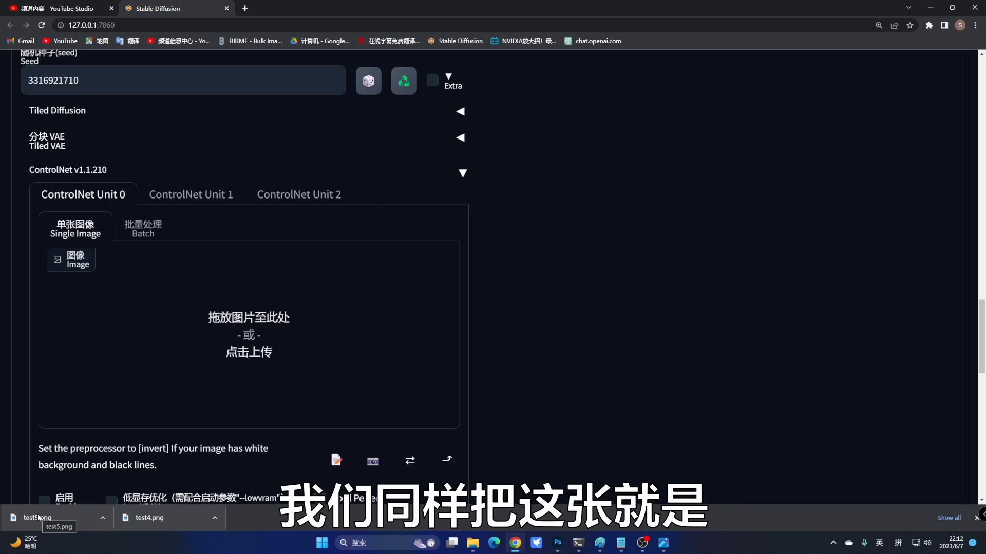
drag(39, 518, 228, 312)
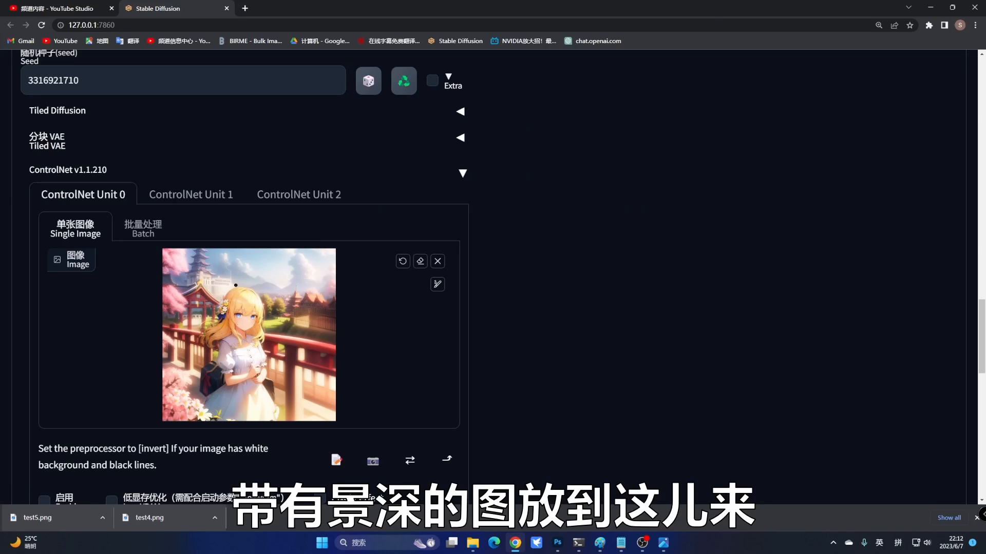
Enable ControlNet Unit 0 with Pixel Perfect and choose the Tile control type
scroll(246, 256, down, 2)
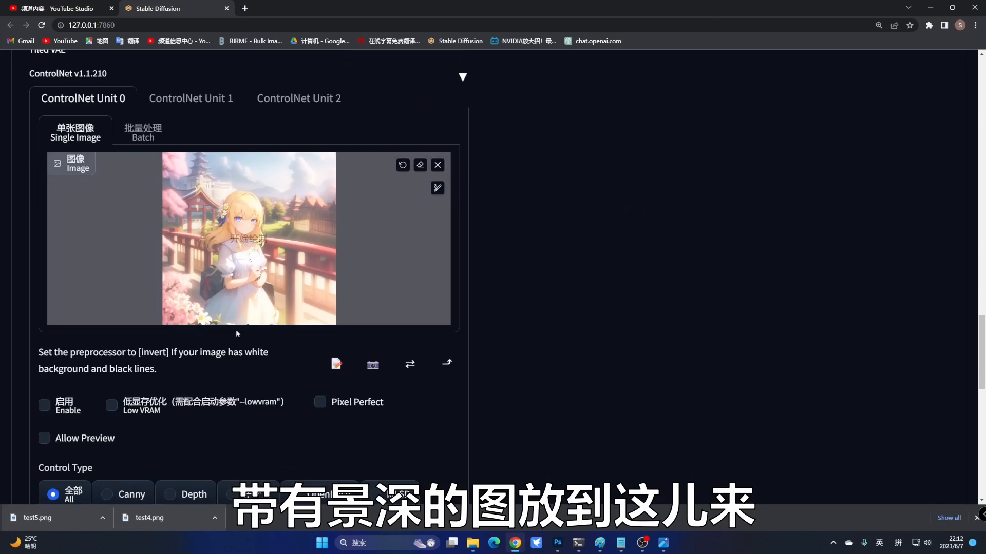
click(45, 405)
click(320, 403)
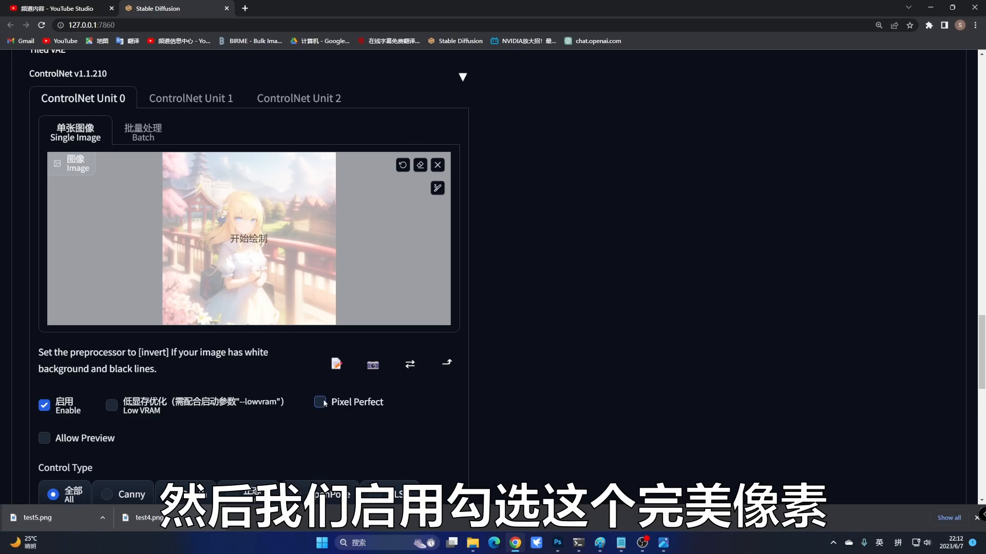
scroll(324, 431, down, 3)
click(391, 382)
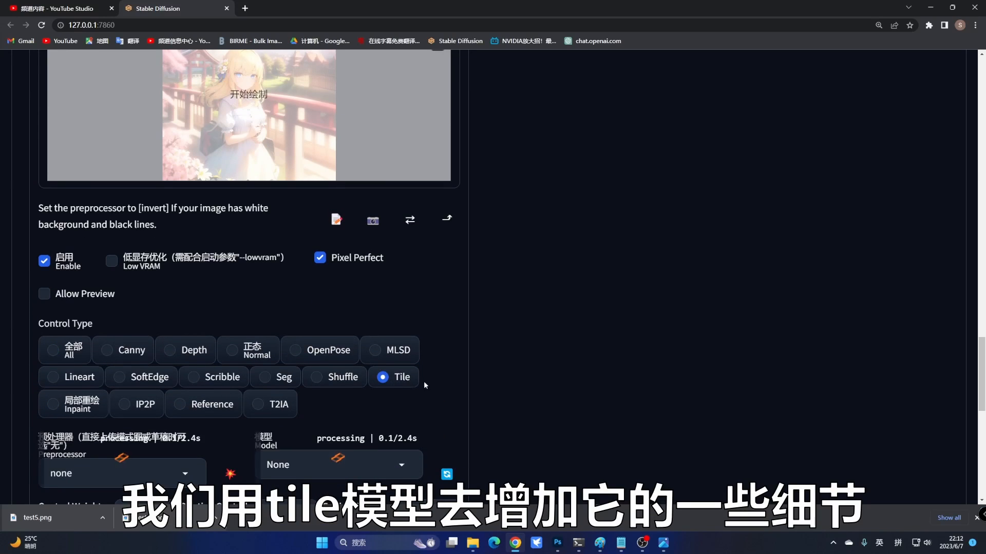
Set the Control Weight of the tile unit to 1.5
scroll(235, 384, down, 1)
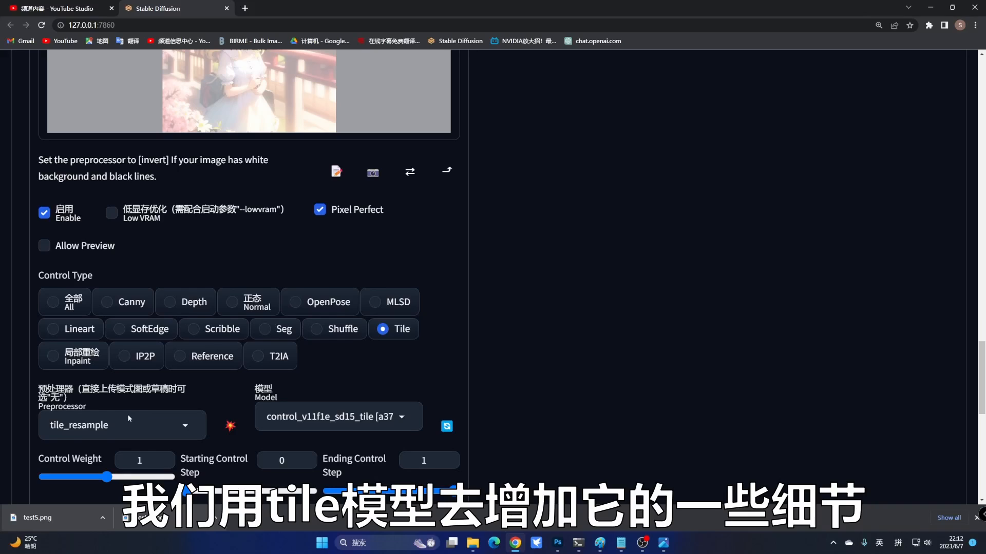
scroll(351, 379, down, 1)
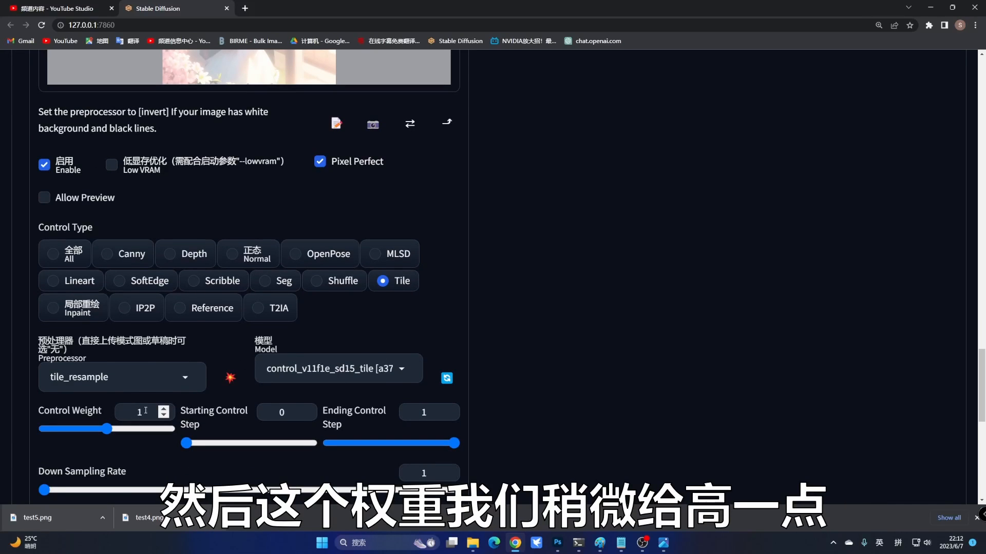
click(146, 411)
text(.5)
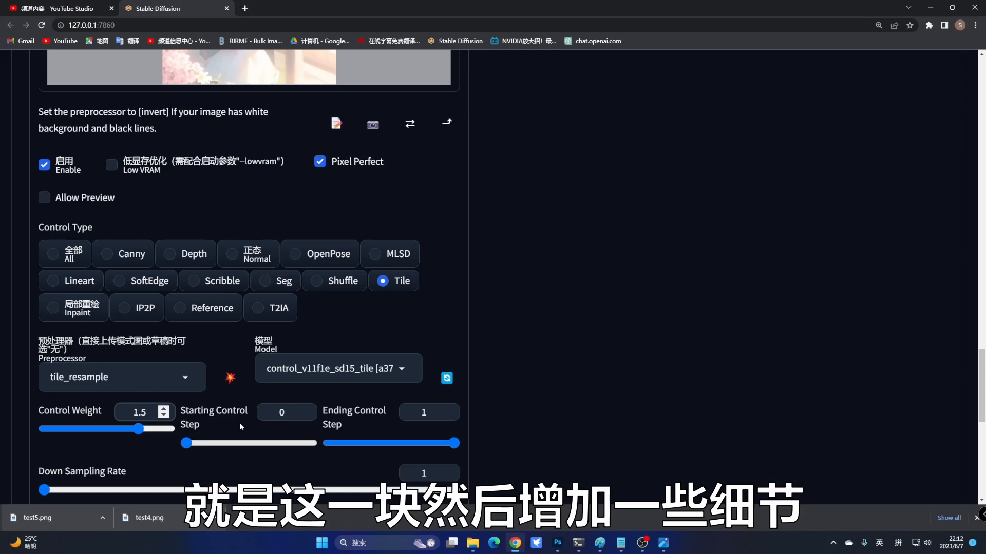
Set the Control Mode to "My prompt is more important" and enable Loopback sending of generated images to this ControlNet unit
scroll(312, 318, down, 5)
click(130, 302)
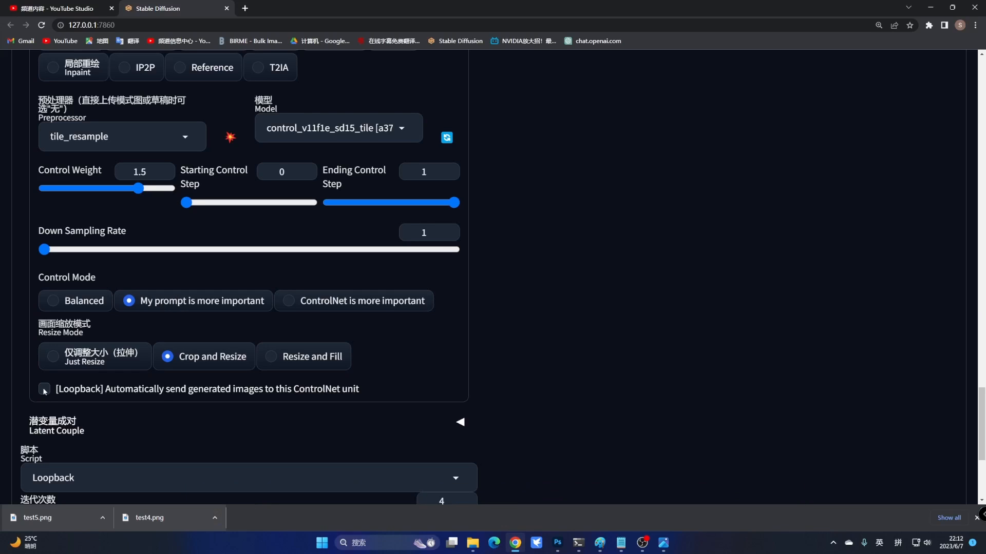
click(83, 395)
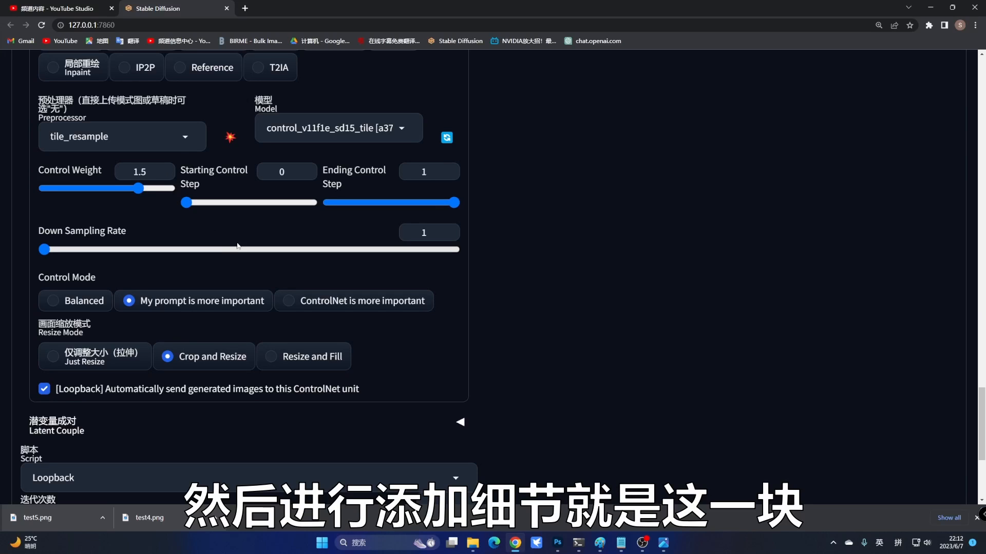
Keep Loopback as the script and raise its final denoising strength to 1
scroll(262, 249, down, 4)
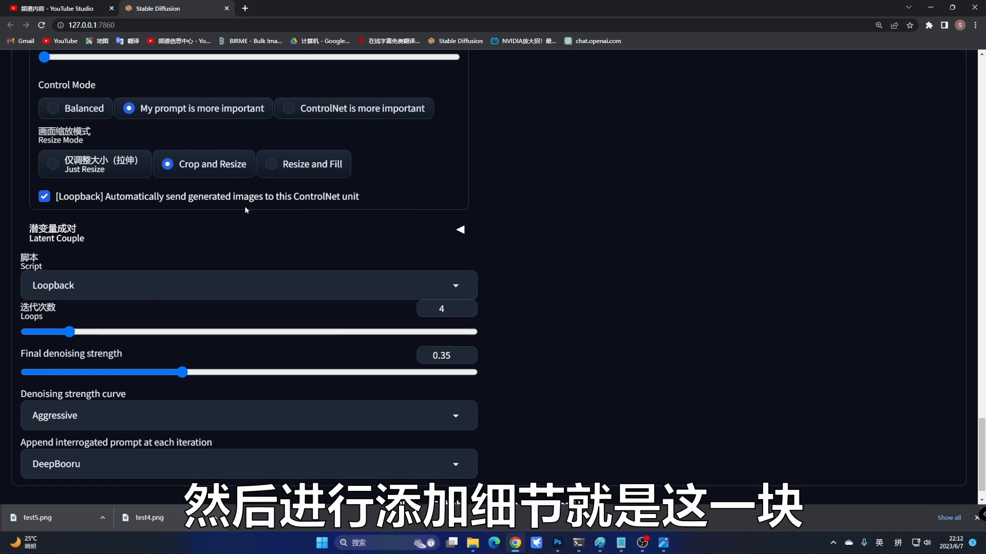
click(132, 289)
click(75, 112)
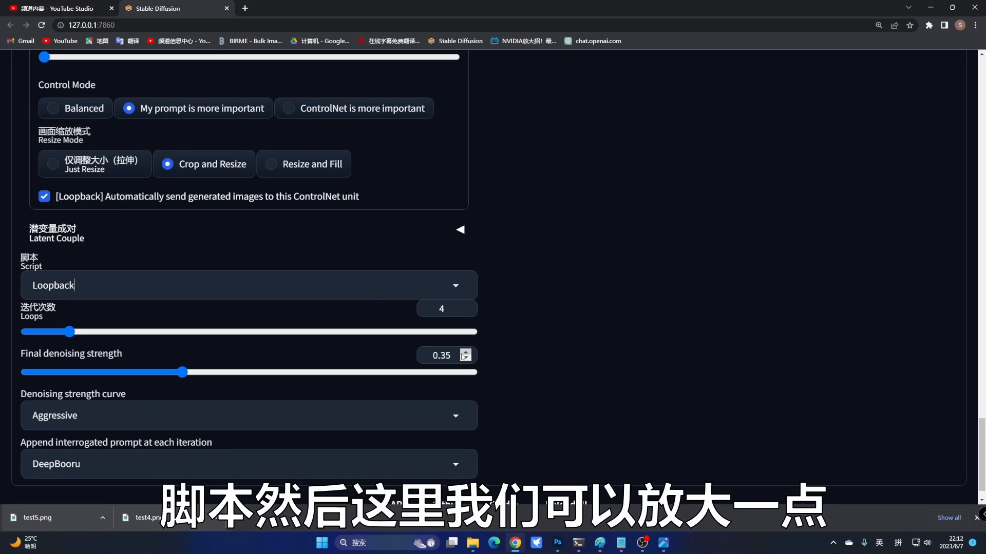
drag(455, 356, 437, 355)
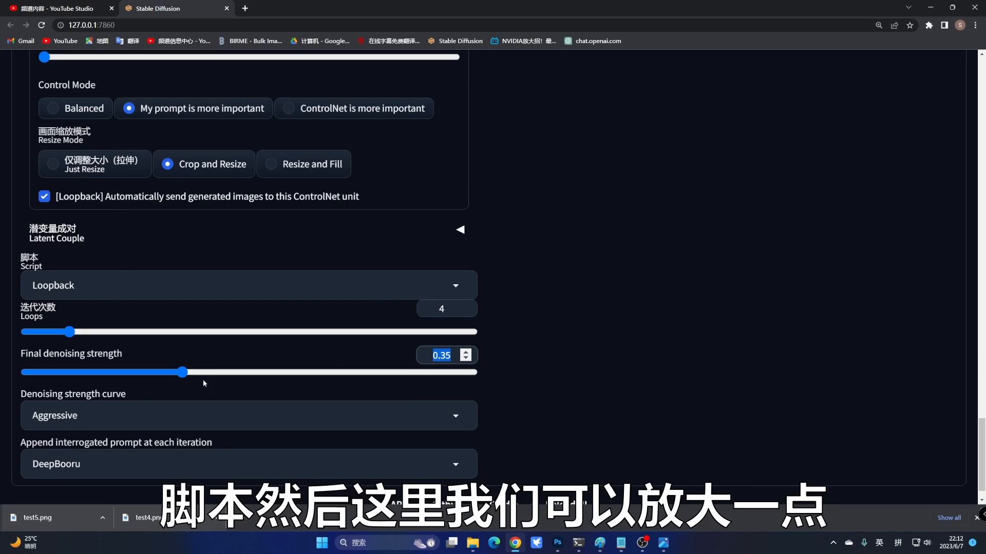
drag(183, 372, 477, 358)
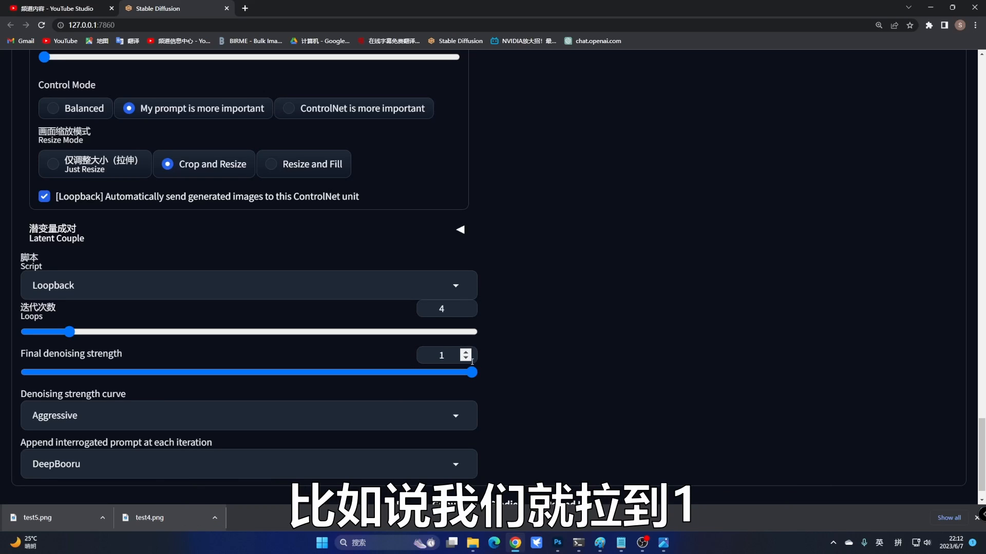
Set the Loopback denoising strength curve to Lazy and the interrogated prompt appended at each iteration to None
scroll(395, 332, down, 1)
click(134, 389)
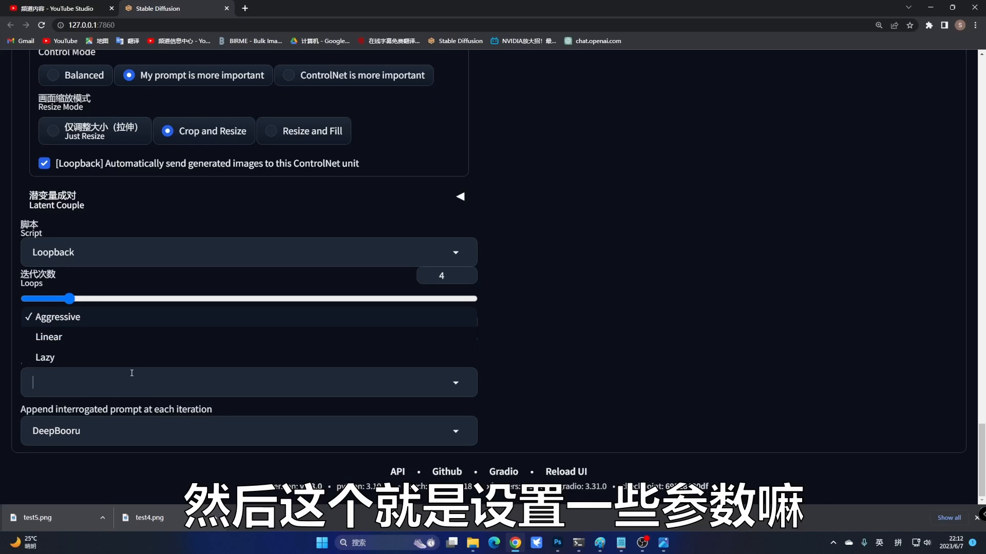
click(68, 362)
click(72, 400)
click(45, 363)
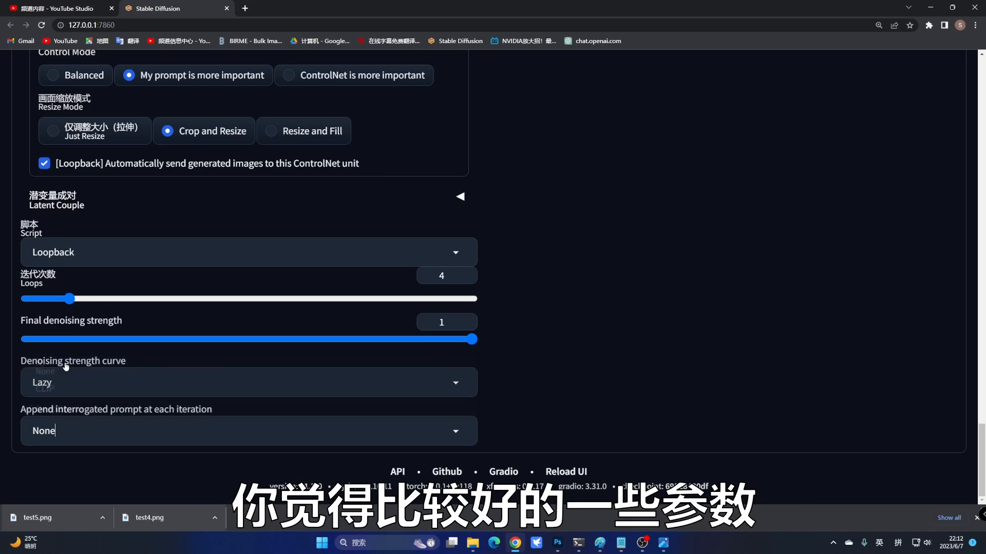
Generate the img2img Loopback images with the current prompts and tile ControlNet settings
scroll(689, 319, up, 20)
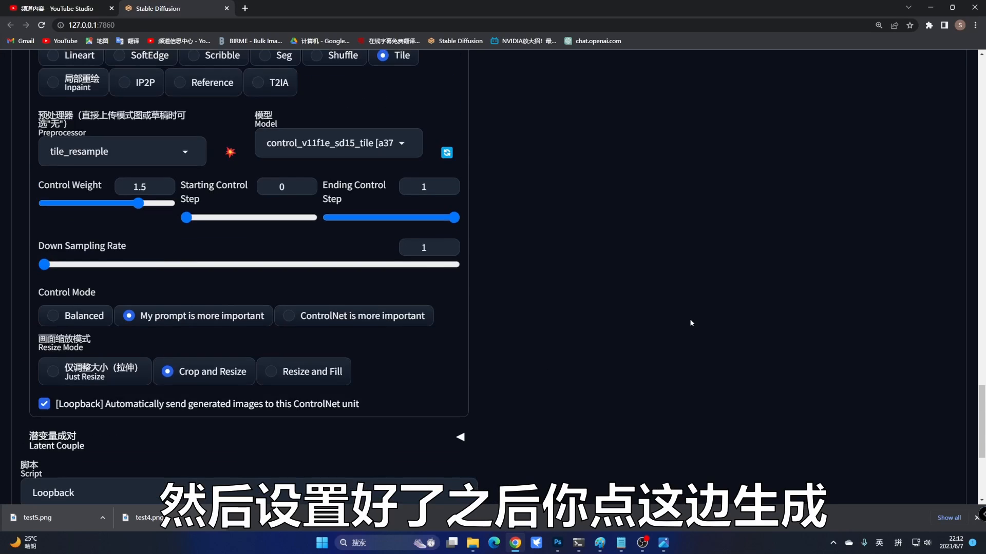
scroll(781, 276, up, 10)
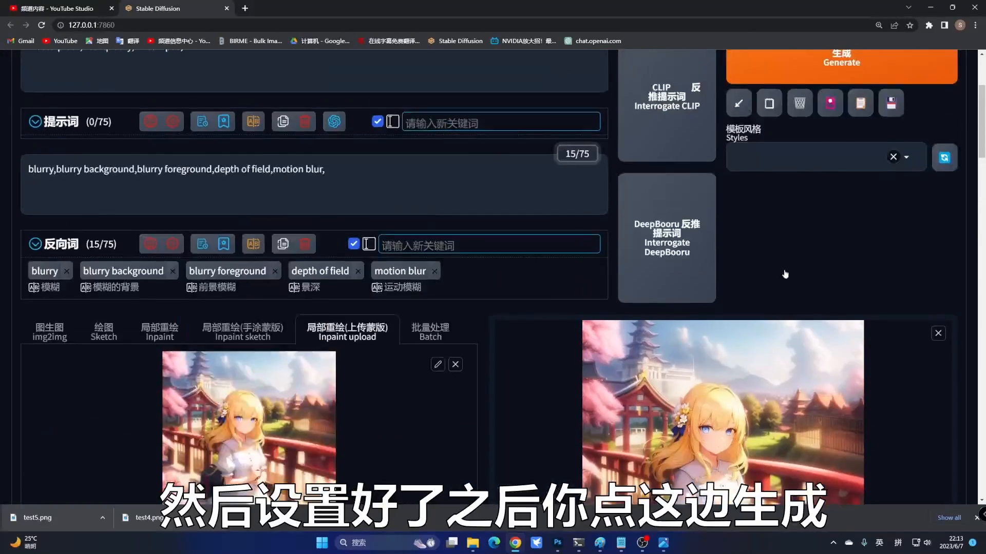
click(832, 222)
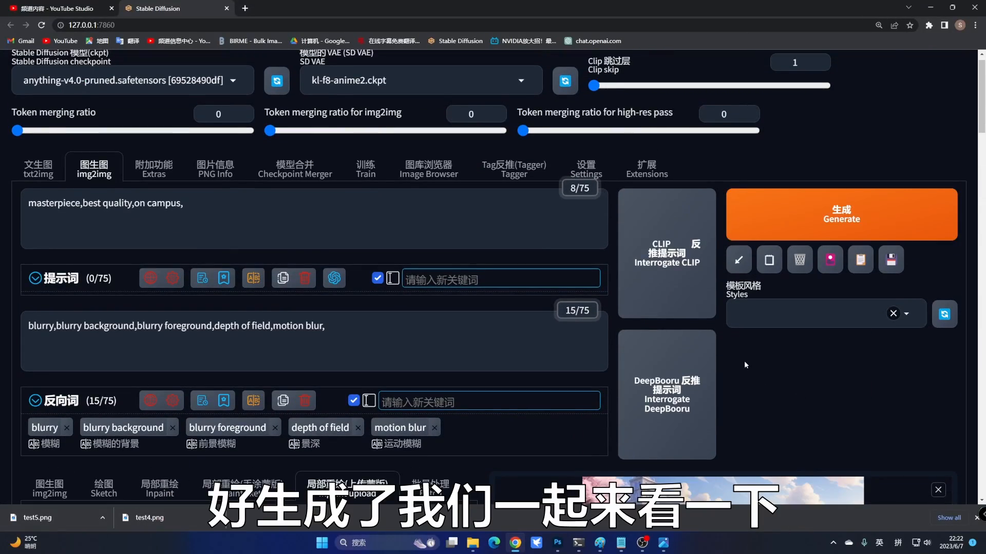
Examine the generated grid and each loop image enlarged, comparing background sharpness and color from first to last
scroll(743, 361, down, 7)
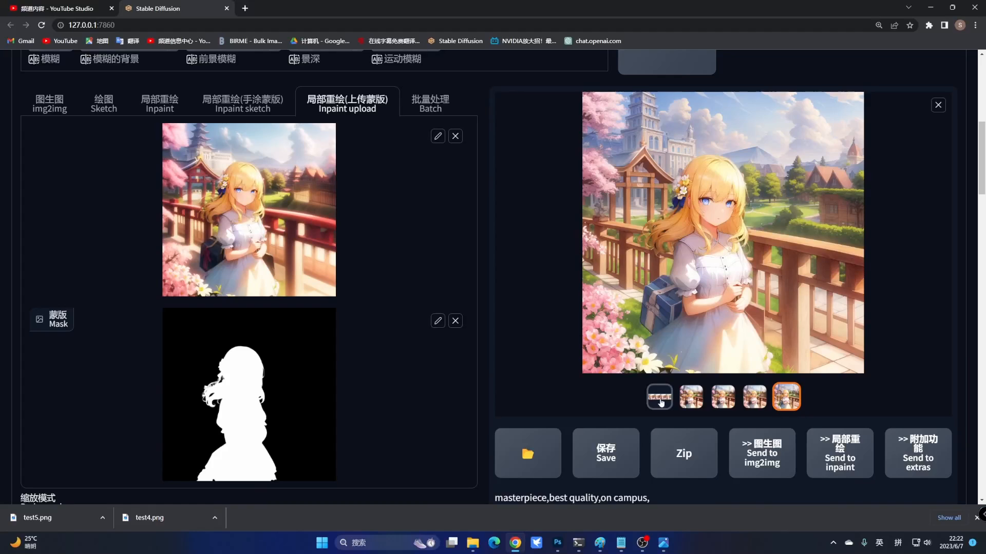
click(659, 397)
click(641, 253)
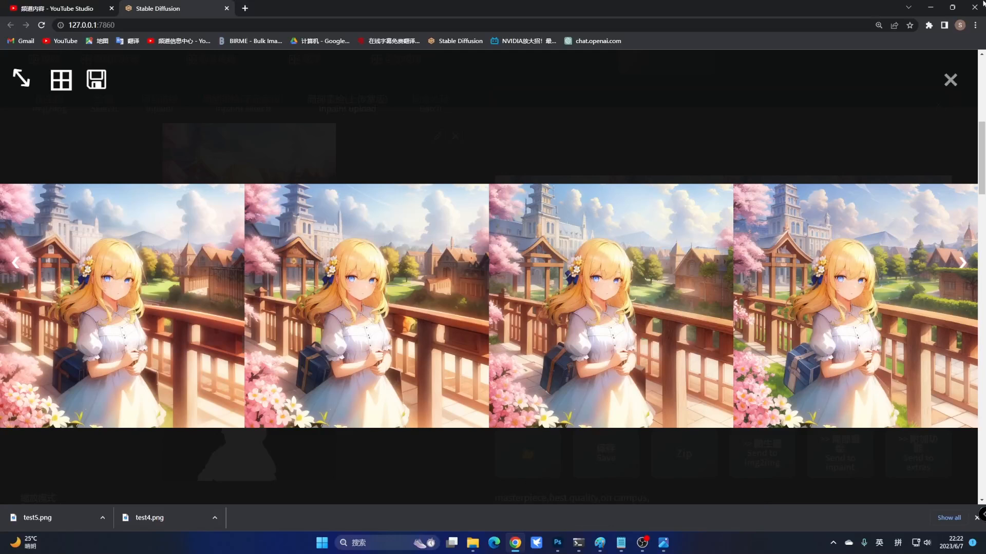
click(951, 80)
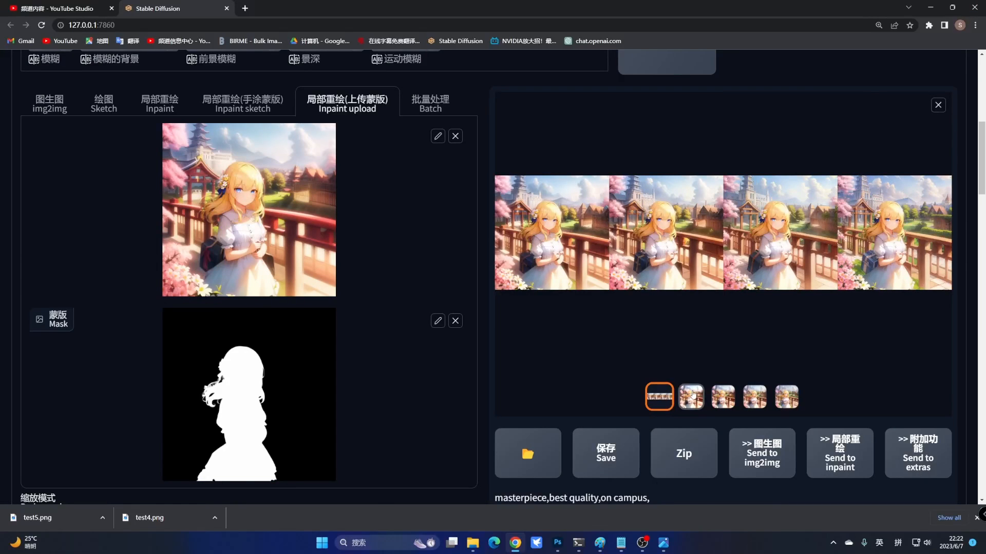
click(691, 397)
click(706, 256)
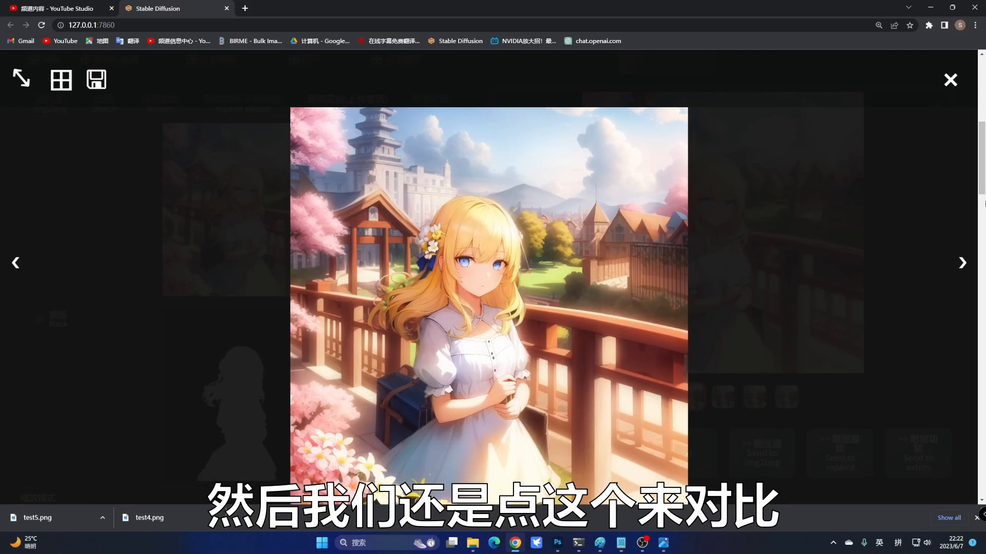
click(962, 264)
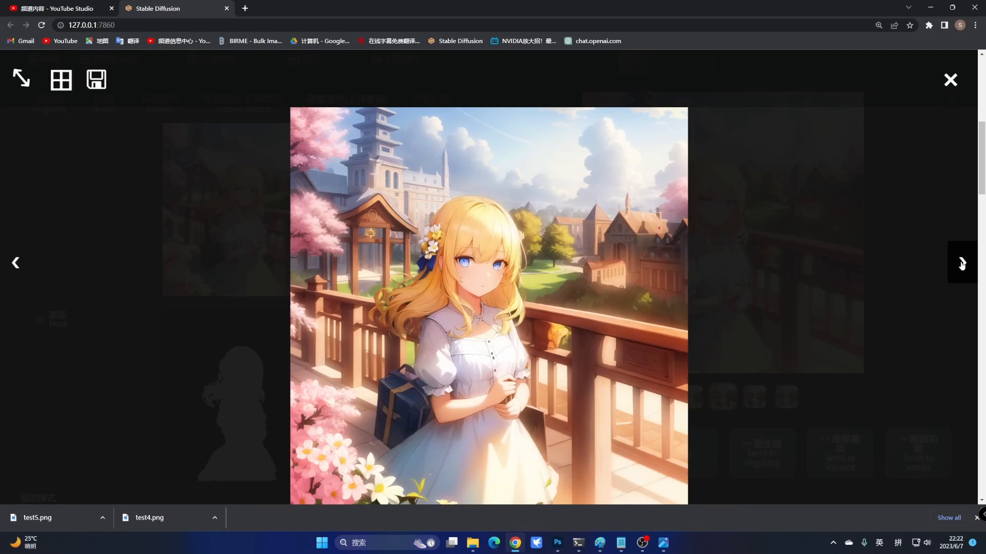
click(961, 264)
click(962, 265)
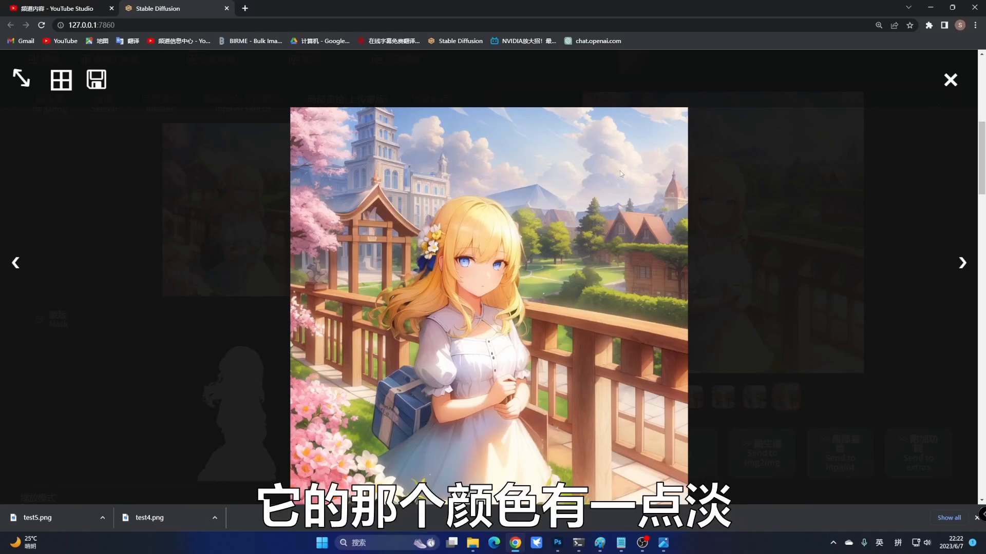
click(950, 79)
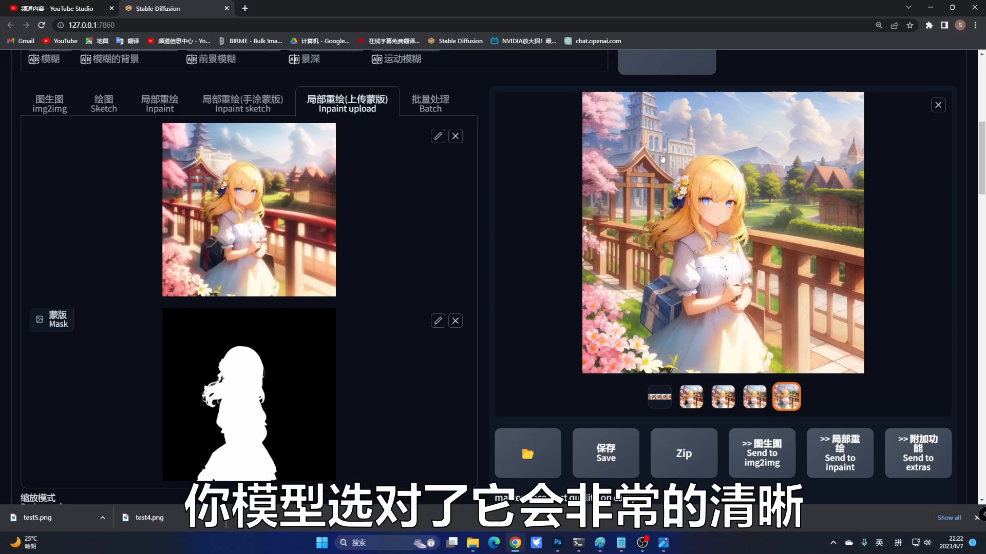
Save the last generated loop image as test6 in PNG format in the 选定AI图片 folder
scroll(808, 271, down, 1)
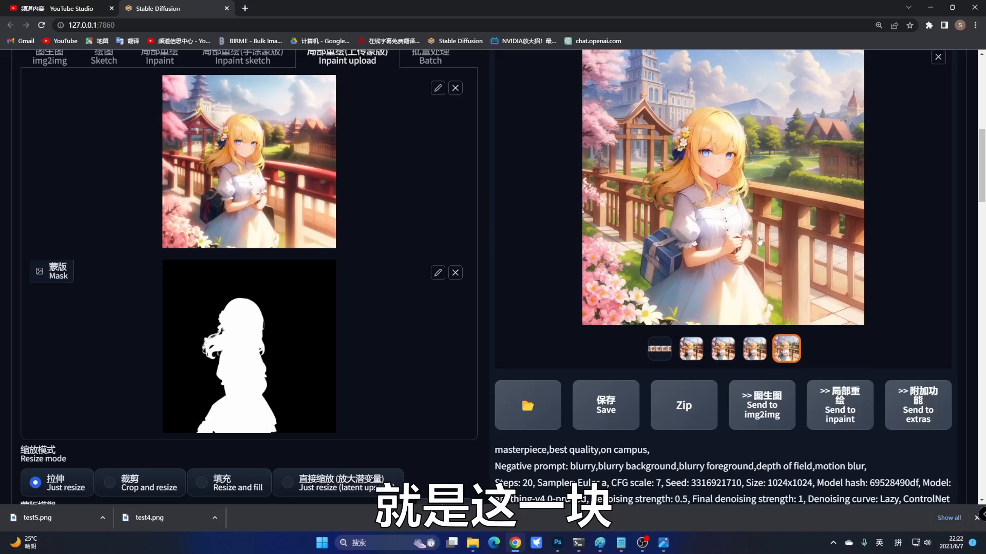
right_click(689, 147)
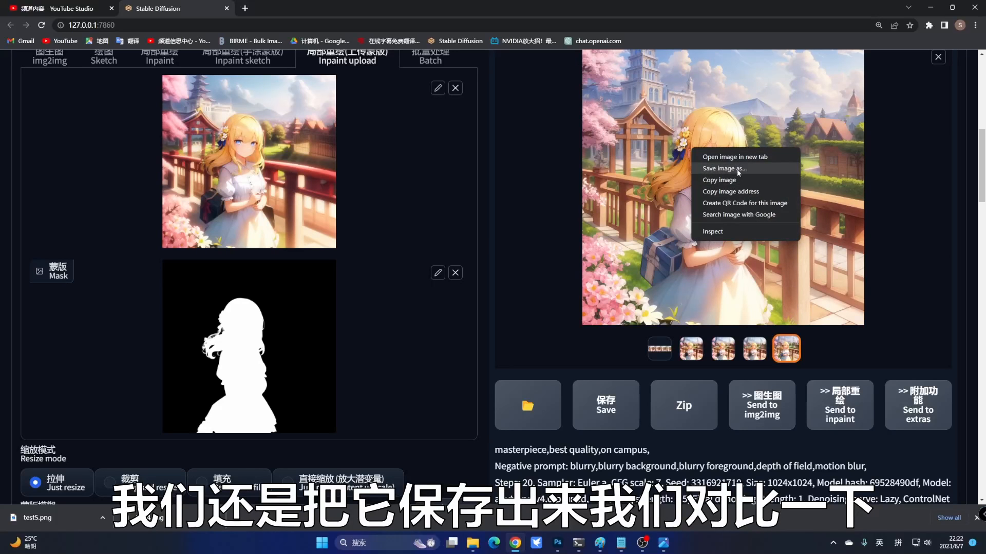
click(719, 169)
text(tes)
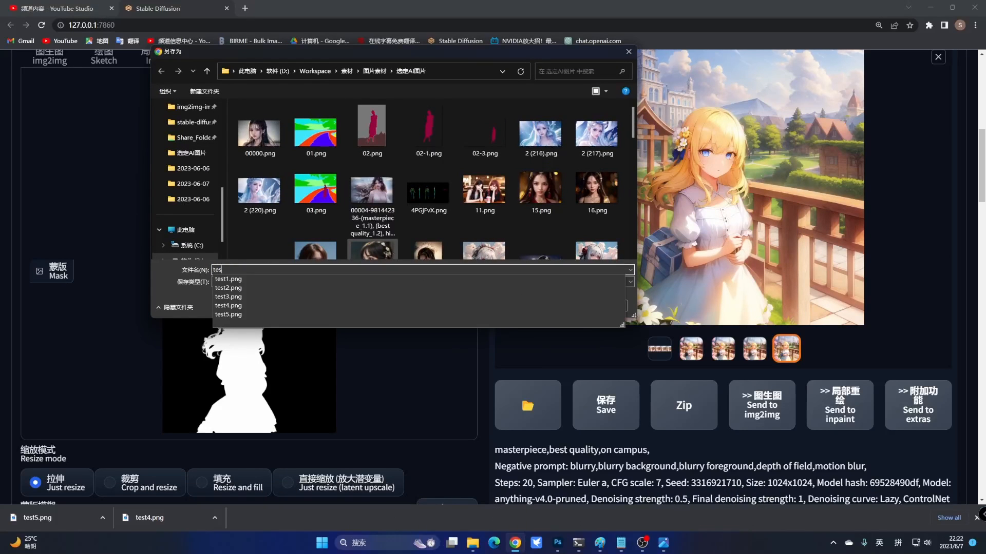
text(t6)
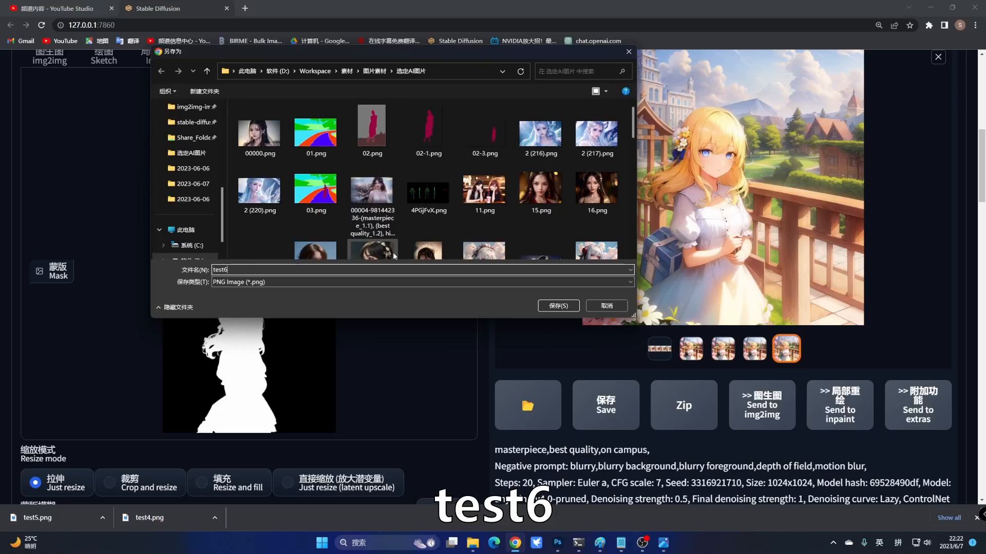
click(558, 306)
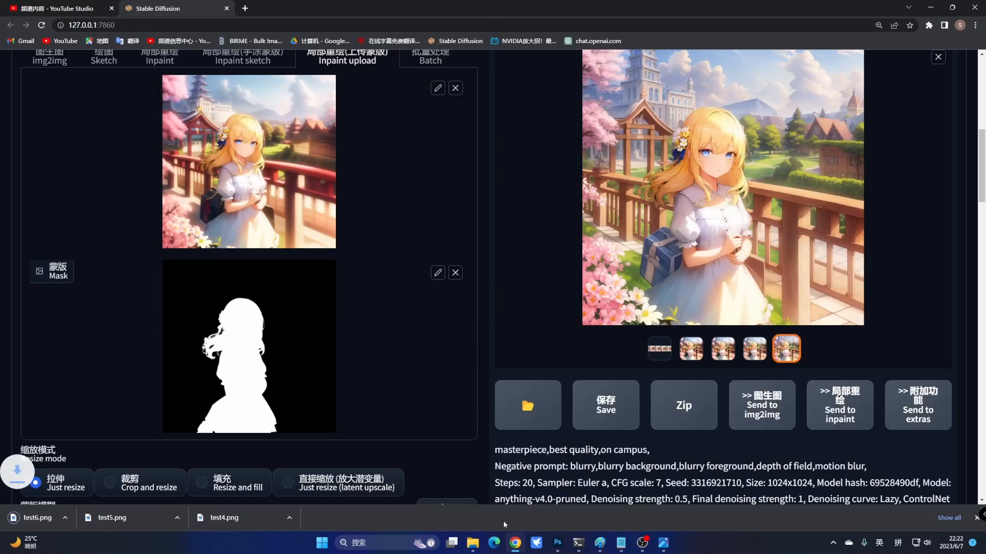
Switch to File Explorer, open test5.png from the 选定AI图片 folder in a maximized viewer, and compare it with test6.png
click(473, 542)
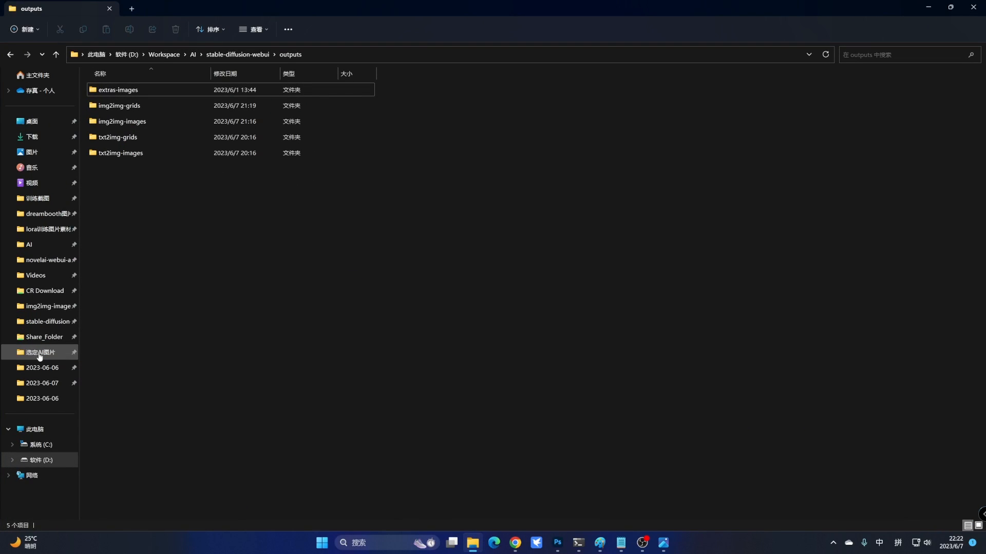
click(40, 353)
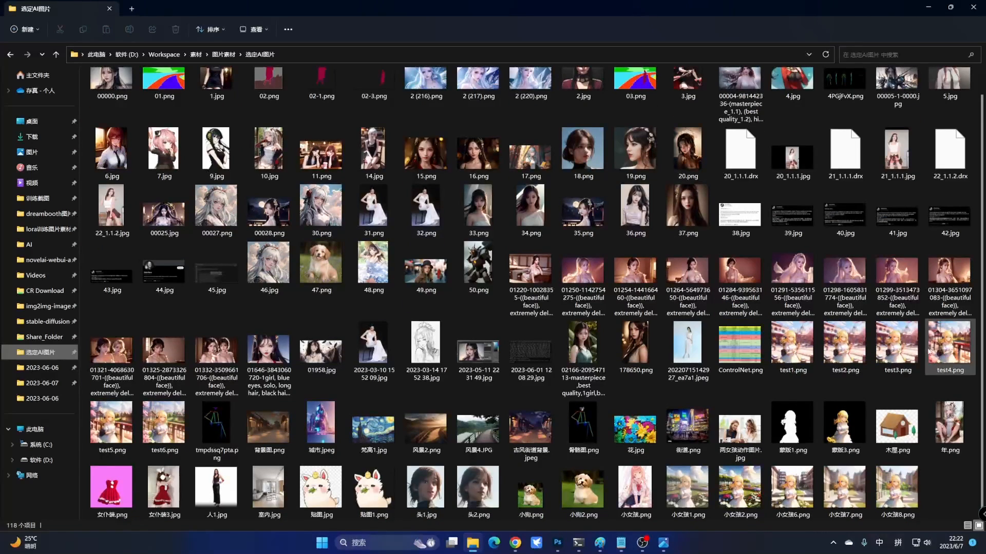
double_click(109, 422)
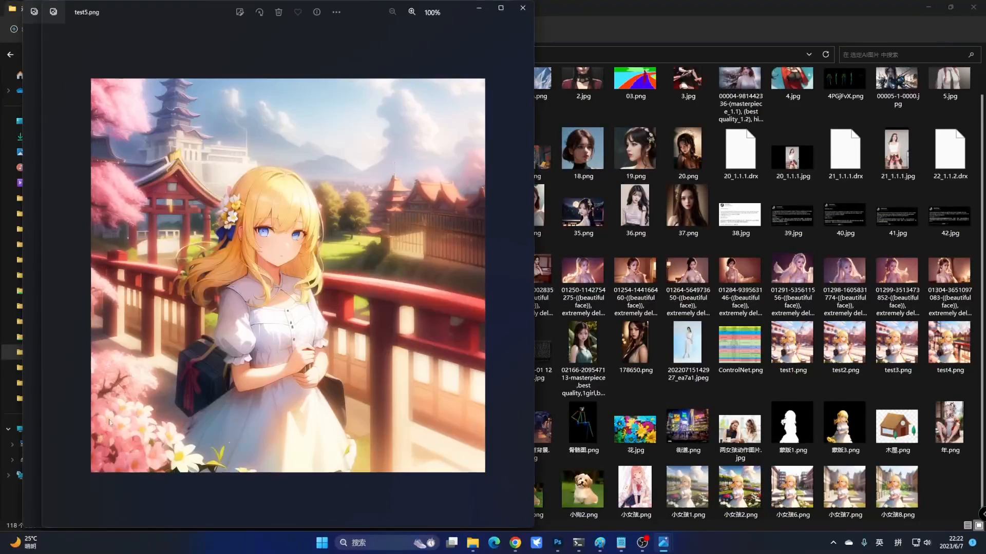
click(502, 9)
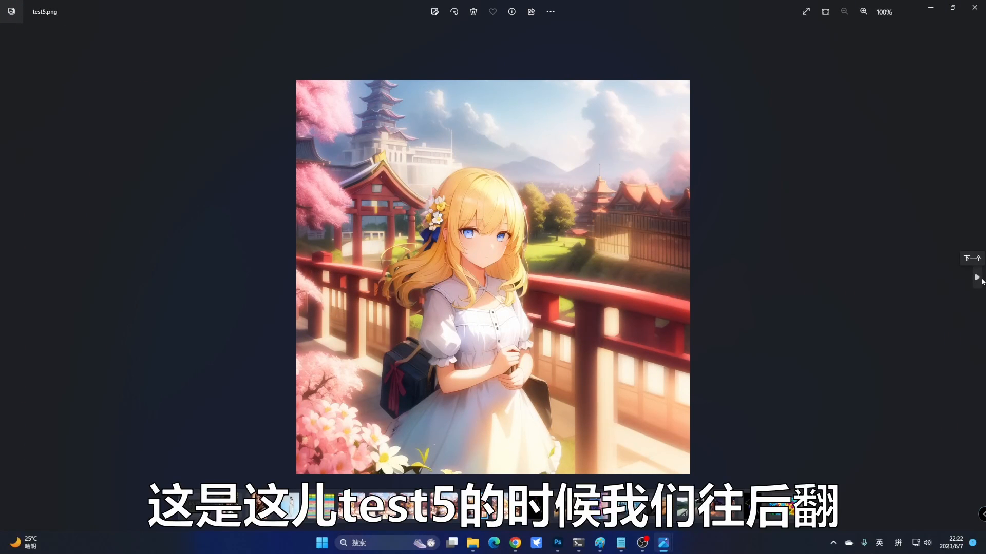
click(977, 278)
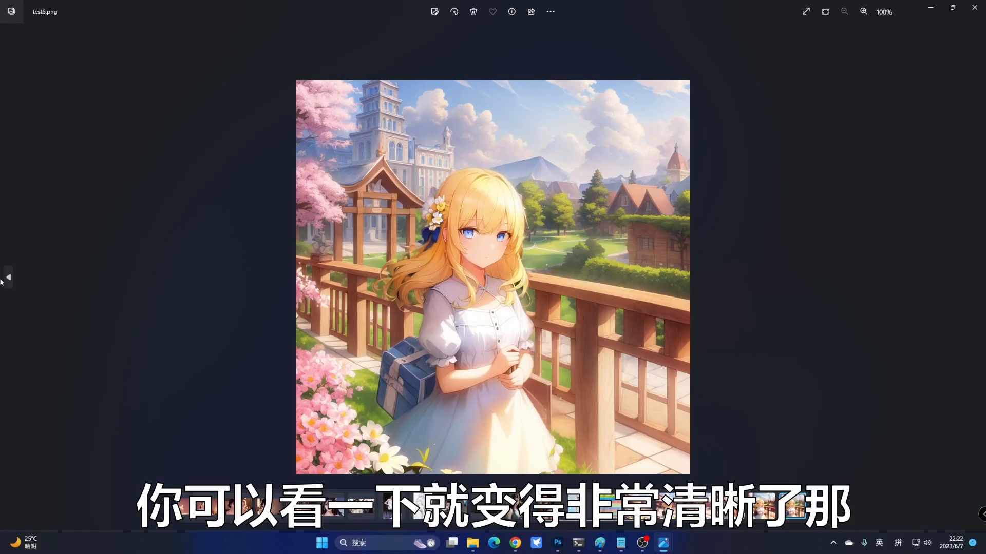
click(4, 280)
click(980, 282)
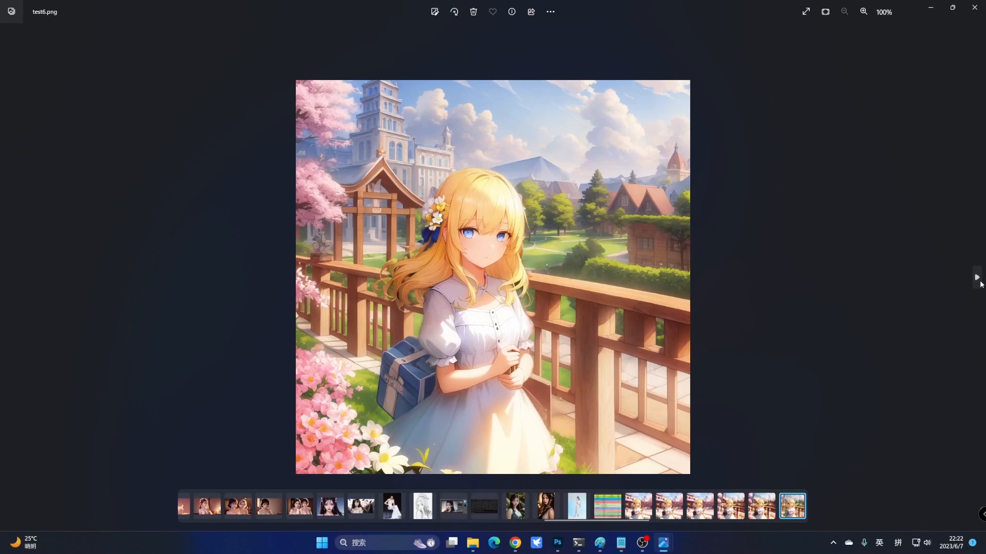
click(7, 280)
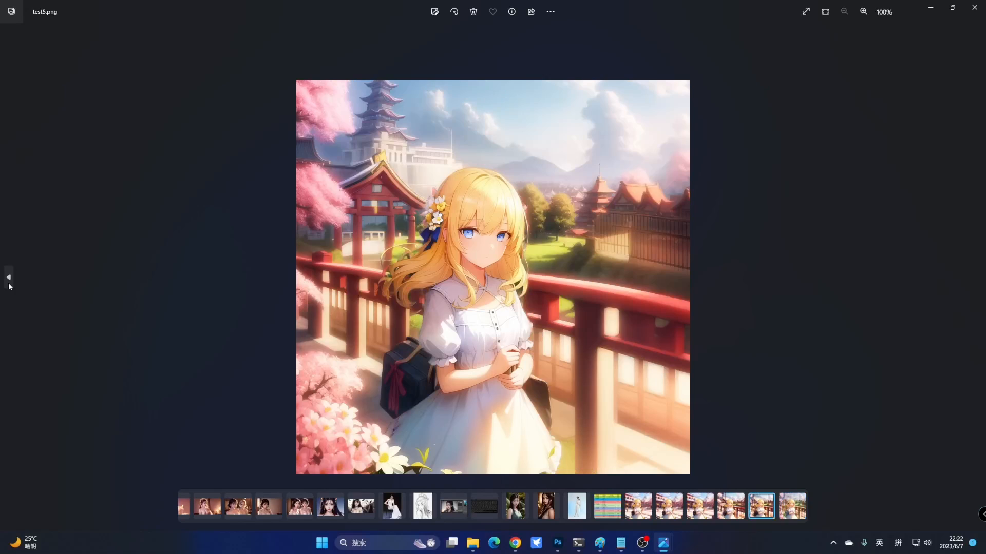
click(978, 277)
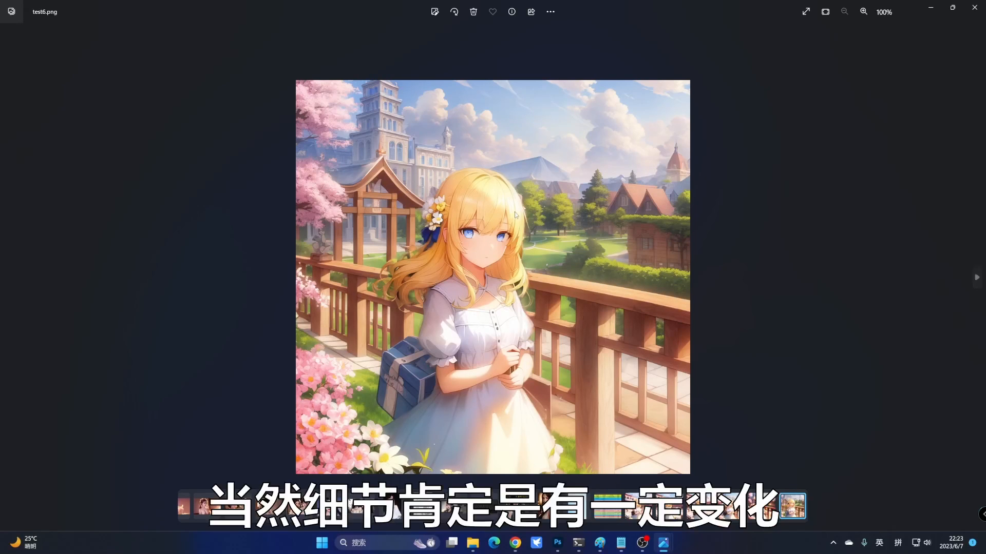